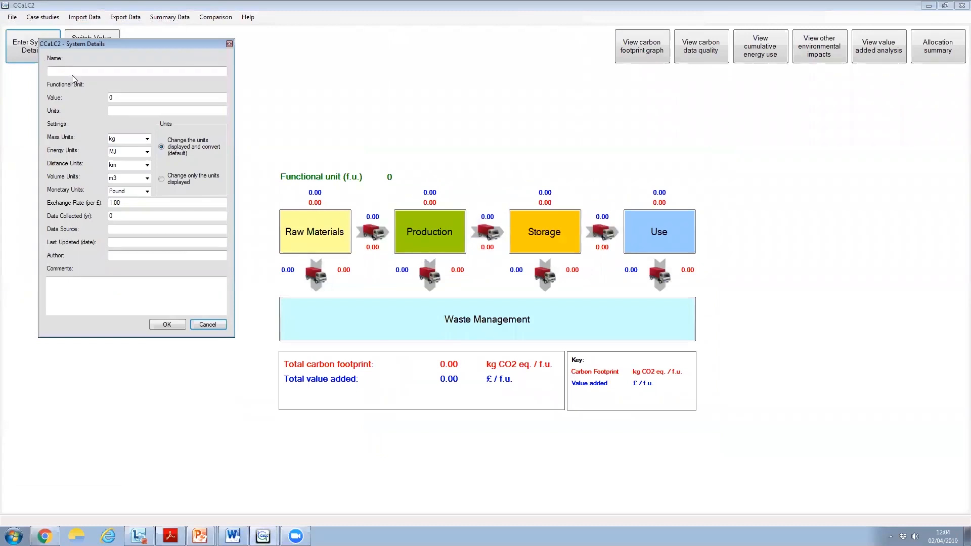
Name the system "Electricity form biogas" in the system details
{"action": "left_click", "coordinate": [78, 72]}
{"action": "type", "text": "ricity form biogas"}
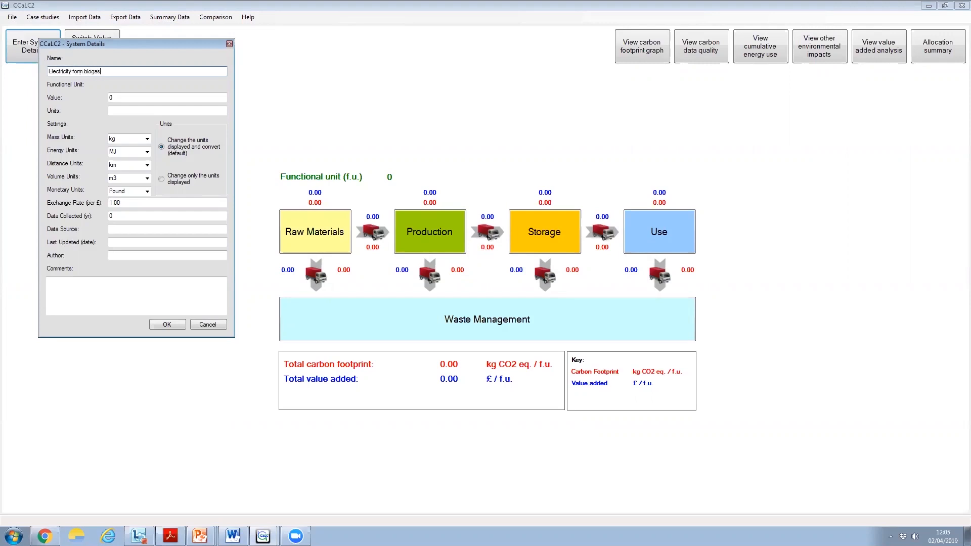
Set the functional unit to 1 MWh and the monetary units to Euro
{"action": "double_click", "coordinate": [134, 98]}
{"action": "type", "text": "1"}
{"action": "left_click", "coordinate": [124, 110]}
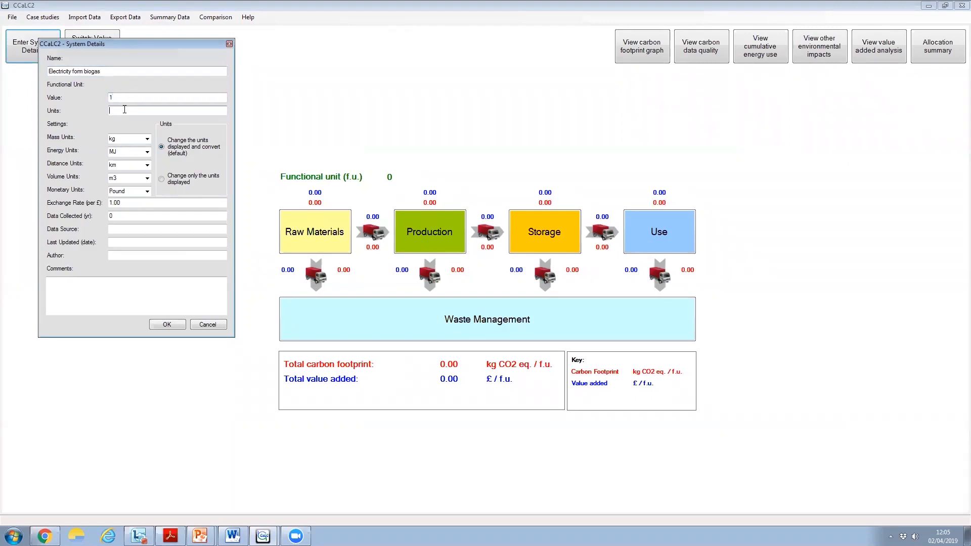
{"action": "type", "text": "MWh"}
{"action": "left_click", "coordinate": [147, 192]}
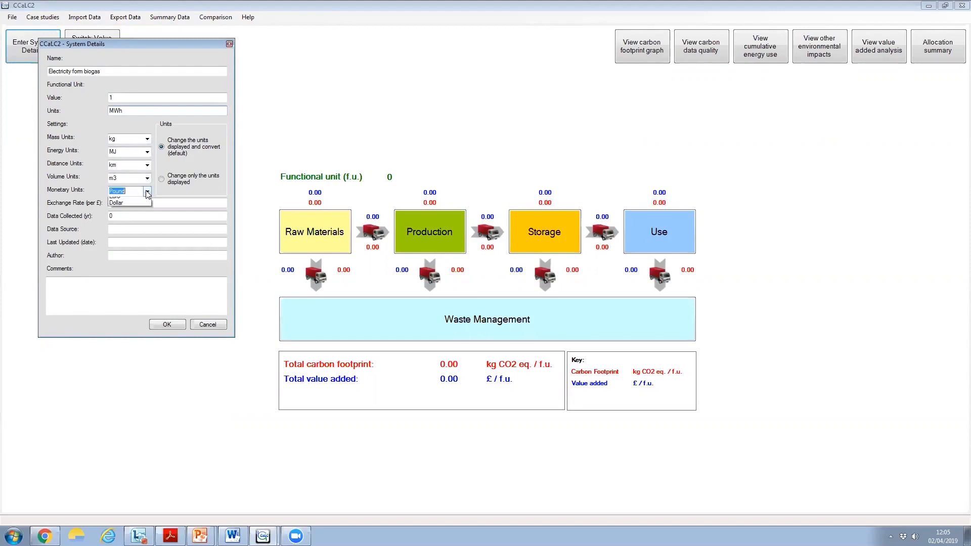
{"action": "left_click", "coordinate": [133, 209]}
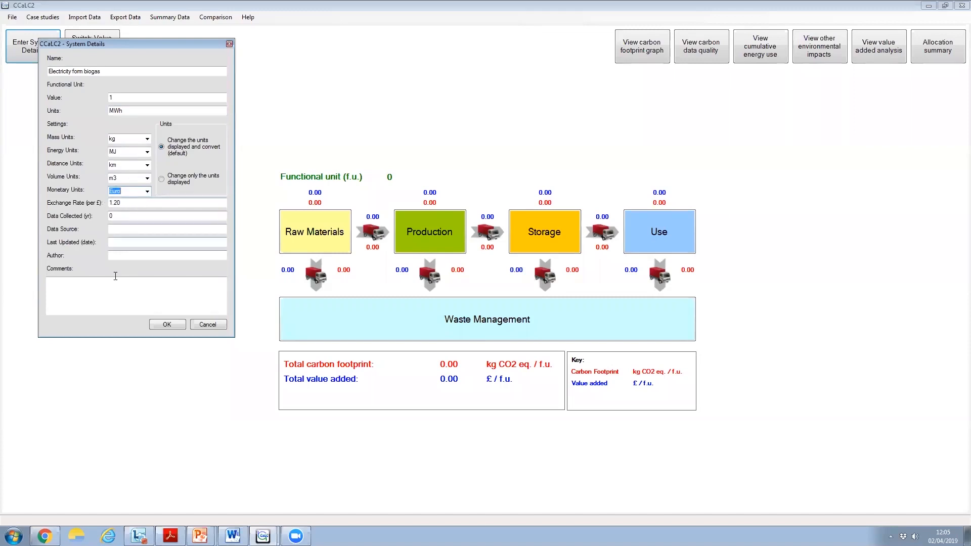
Enter 2018 as the data collection year and "comm" as the comment, and save the updated system details
{"action": "left_click", "coordinate": [117, 257]}
{"action": "left_click", "coordinate": [118, 231]}
{"action": "double_click", "coordinate": [115, 216]}
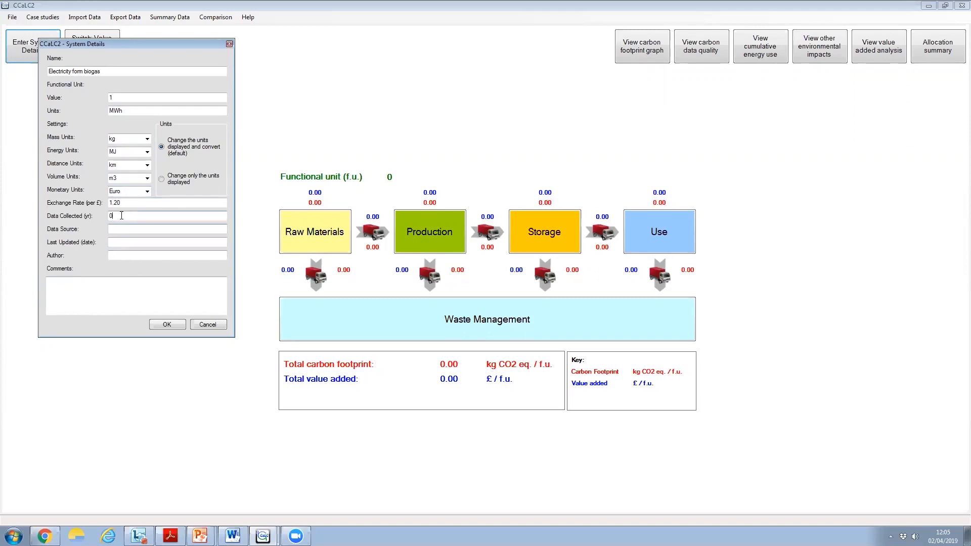
{"action": "type", "text": "2018"}
{"action": "left_click", "coordinate": [81, 291]}
{"action": "type", "text": "comm"}
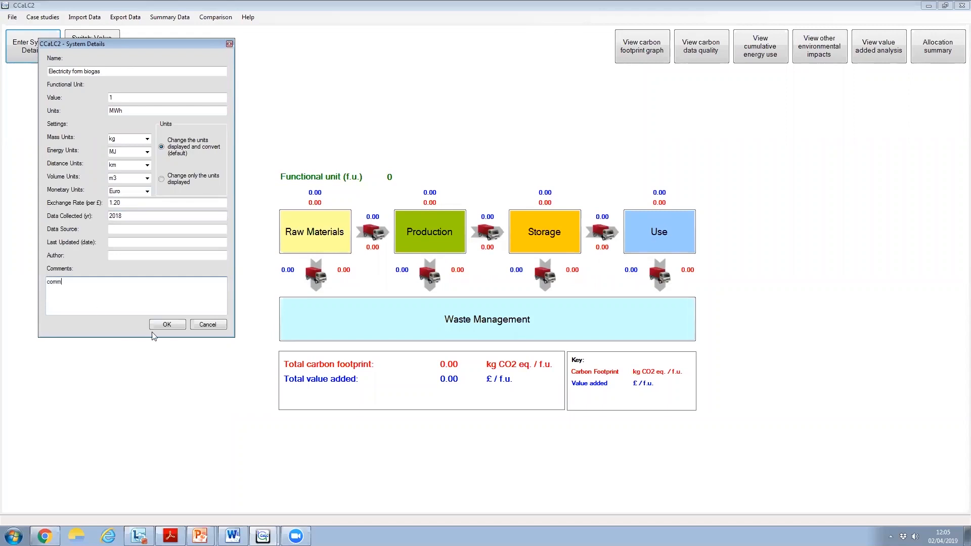
{"action": "left_click", "coordinate": [167, 325]}
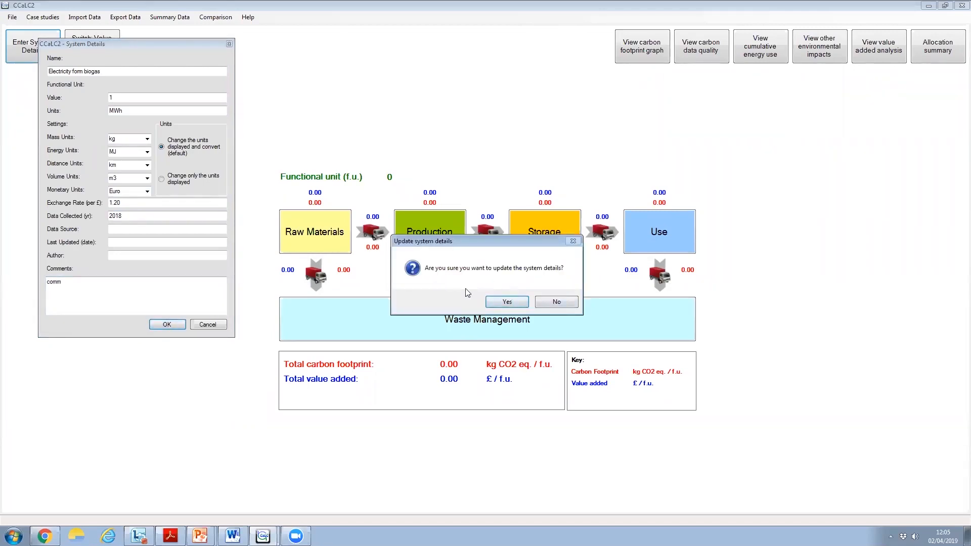
{"action": "left_click", "coordinate": [507, 302]}
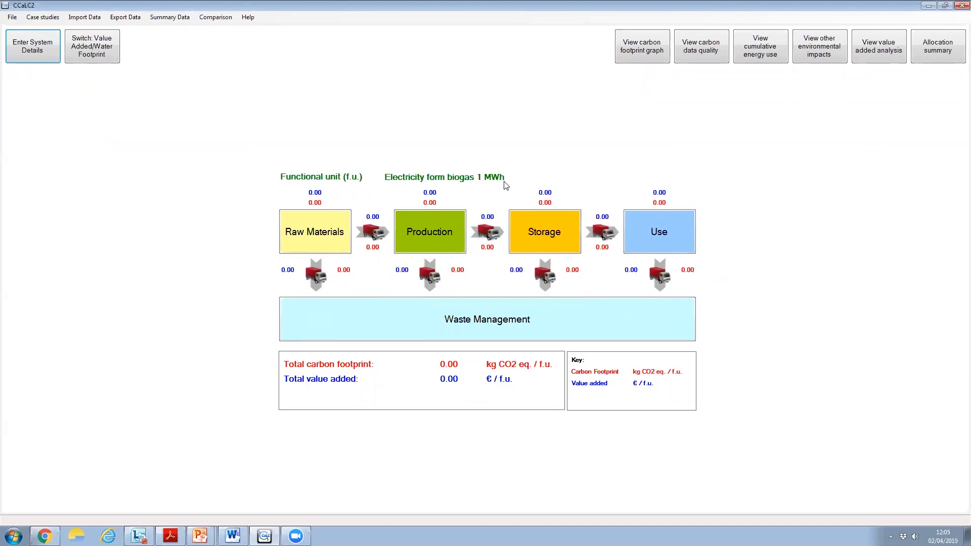
Rename the first production stage as "AD plant"
{"action": "left_click", "coordinate": [425, 231]}
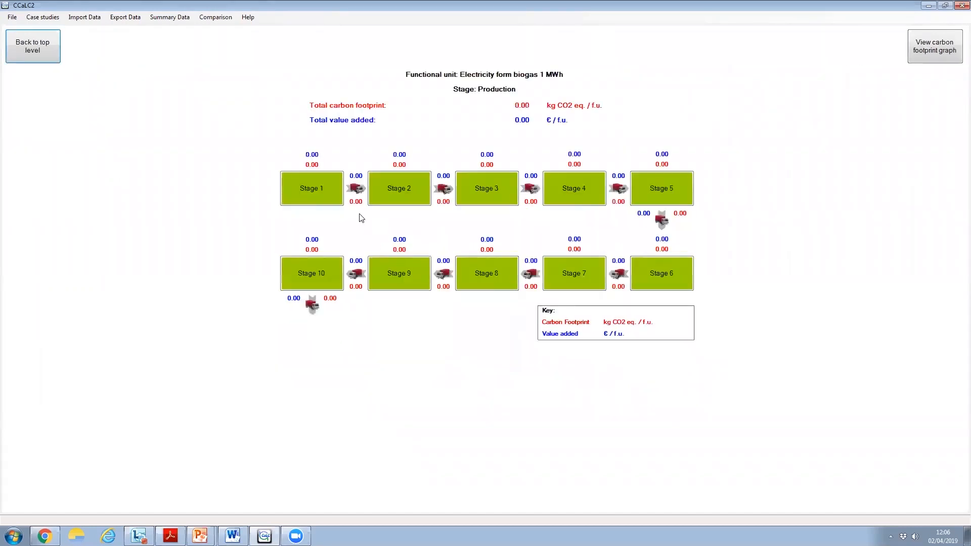
{"action": "left_click", "coordinate": [312, 190]}
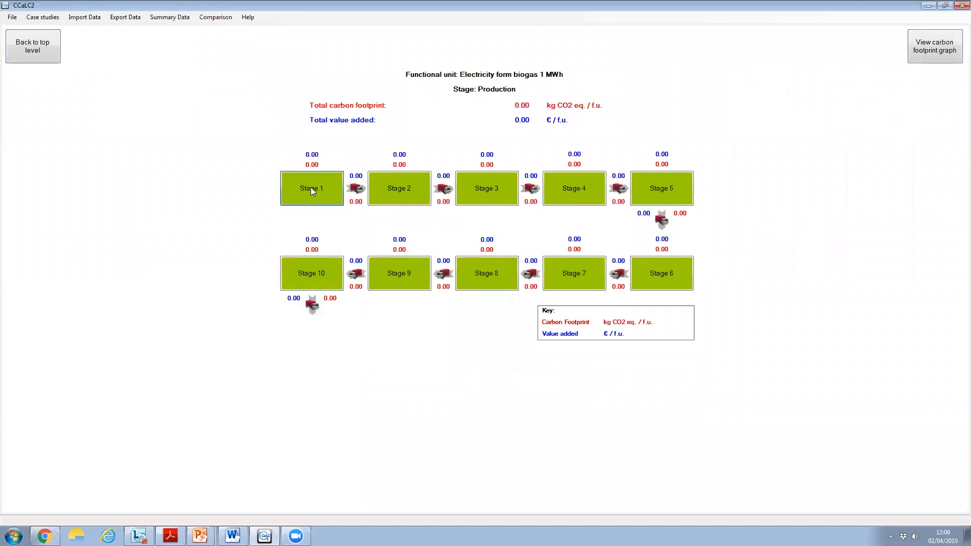
{"action": "left_click", "coordinate": [91, 47]}
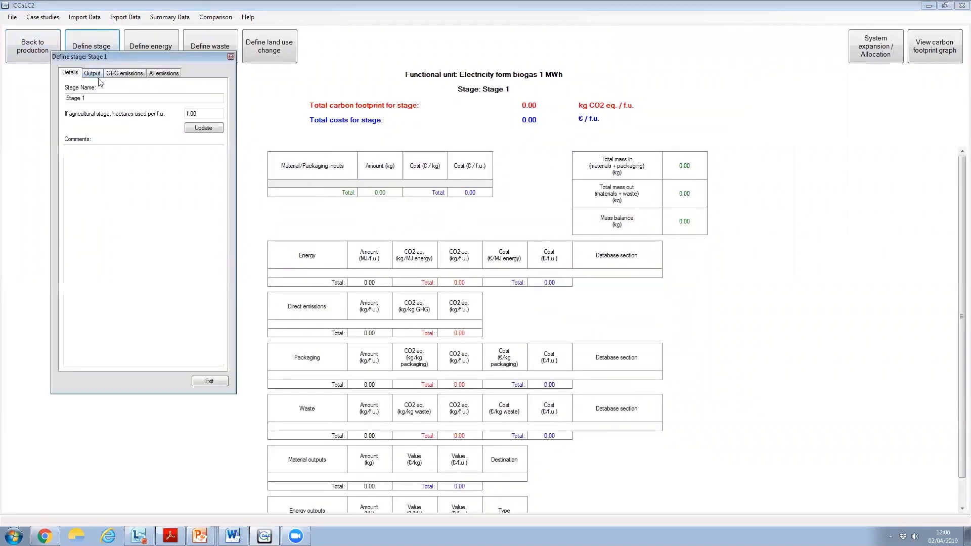
{"action": "left_click_drag", "start_coordinate": [96, 98], "coordinate": [43, 98]}
{"action": "type", "text": "AD plant"}
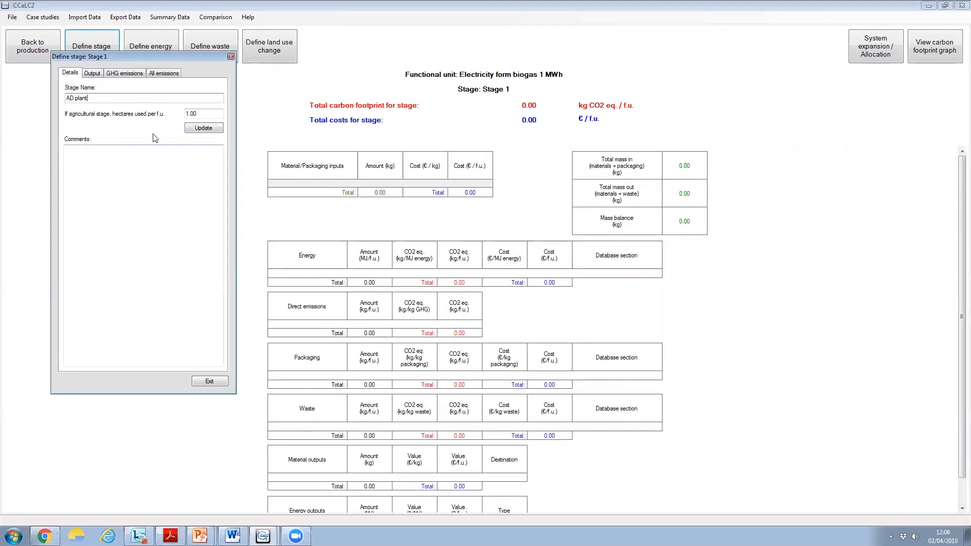
{"action": "left_click", "coordinate": [208, 129]}
{"action": "left_click", "coordinate": [221, 382]}
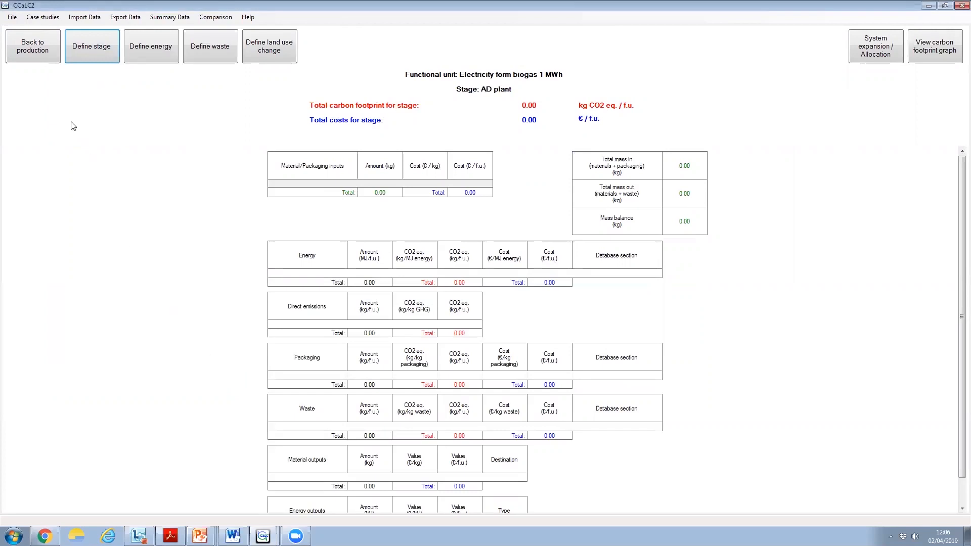
Rename the second production stage as "CHP plant"
{"action": "left_click", "coordinate": [35, 49]}
{"action": "left_click", "coordinate": [405, 190]}
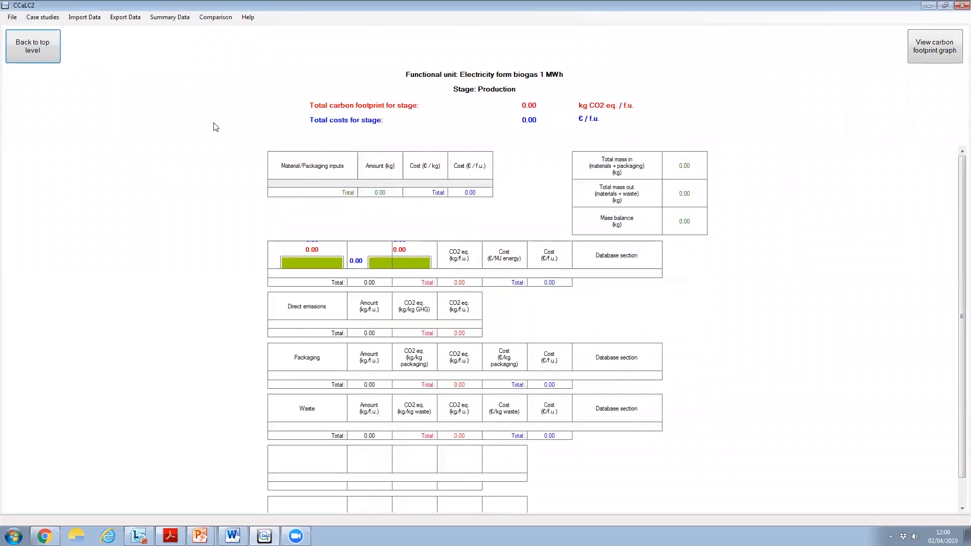
{"action": "left_click_drag", "start_coordinate": [129, 114], "coordinate": [71, 114]}
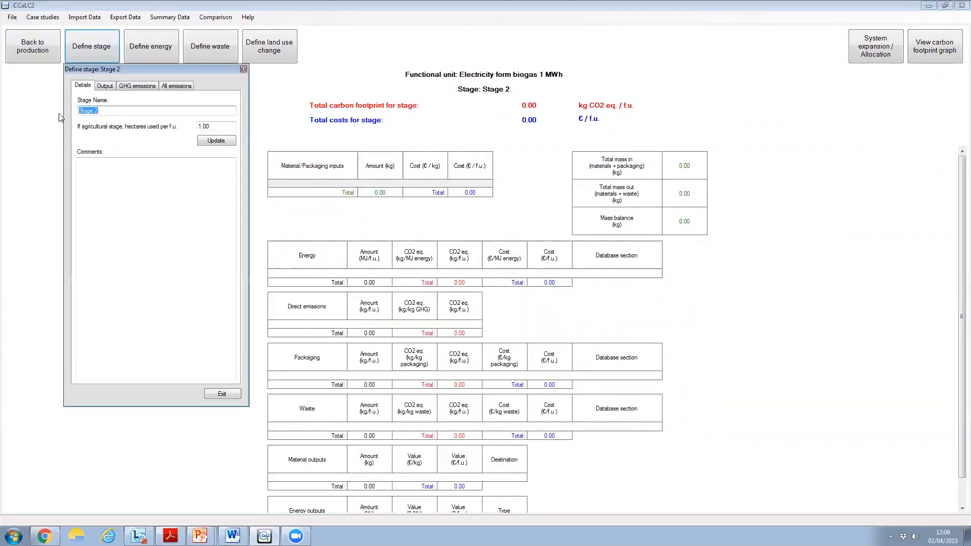
{"action": "type", "text": "CHP plant"}
{"action": "left_click", "coordinate": [216, 140]}
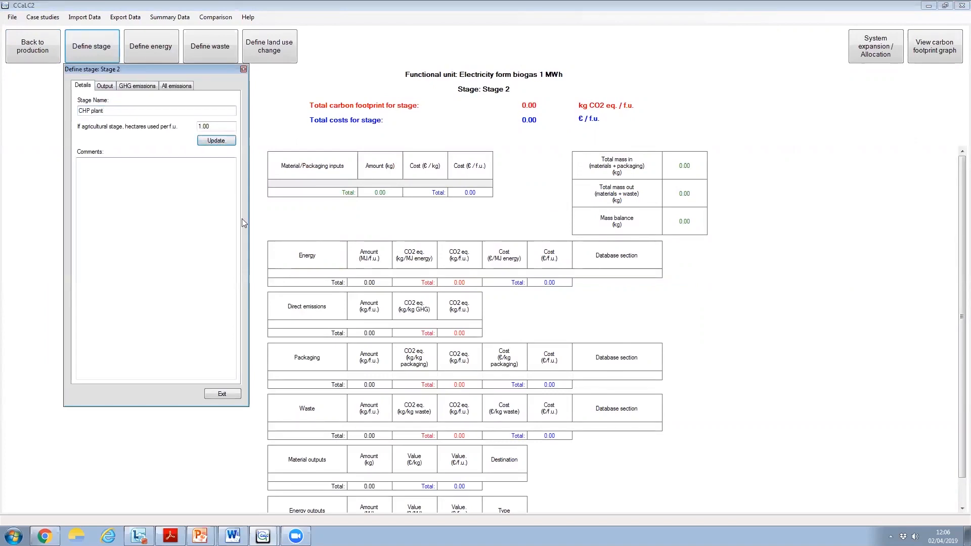
{"action": "left_click", "coordinate": [222, 393]}
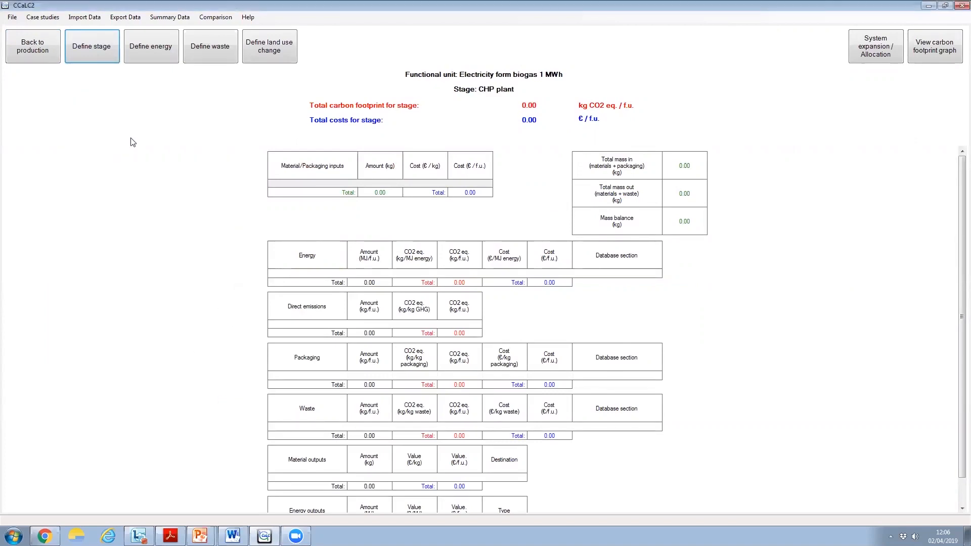
{"action": "left_click", "coordinate": [88, 61]}
{"action": "left_click", "coordinate": [236, 407]}
Rename the third production stage as "Digestate application"
{"action": "left_click", "coordinate": [16, 46]}
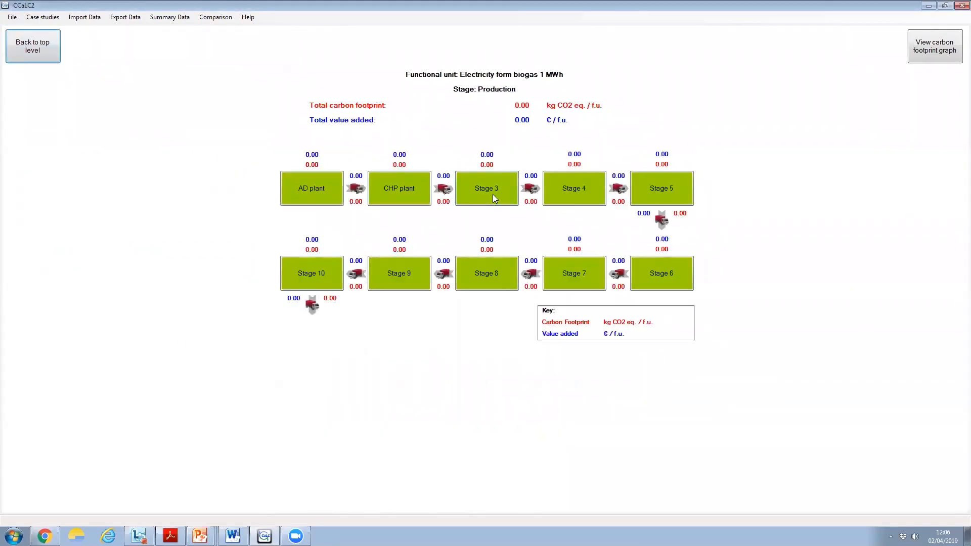
{"action": "left_click", "coordinate": [492, 195]}
{"action": "left_click", "coordinate": [101, 52]}
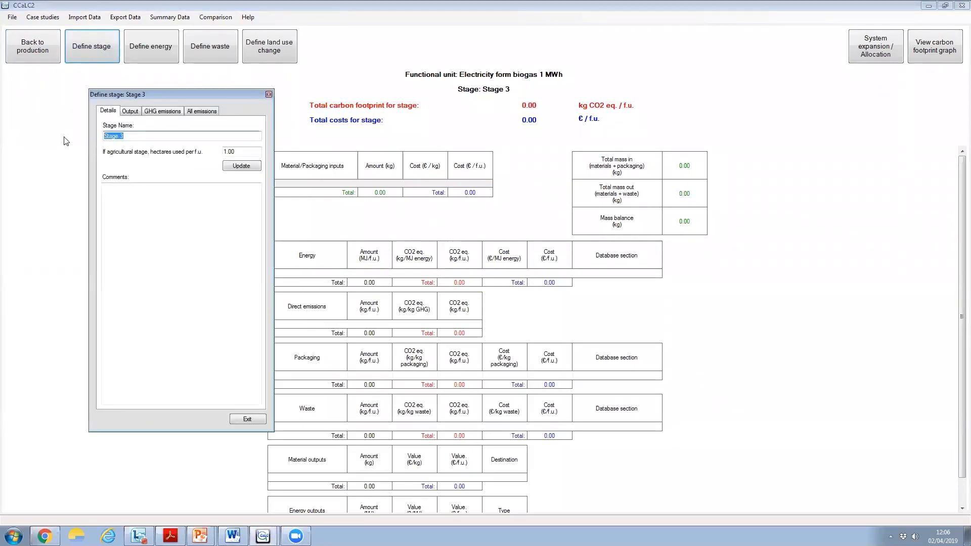
{"action": "type", "text": "Digestate applica"}
{"action": "left_click", "coordinate": [233, 168]}
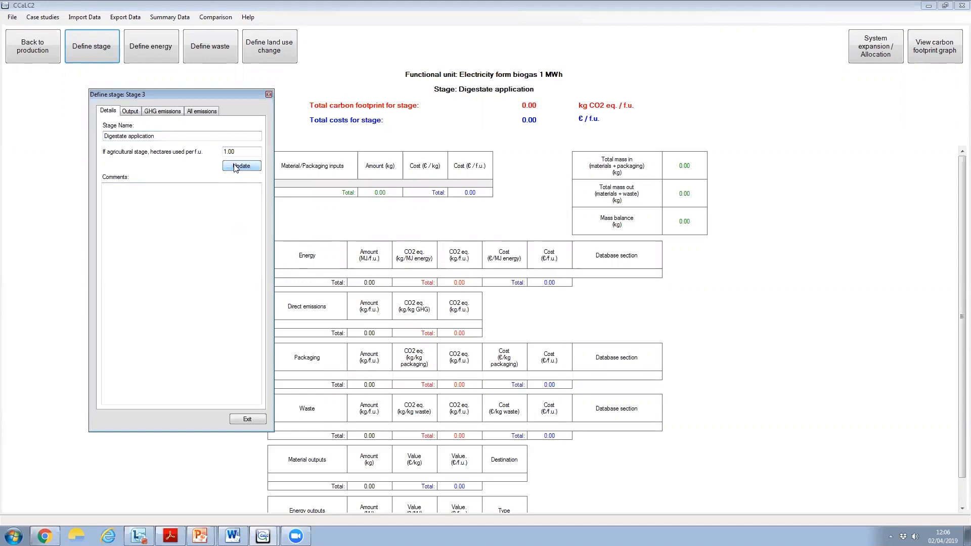
{"action": "left_click", "coordinate": [248, 420]}
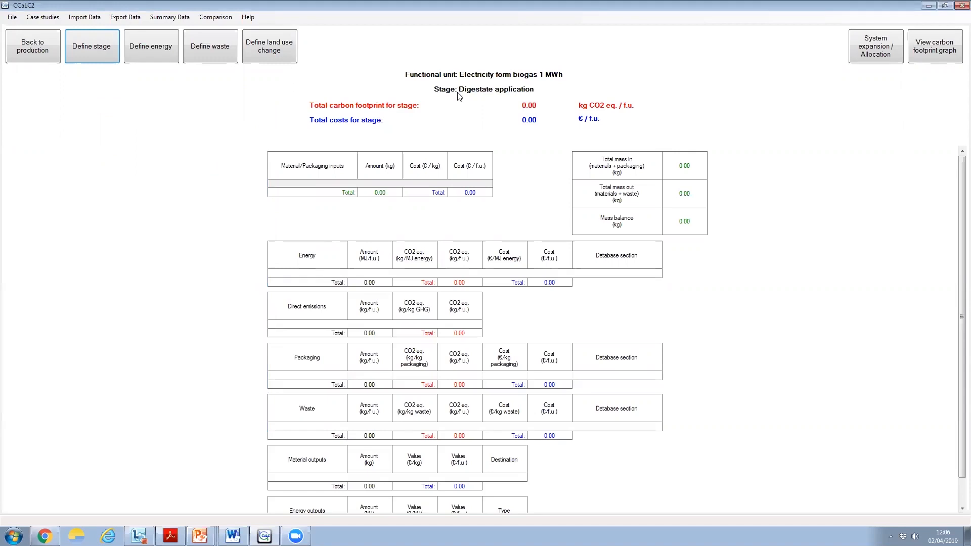
Search the database for "slurry" in the Raw Materials stage and select Farm yard manure/slurry as the material
{"action": "left_click", "coordinate": [21, 57]}
{"action": "left_click", "coordinate": [21, 57]}
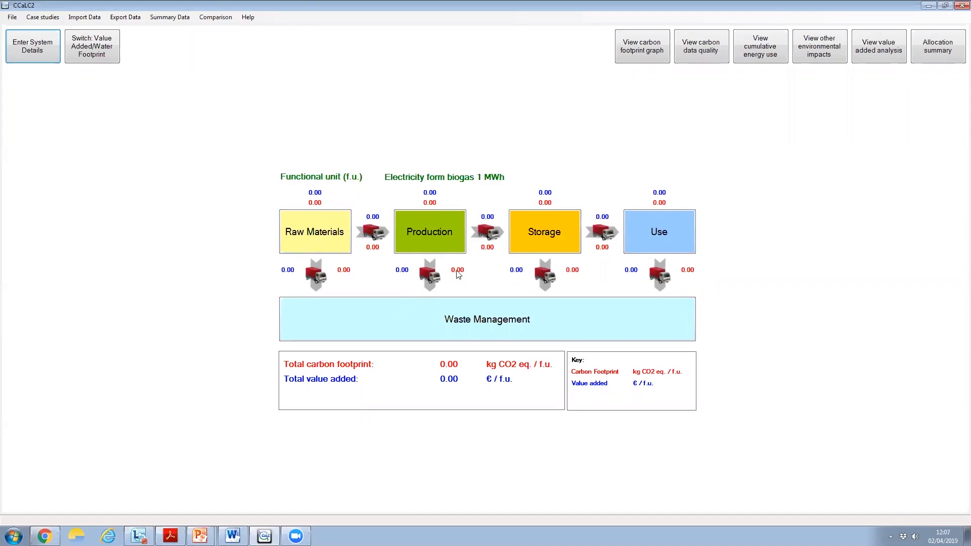
{"action": "left_click", "coordinate": [330, 245]}
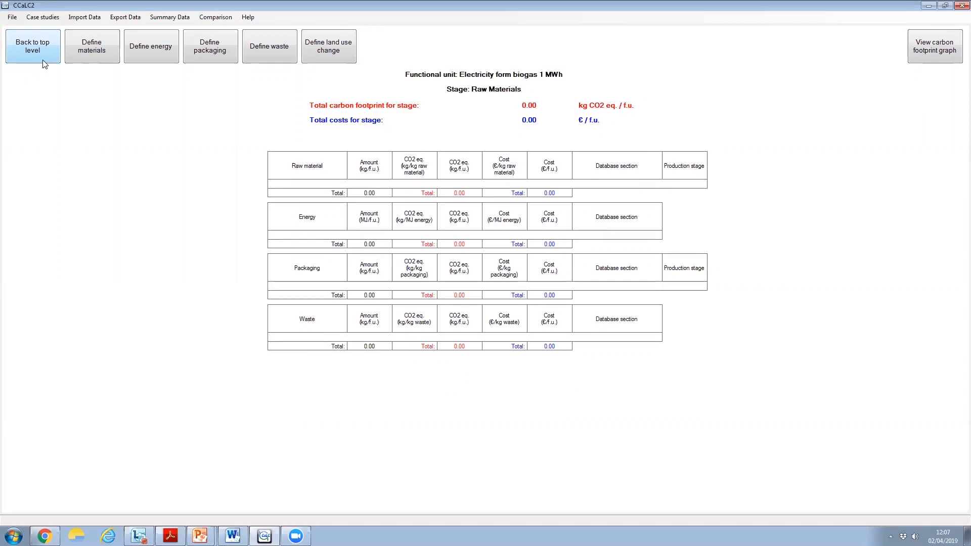
{"action": "left_click", "coordinate": [98, 55]}
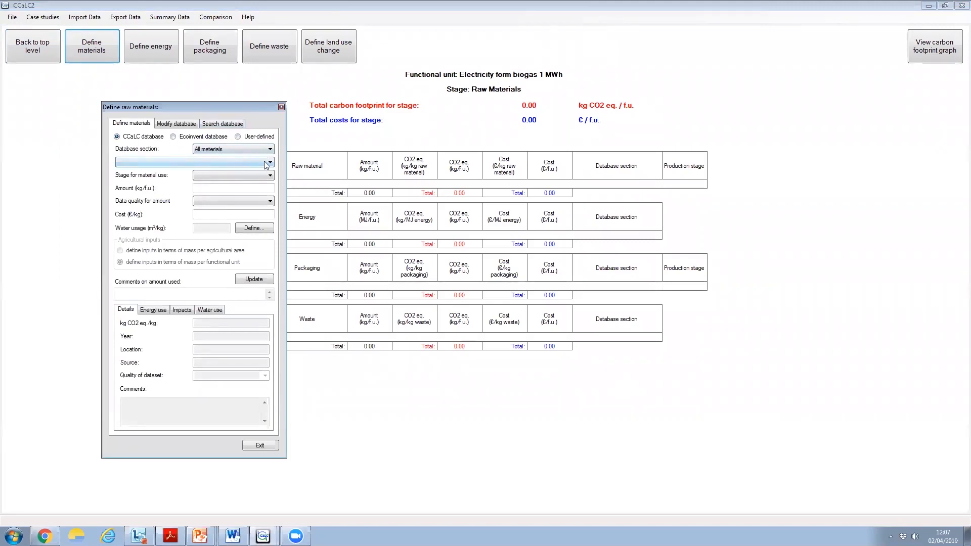
{"action": "left_click", "coordinate": [211, 125]}
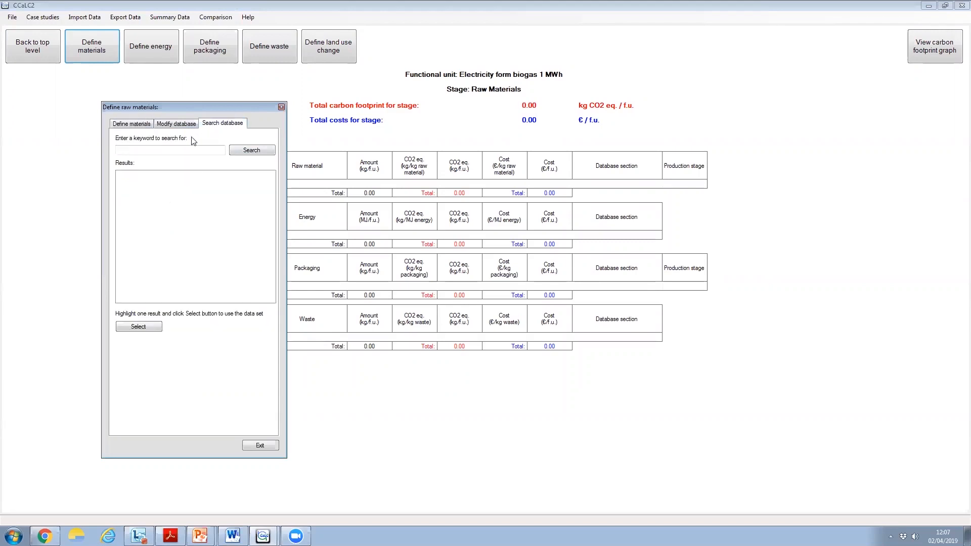
{"action": "left_click", "coordinate": [153, 150]}
{"action": "type", "text": "slurry"}
{"action": "left_click", "coordinate": [245, 152]}
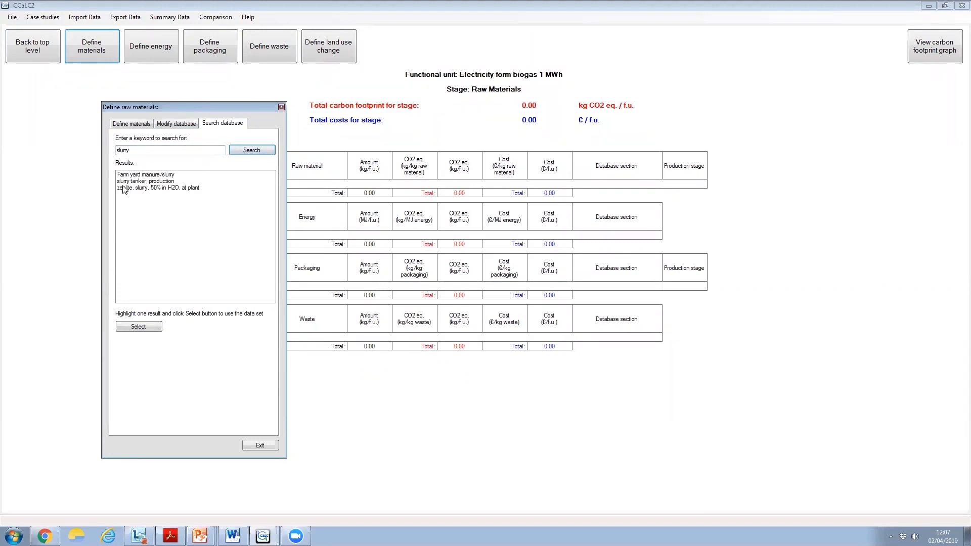
{"action": "left_click", "coordinate": [150, 175]}
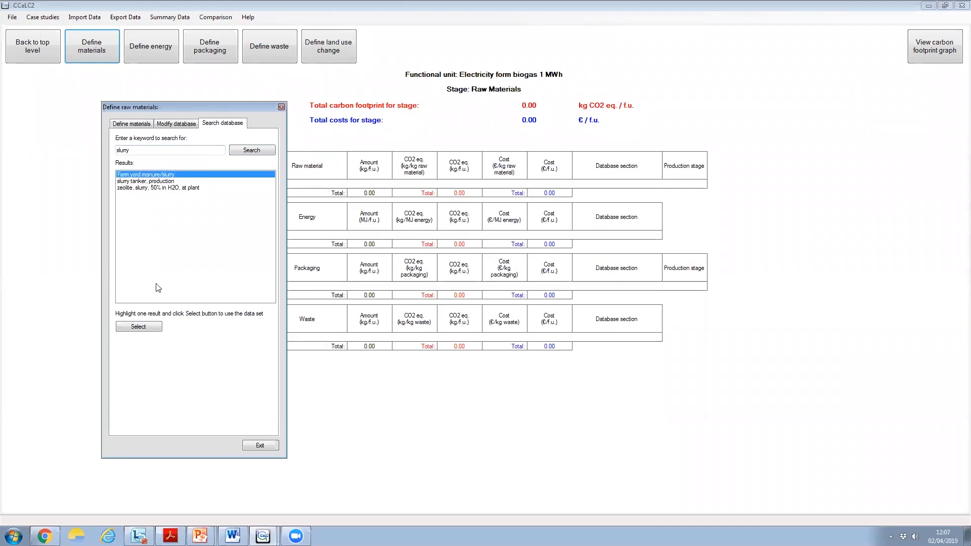
{"action": "left_click", "coordinate": [140, 327]}
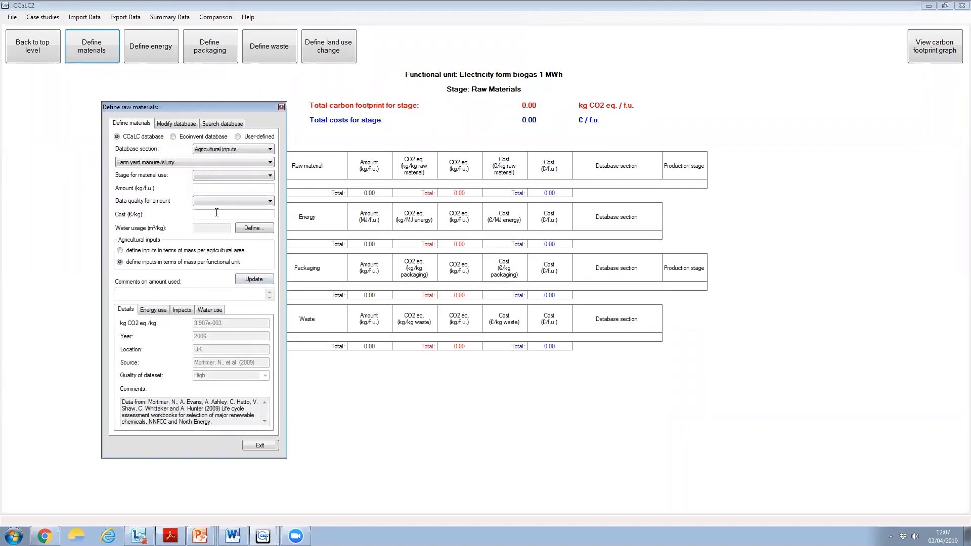
Add the farm yard manure/slurry to Production - AD plant with an amount of 6000 kg/f.u. and Low data quality
{"action": "left_click", "coordinate": [220, 175]}
{"action": "left_click", "coordinate": [223, 185]}
{"action": "left_click", "coordinate": [222, 187]}
{"action": "type", "text": "6000"}
{"action": "left_click", "coordinate": [211, 202]}
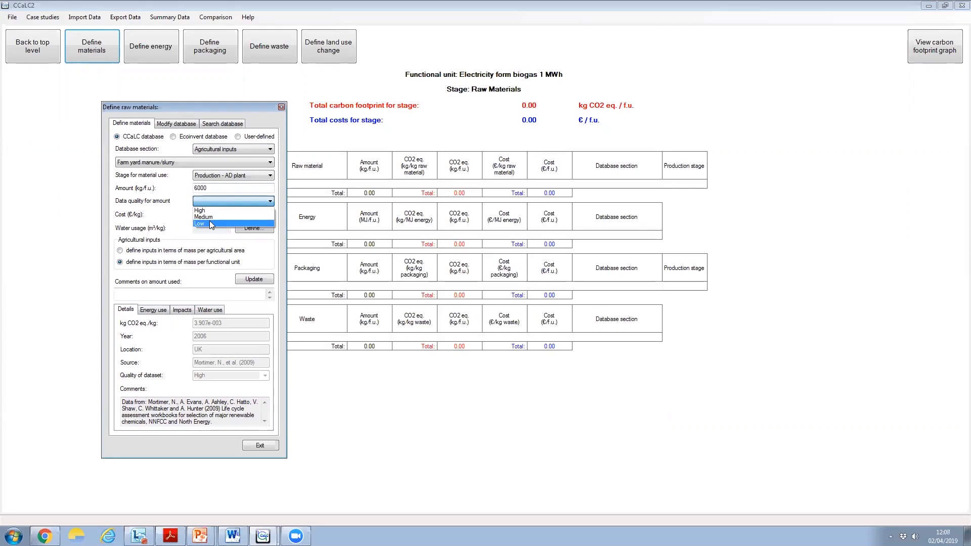
{"action": "left_click", "coordinate": [209, 223]}
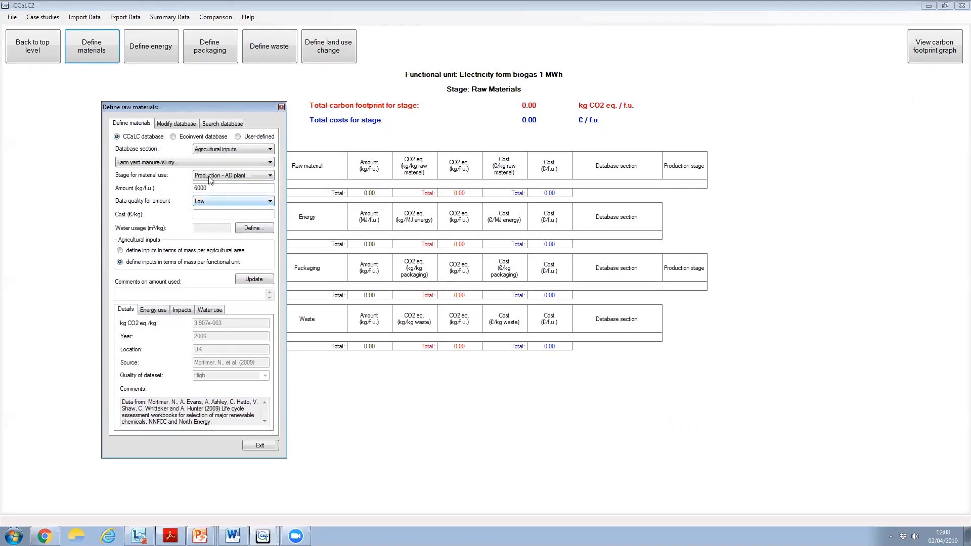
{"action": "left_click", "coordinate": [205, 214]}
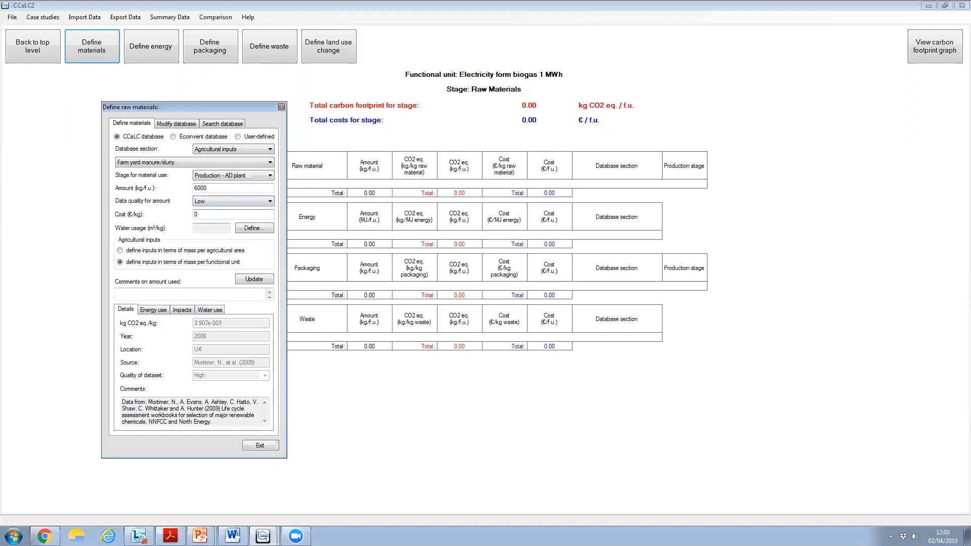
{"action": "left_click", "coordinate": [260, 278]}
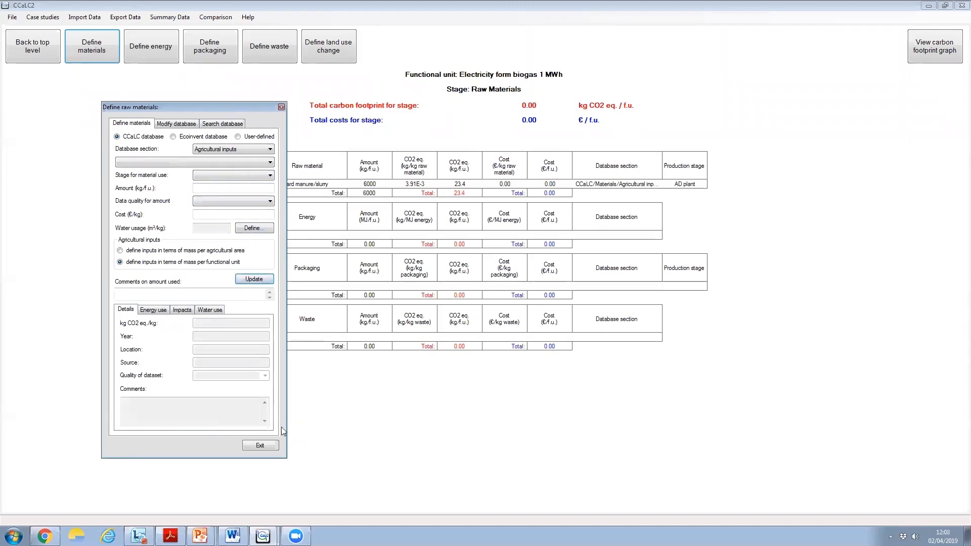
{"action": "left_click", "coordinate": [261, 445]}
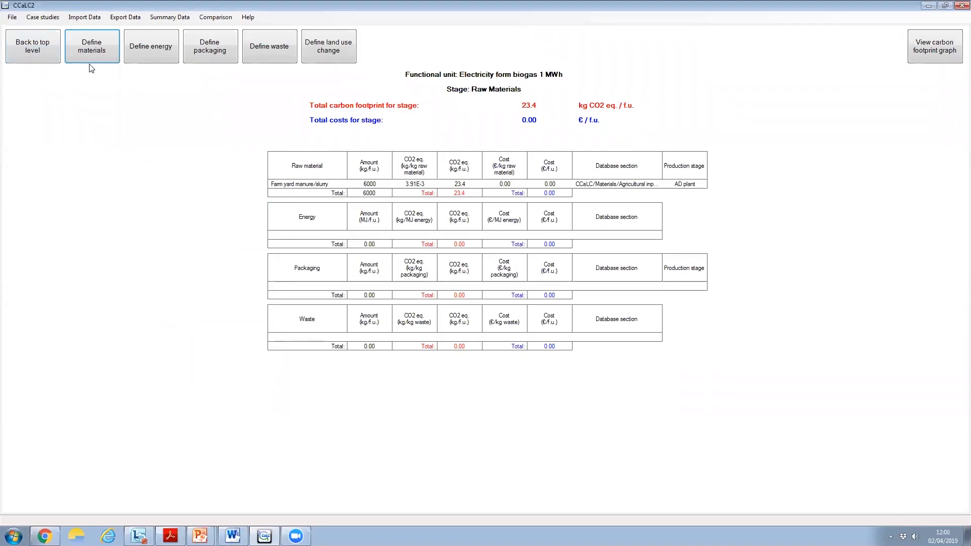
Search the raw materials database for "silage" and select silage maize IP, at farm as the material
{"action": "left_click", "coordinate": [95, 49]}
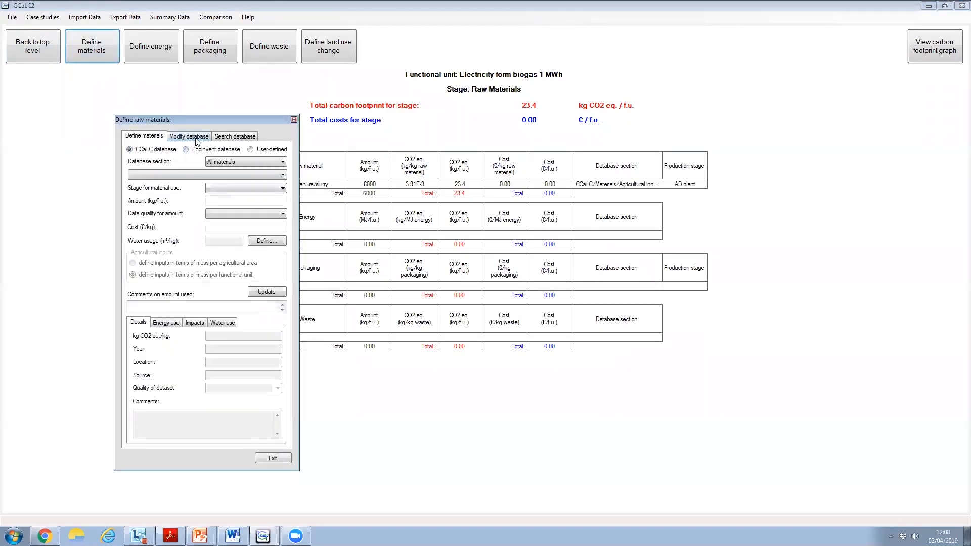
{"action": "left_click", "coordinate": [240, 141]}
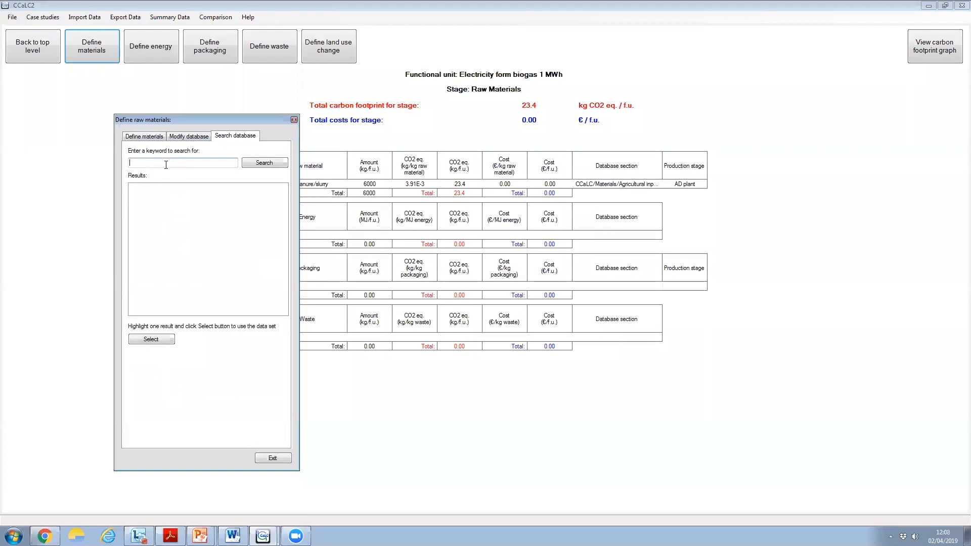
{"action": "left_click", "coordinate": [166, 162]}
{"action": "type", "text": "silage"}
{"action": "left_click", "coordinate": [255, 167]}
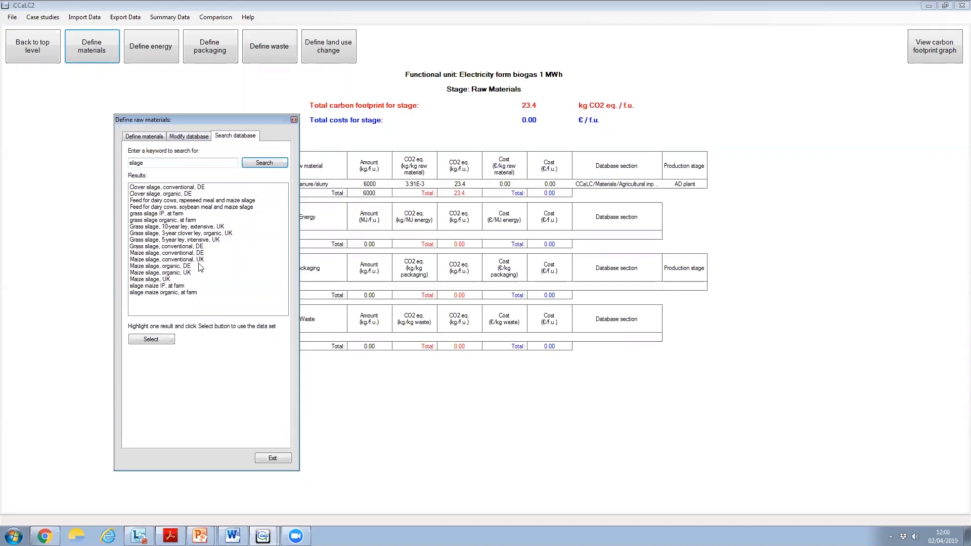
{"action": "left_click", "coordinate": [152, 286]}
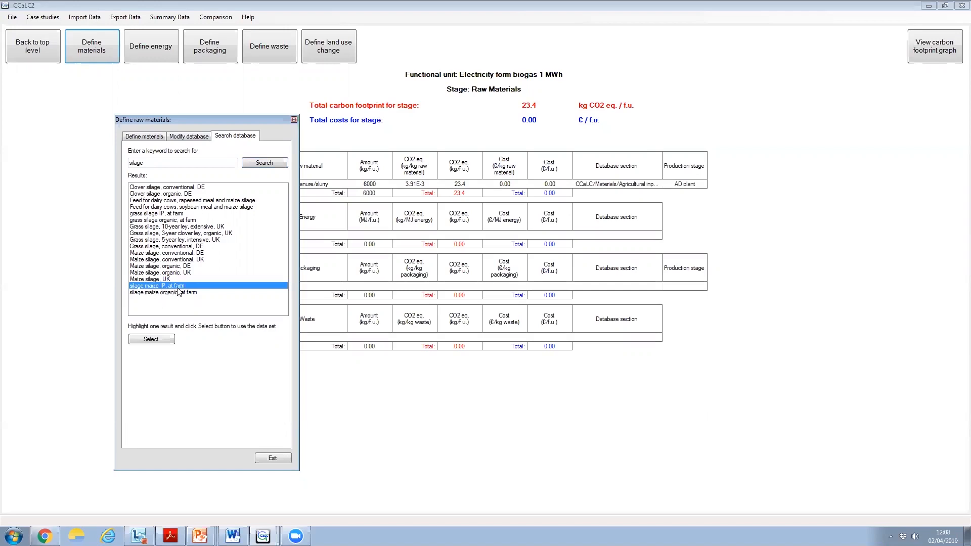
{"action": "left_click", "coordinate": [160, 340]}
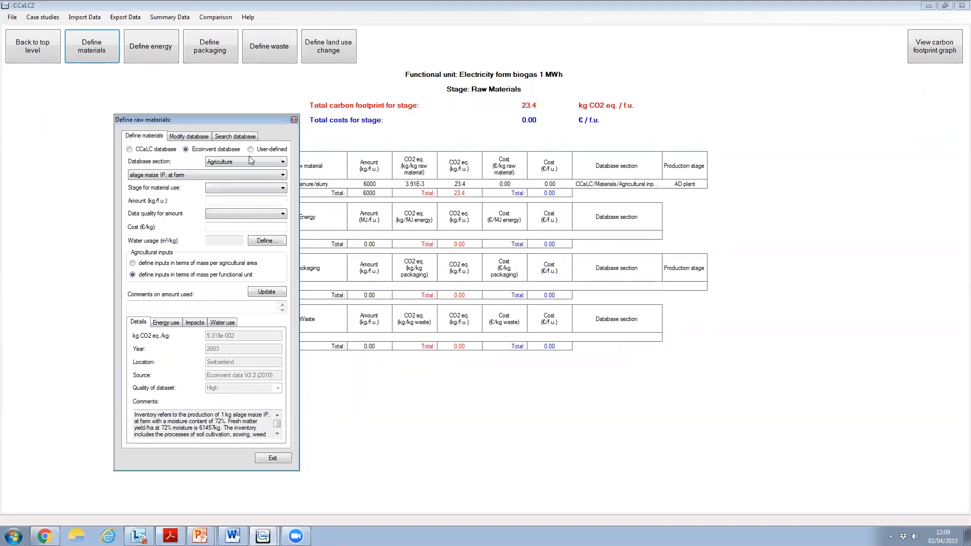
Add the silage maize to Production - AD plant with 250 kg/f.u., Medium data quality and a cost of 0.01 €/kg
{"action": "left_click", "coordinate": [281, 188]}
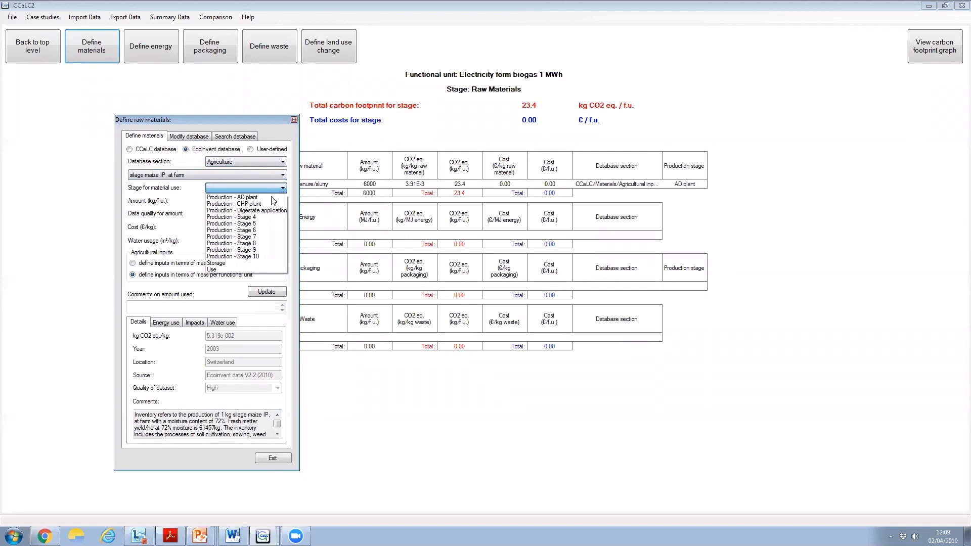
{"action": "left_click", "coordinate": [266, 198]}
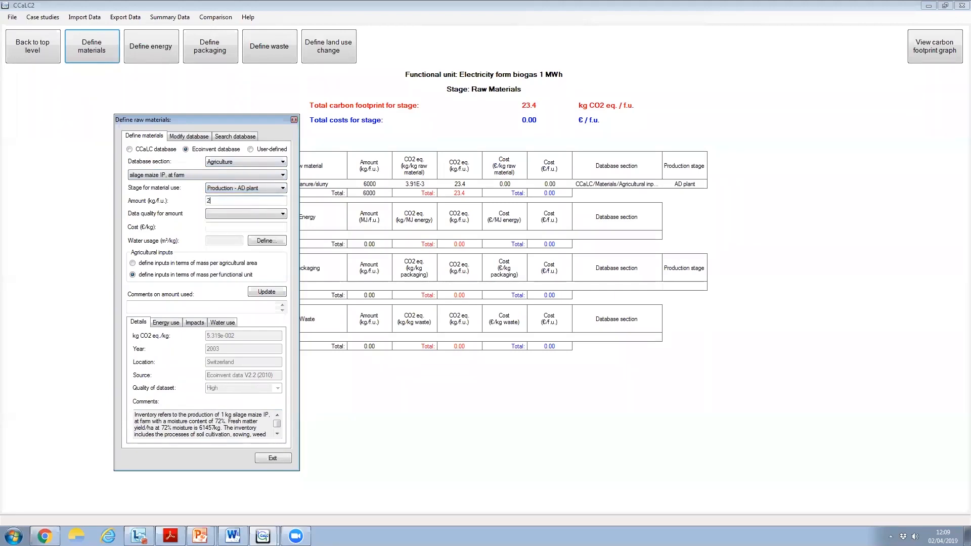
{"action": "left_click", "coordinate": [238, 214]}
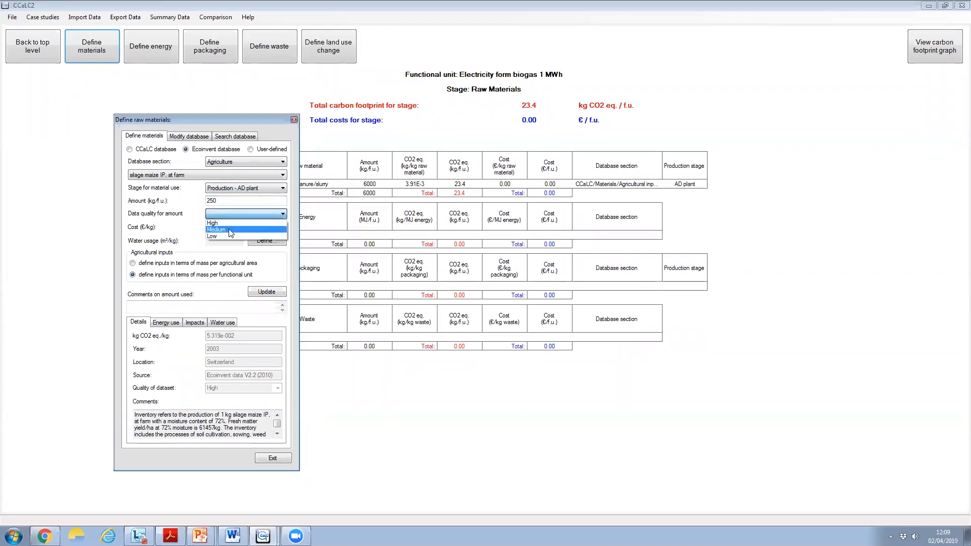
{"action": "left_click", "coordinate": [229, 230]}
{"action": "left_click", "coordinate": [230, 229]}
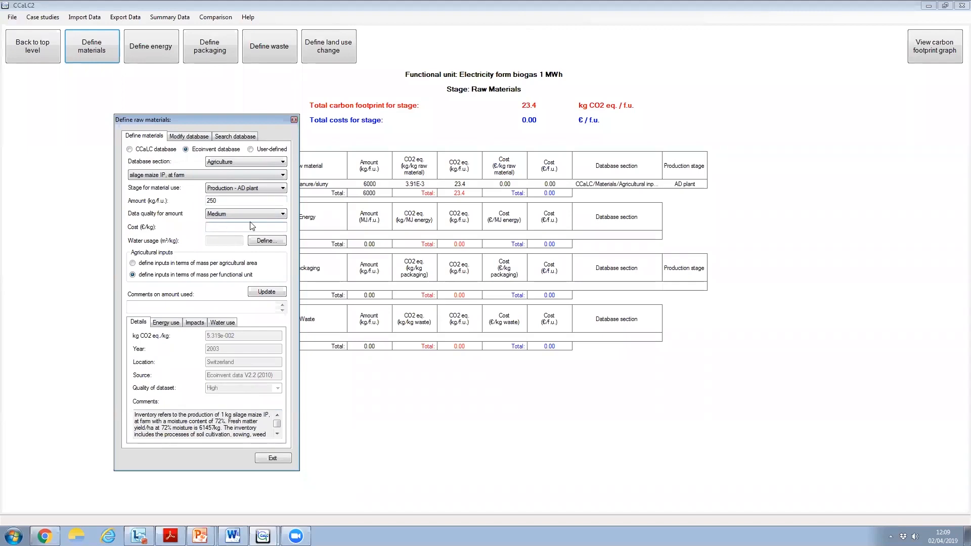
{"action": "type", "text": "0.01"}
{"action": "left_click", "coordinate": [265, 293]}
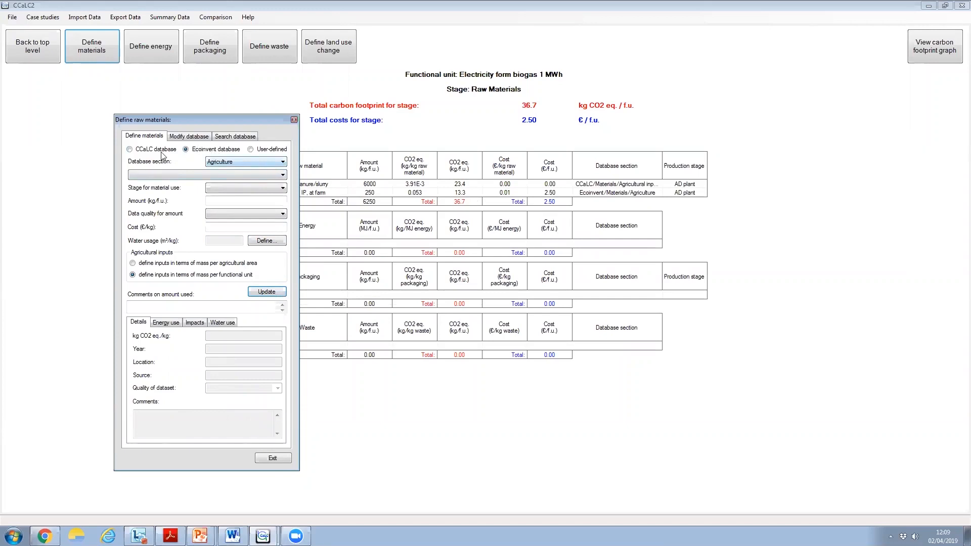
Search the raw materials database for "straw" and select wheat straw IP, at farm as the material
{"action": "left_click", "coordinate": [239, 139]}
{"action": "type", "text": "s"}
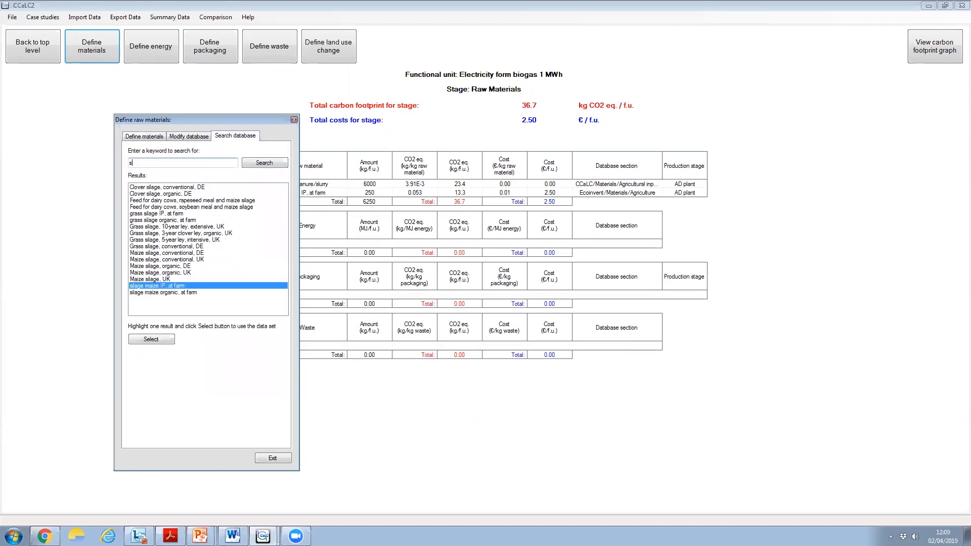
{"action": "type", "text": "traw"}
{"action": "left_click", "coordinate": [258, 164]}
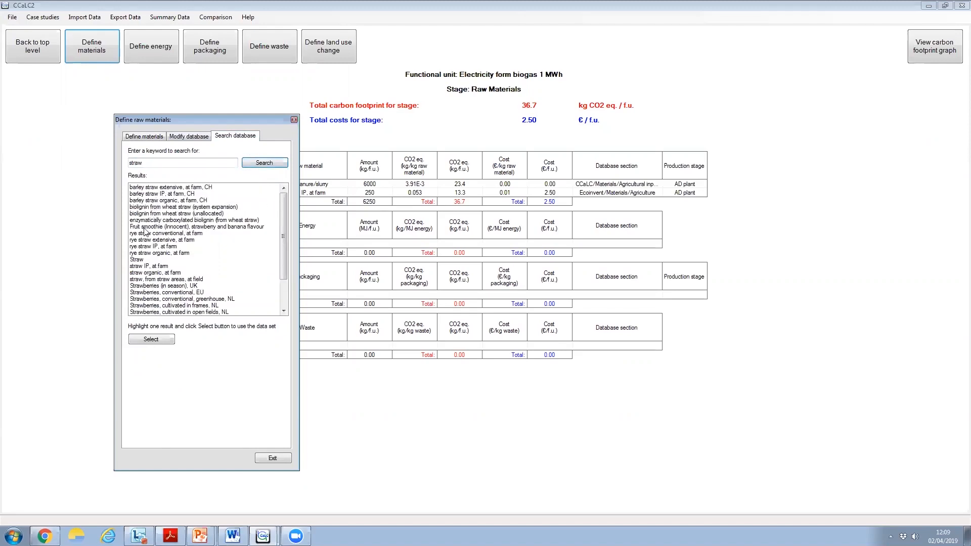
{"action": "left_click_drag", "start_coordinate": [284, 219], "coordinate": [284, 247]}
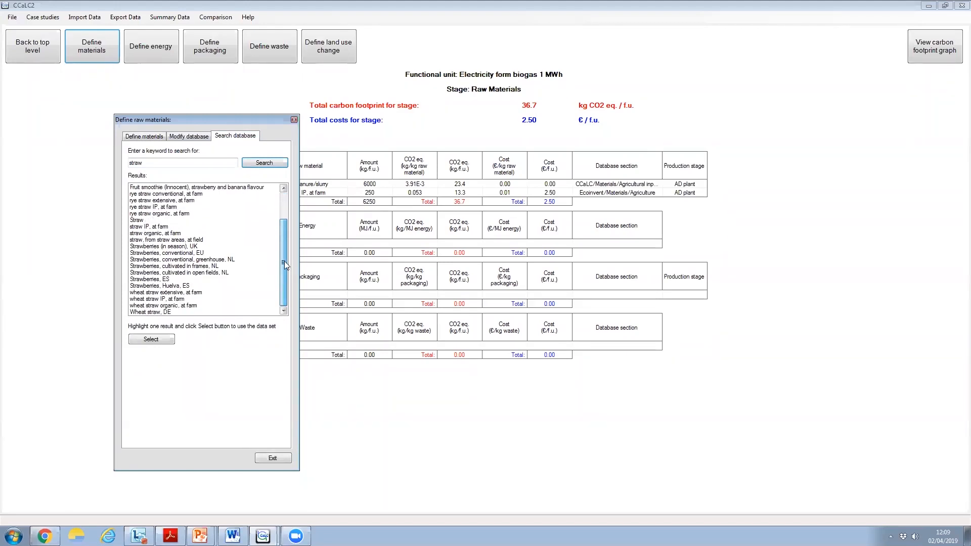
{"action": "left_click", "coordinate": [146, 299]}
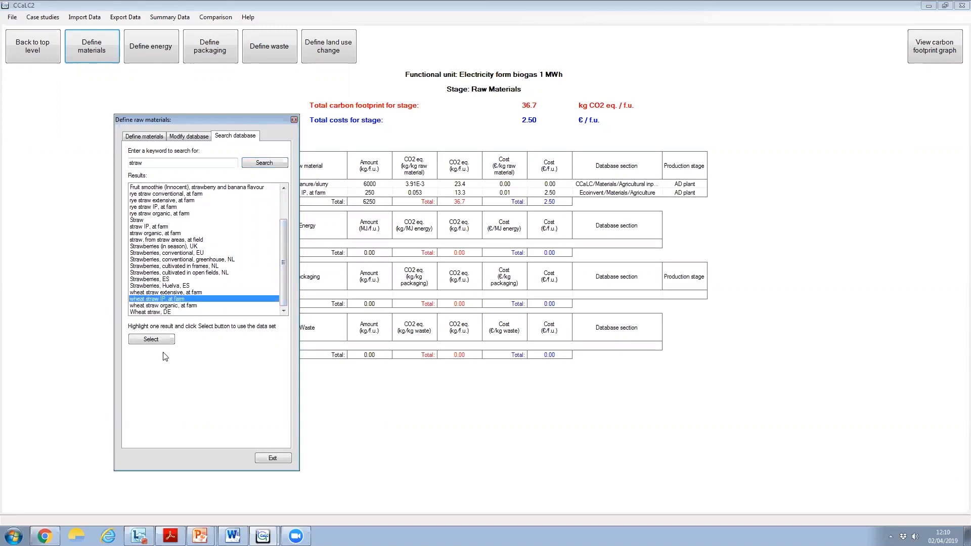
{"action": "left_click", "coordinate": [152, 339]}
Add the wheat straw to Production - AD plant with 350 kg/f.u., Medium data quality and a cost of 0.02 €/kg, without defining water usage data
{"action": "left_click", "coordinate": [248, 188]}
{"action": "left_click", "coordinate": [250, 197]}
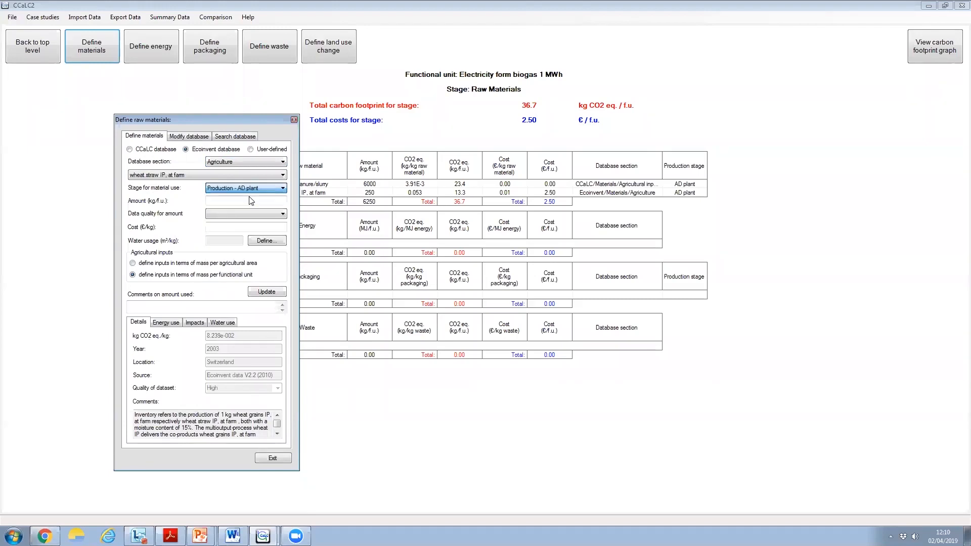
{"action": "left_click", "coordinate": [238, 202]}
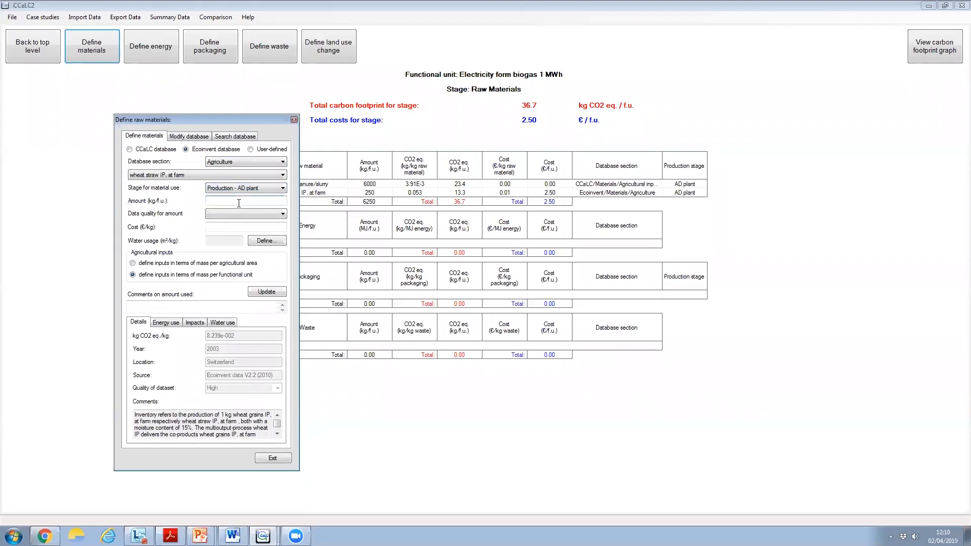
{"action": "type", "text": "350"}
{"action": "left_click", "coordinate": [226, 214]}
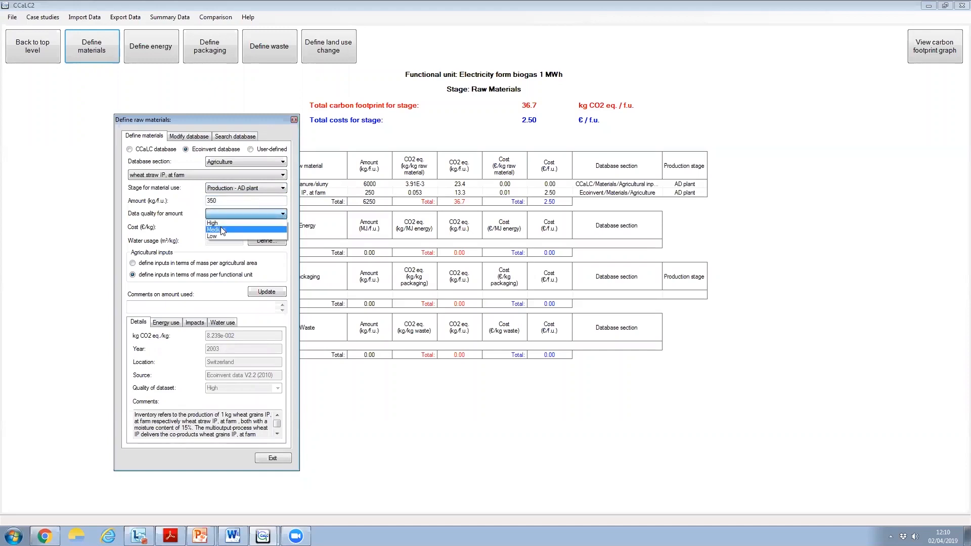
{"action": "left_click", "coordinate": [223, 230]}
{"action": "left_click", "coordinate": [249, 228]}
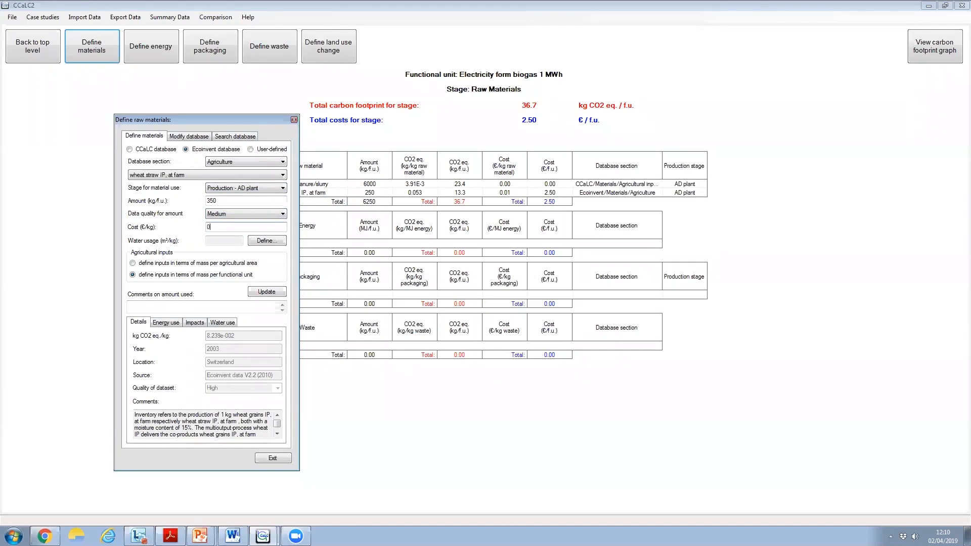
{"action": "type", "text": "0.02"}
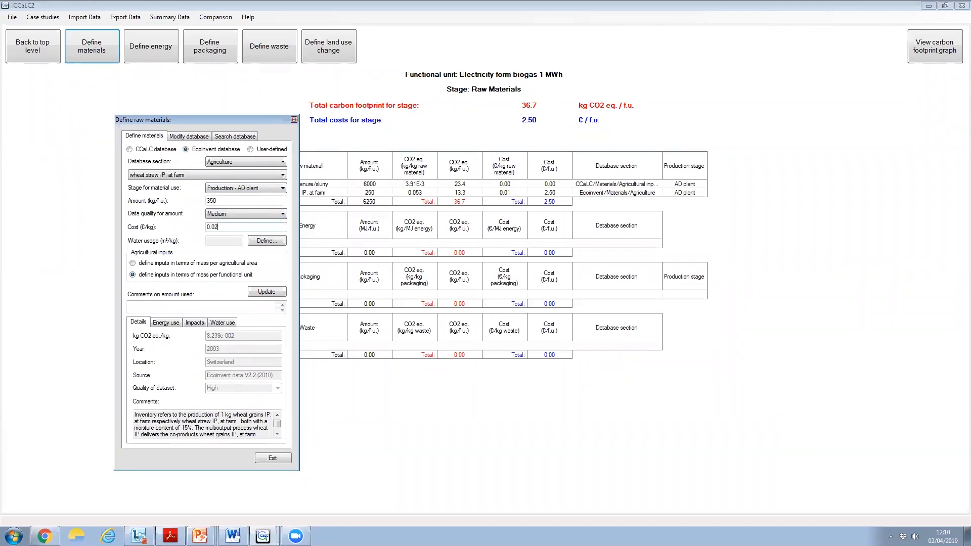
{"action": "left_click", "coordinate": [275, 242]}
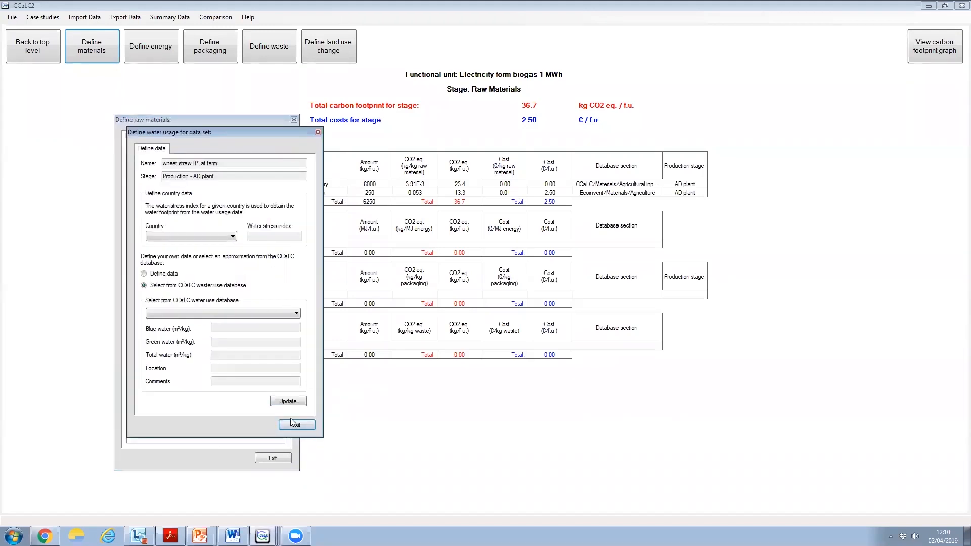
{"action": "left_click", "coordinate": [304, 425]}
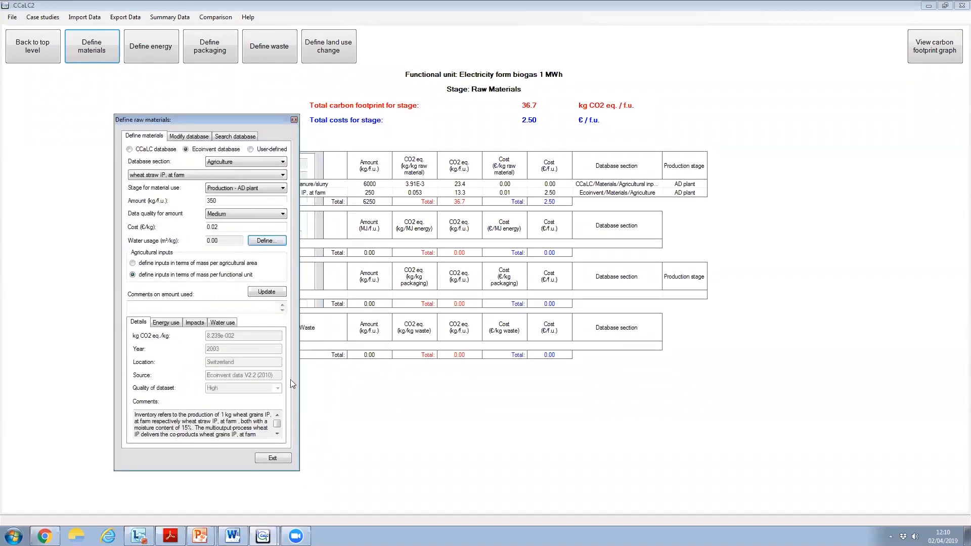
{"action": "left_click", "coordinate": [266, 292]}
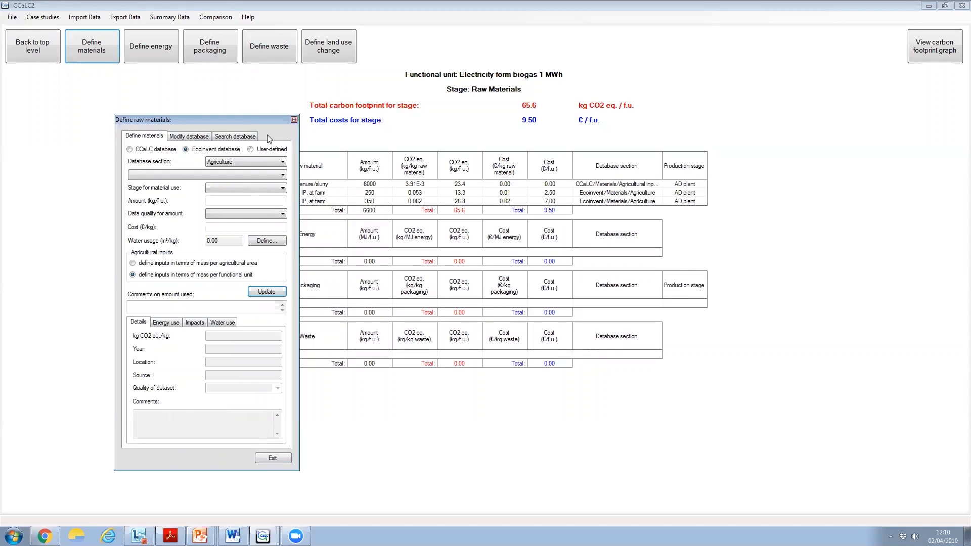
Search the raw materials database for "food waste"
{"action": "left_click", "coordinate": [226, 137]}
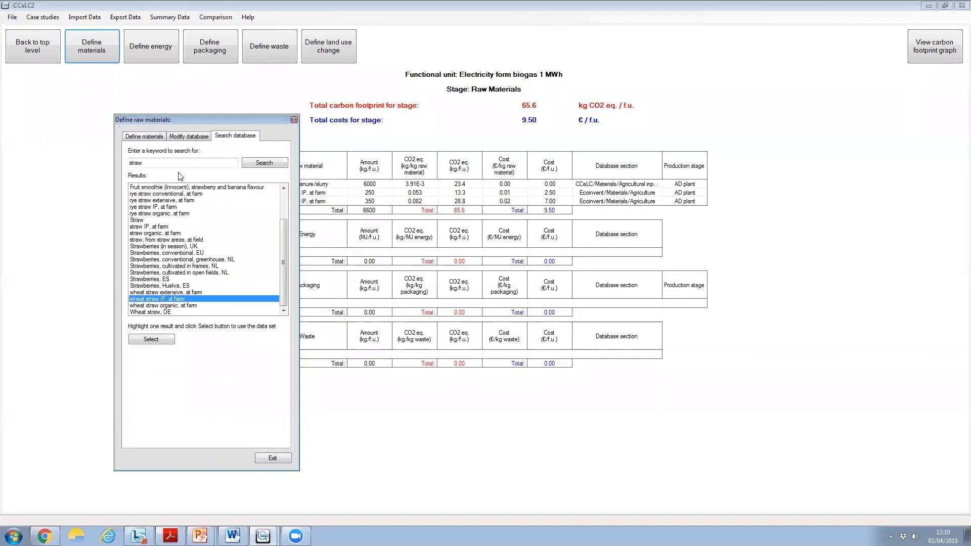
{"action": "double_click", "coordinate": [149, 161]}
{"action": "type", "text": "food wa"}
{"action": "key", "text": "BackSpace"}
{"action": "type", "text": "aste"}
{"action": "left_click", "coordinate": [270, 171]}
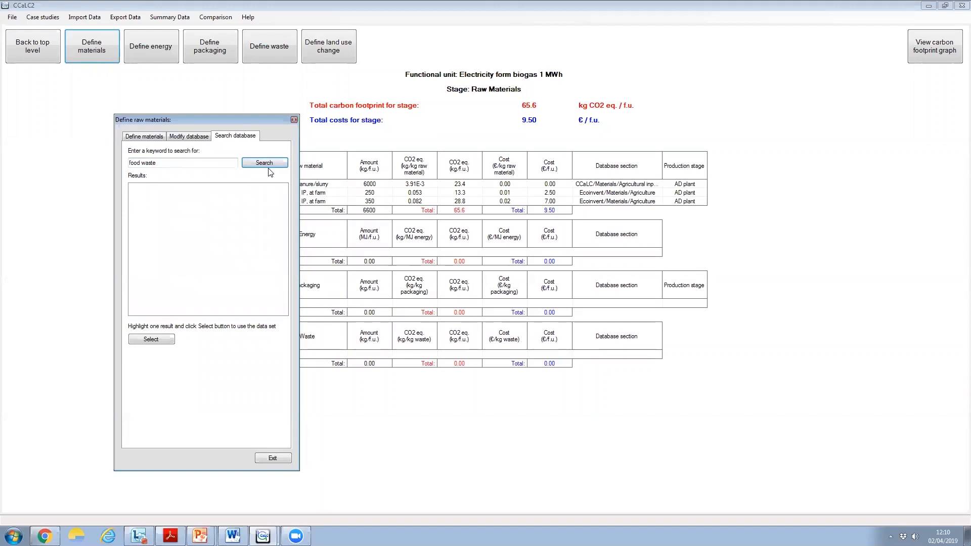
Create a new database record named "Food waste" with a carbon footprint of 0 kg CO2 eq./kg, leaving the acidification potential blank
{"action": "left_click", "coordinate": [178, 136]}
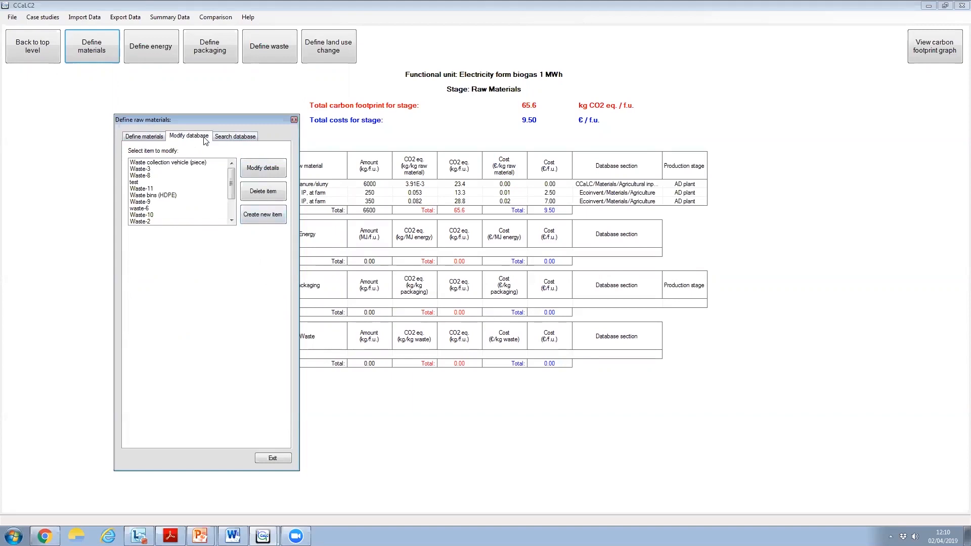
{"action": "left_click", "coordinate": [254, 217]}
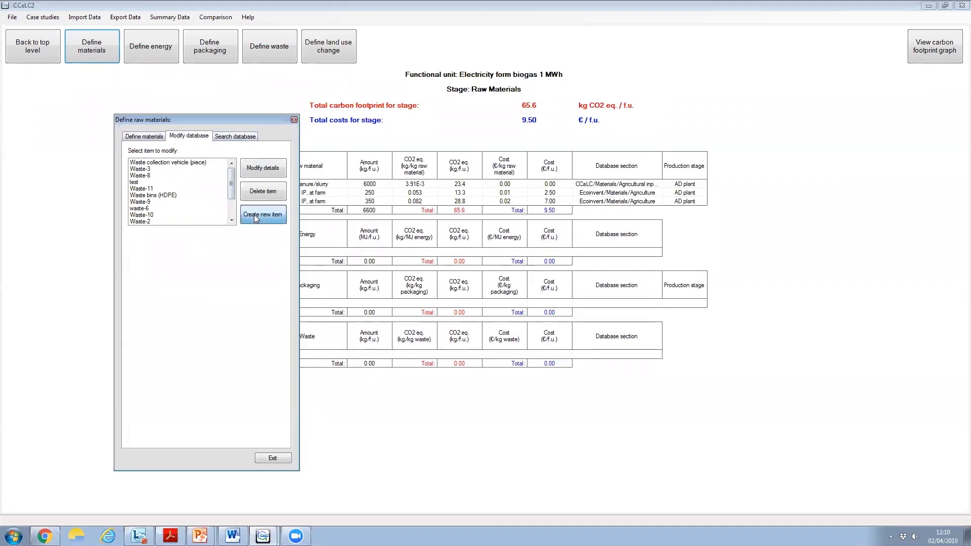
{"action": "left_click", "coordinate": [58, 55]}
{"action": "type", "text": "Food waste"}
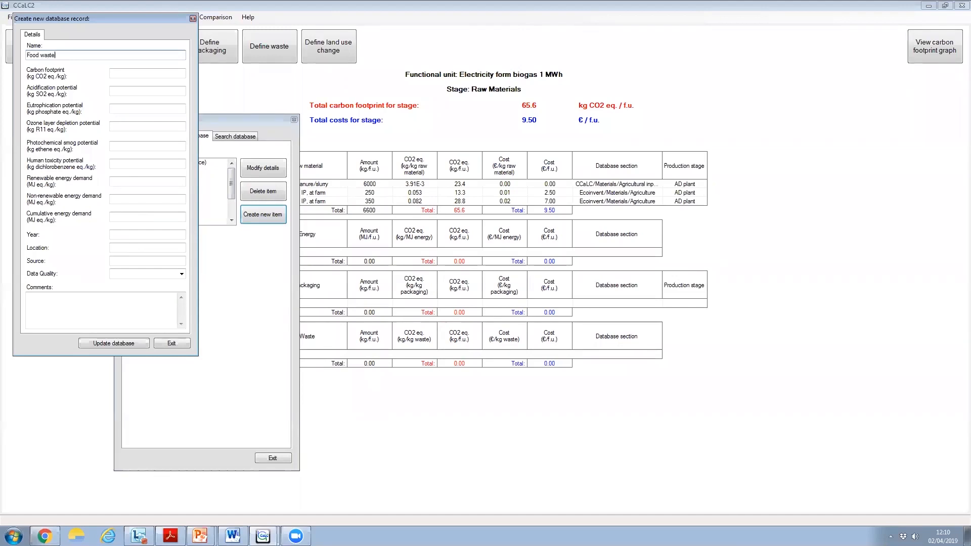
{"action": "left_click", "coordinate": [119, 71]}
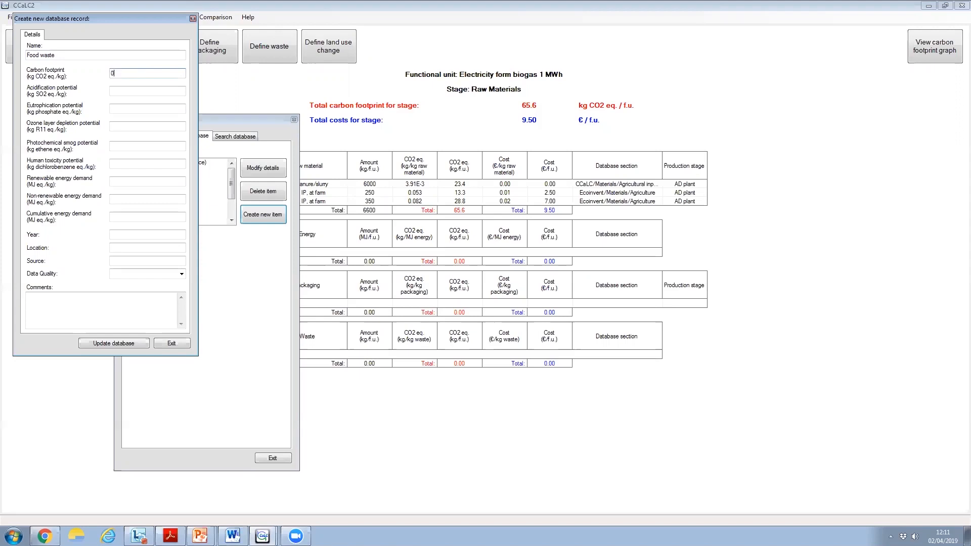
{"action": "left_click", "coordinate": [118, 88]}
{"action": "type", "text": "0"}
{"action": "key", "text": "BackSpace"}
{"action": "key", "text": "BackSpace"}
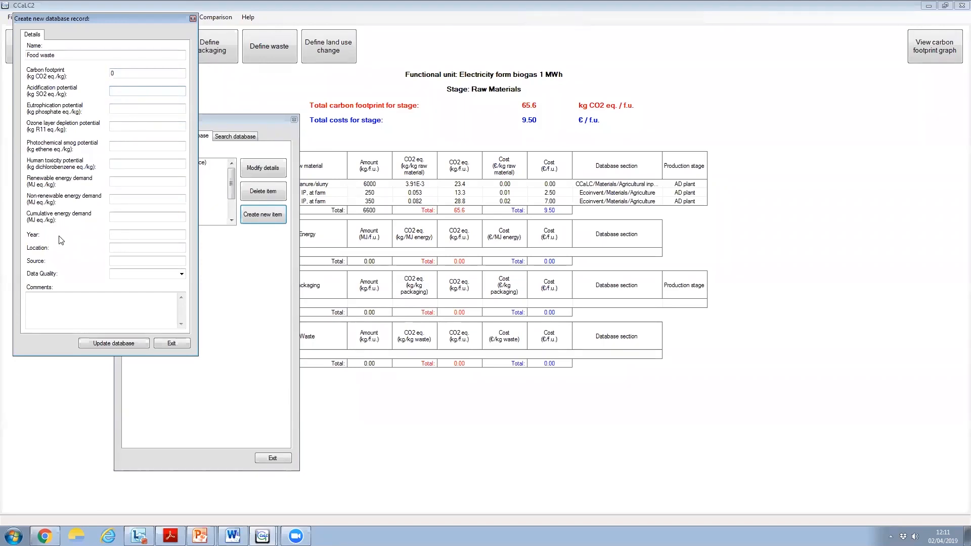
Set the Food waste record's data quality to High, leave year, location and comments blank, and save it to the database
{"action": "left_click", "coordinate": [120, 235]}
{"action": "left_click", "coordinate": [123, 248]}
{"action": "left_click", "coordinate": [181, 274]}
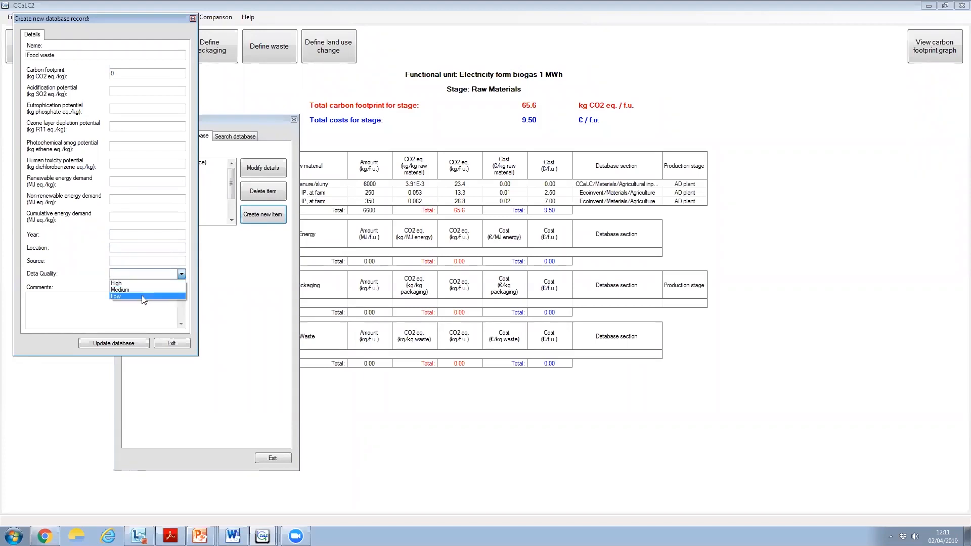
{"action": "left_click", "coordinate": [118, 283]}
{"action": "left_click", "coordinate": [49, 308]}
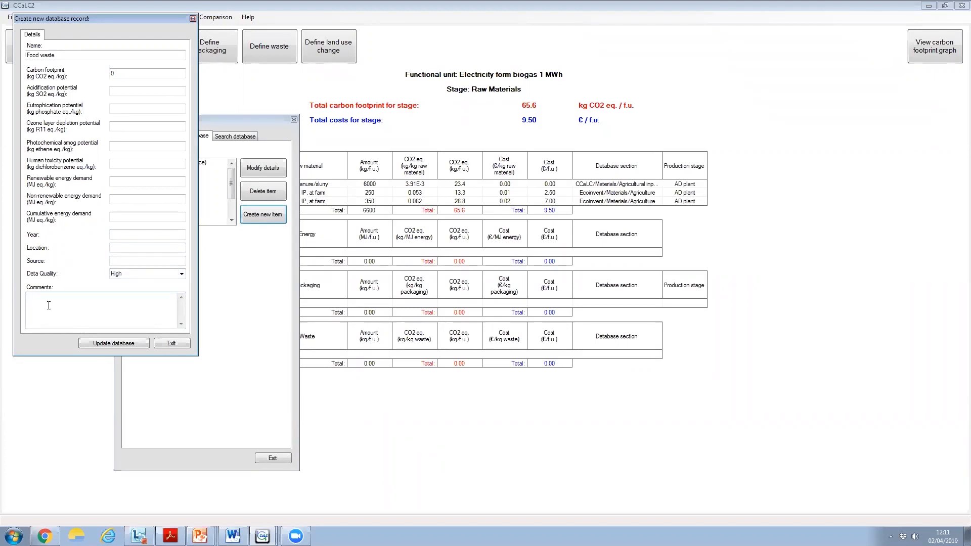
{"action": "left_click", "coordinate": [115, 344]}
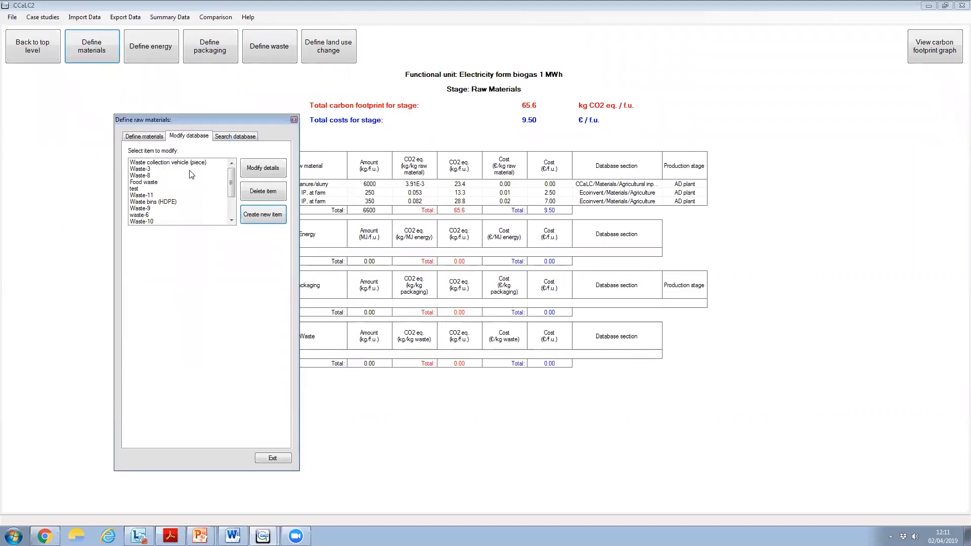
Select the user-defined Food waste as a raw material for Production - AD plant with an amount of 1200 kg/f.u
{"action": "left_click", "coordinate": [155, 138]}
{"action": "left_click", "coordinate": [276, 153]}
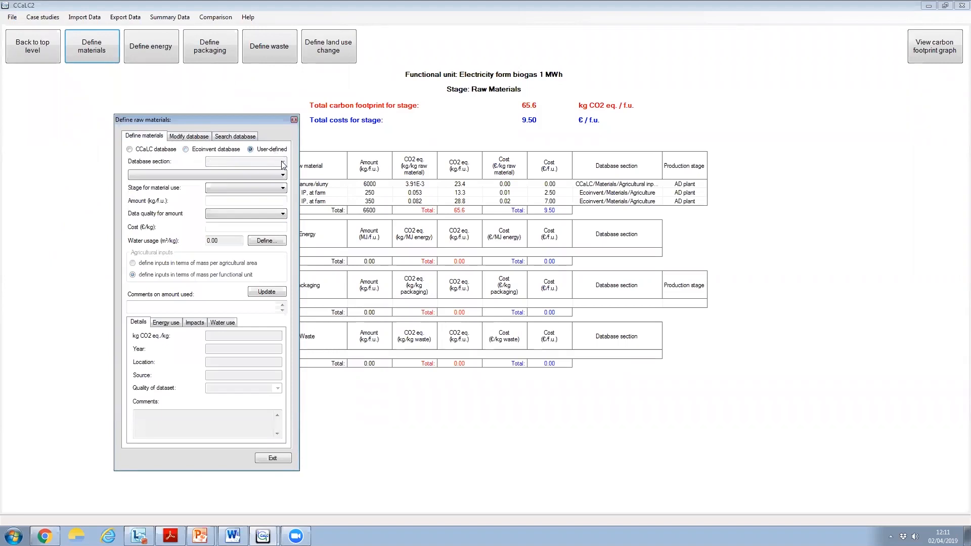
{"action": "left_click", "coordinate": [282, 174]}
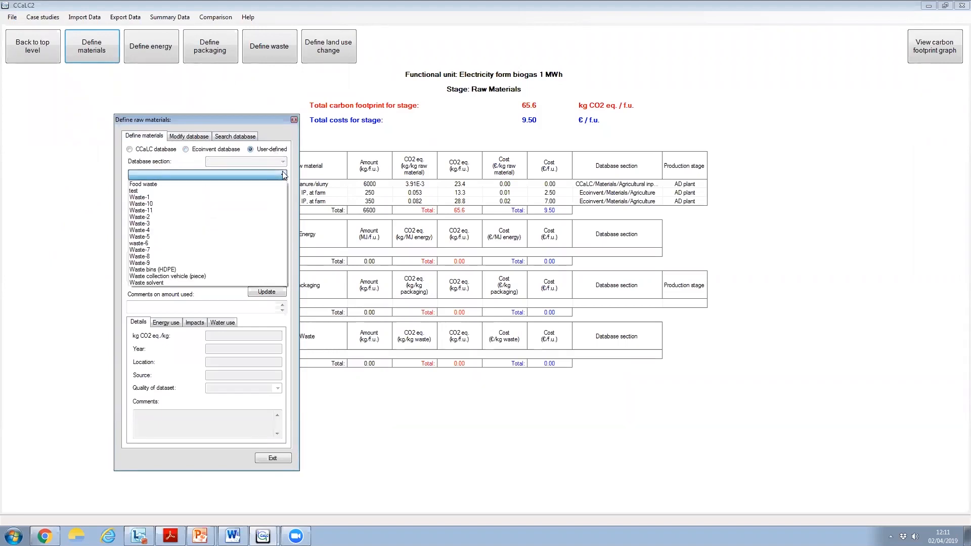
{"action": "left_click", "coordinate": [197, 183]}
{"action": "left_click", "coordinate": [234, 188]}
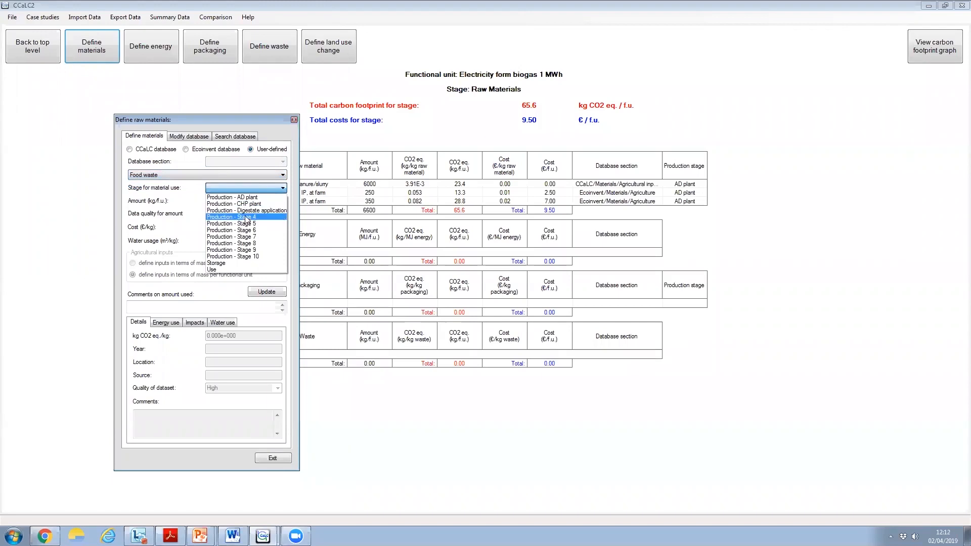
{"action": "left_click", "coordinate": [247, 197]}
{"action": "left_click", "coordinate": [241, 202]}
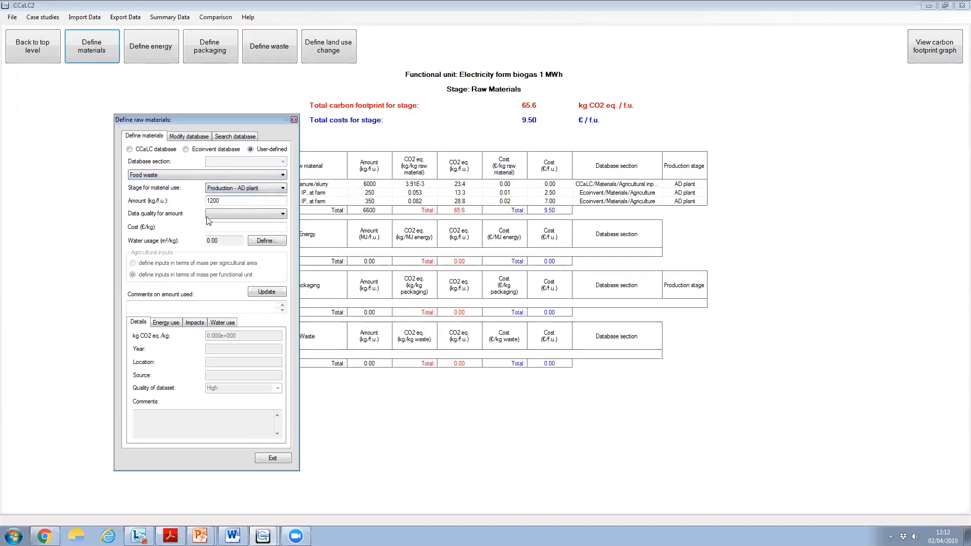
Choose a data quality for the food waste amount and add the material to the raw materials stage
{"action": "left_click", "coordinate": [223, 215]}
{"action": "left_click", "coordinate": [216, 236]}
{"action": "left_click", "coordinate": [221, 238]}
{"action": "left_click", "coordinate": [220, 229]}
{"action": "left_click", "coordinate": [266, 292]}
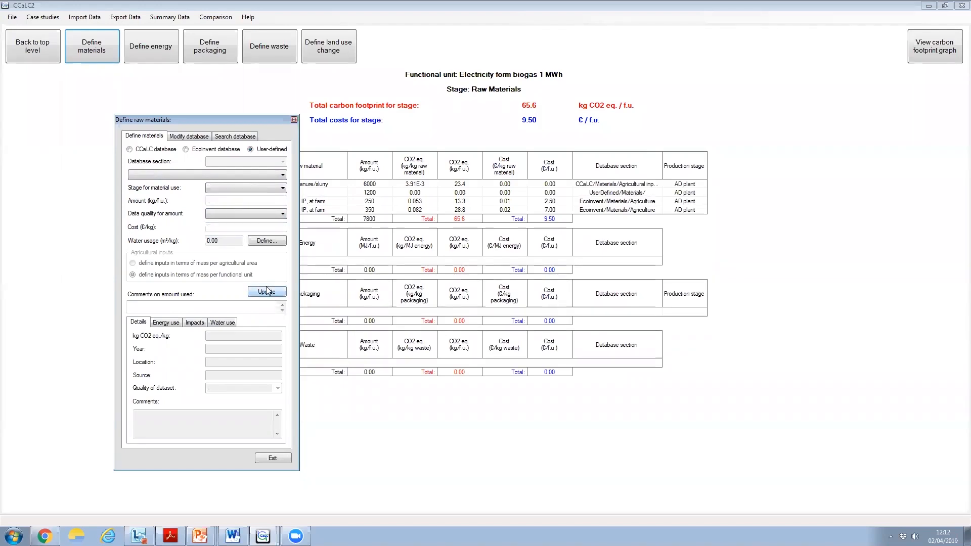
{"action": "left_click", "coordinate": [274, 457]}
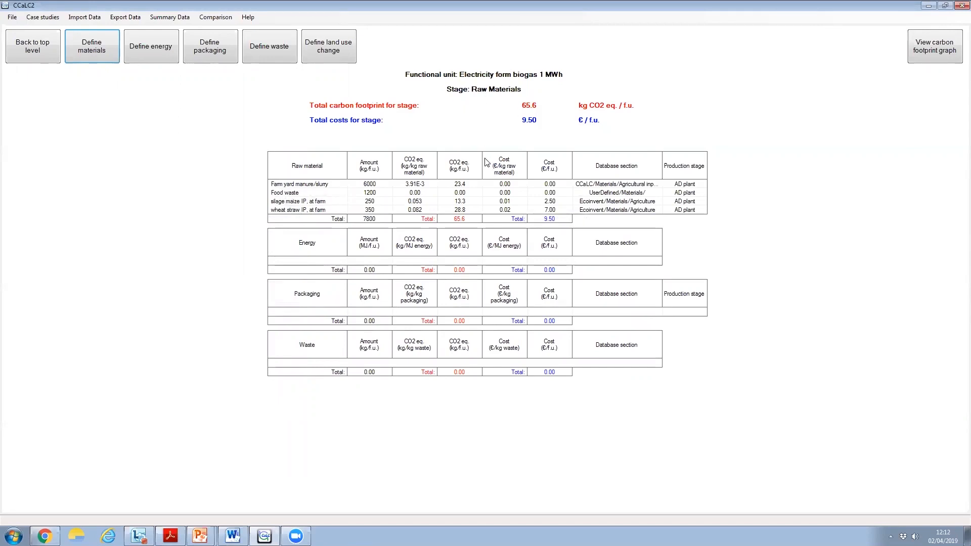
Search the raw materials database for "lub" and select the "lubricating oil, at plant" dataset
{"action": "left_click", "coordinate": [92, 56]}
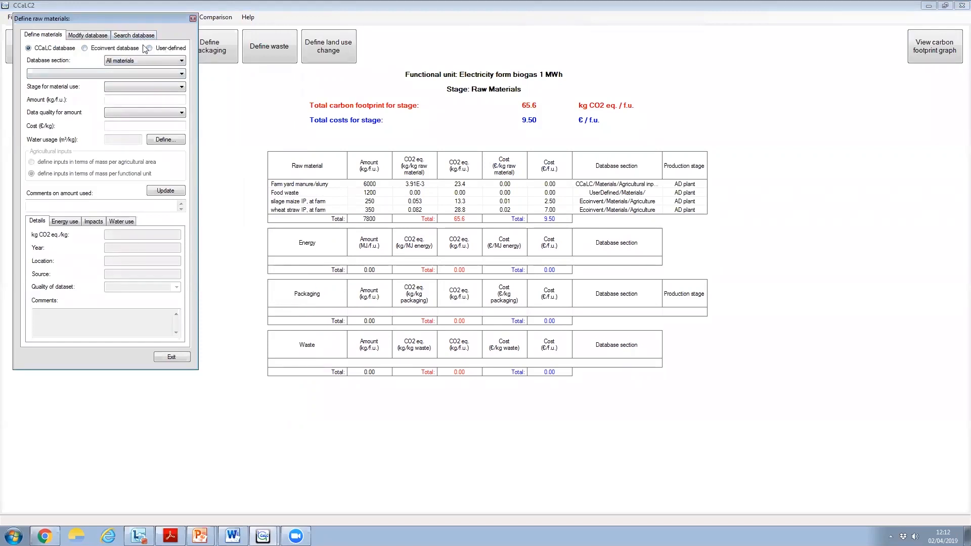
{"action": "left_click", "coordinate": [127, 35]}
{"action": "left_click", "coordinate": [84, 59]}
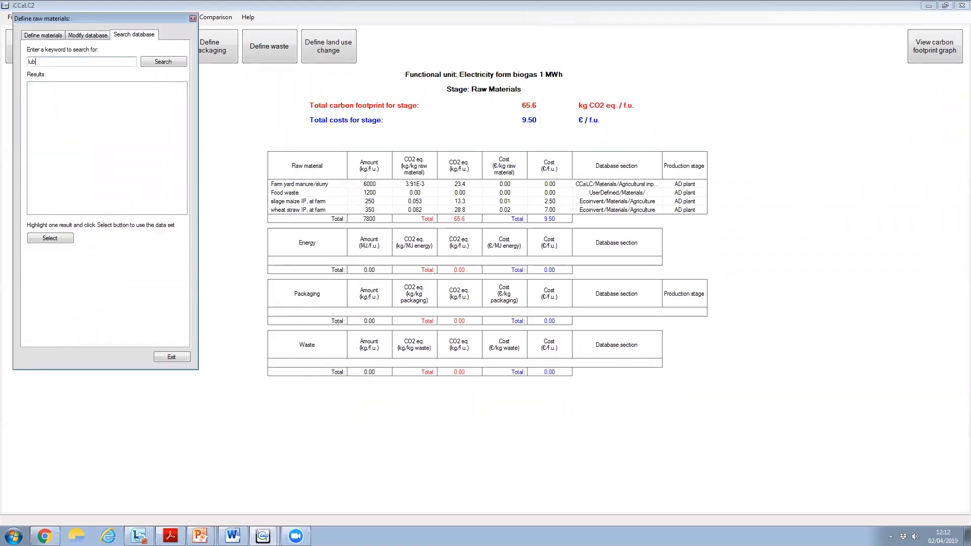
{"action": "left_click", "coordinate": [163, 62]}
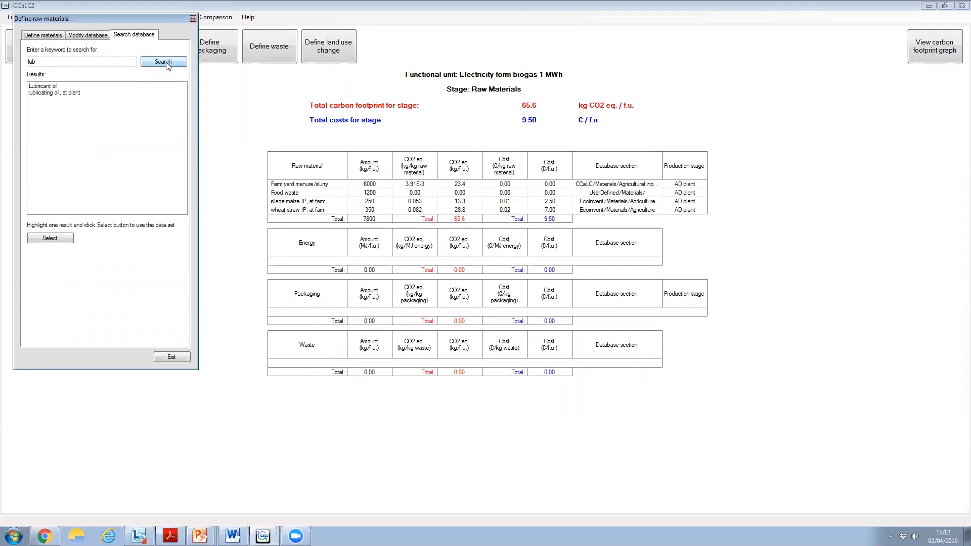
{"action": "left_click", "coordinate": [46, 87]}
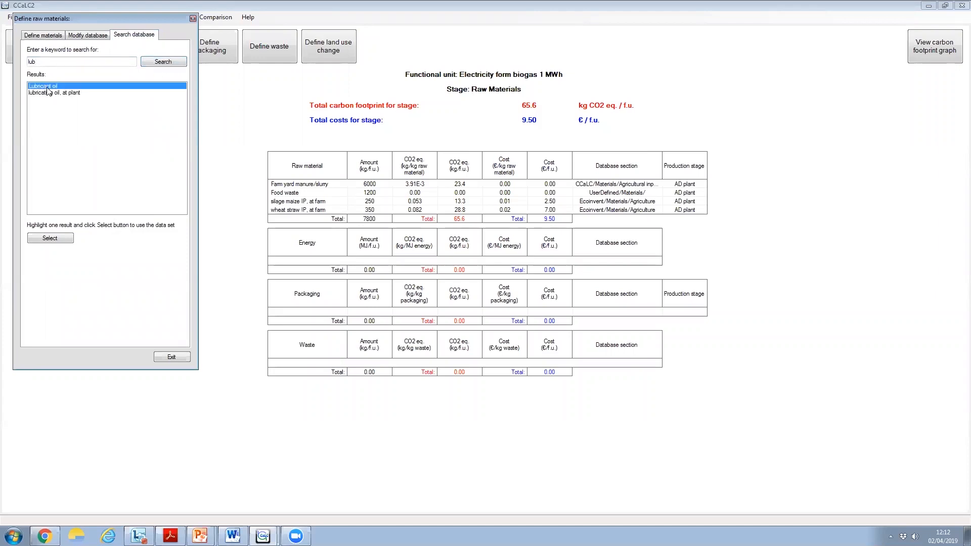
{"action": "left_click", "coordinate": [48, 93]}
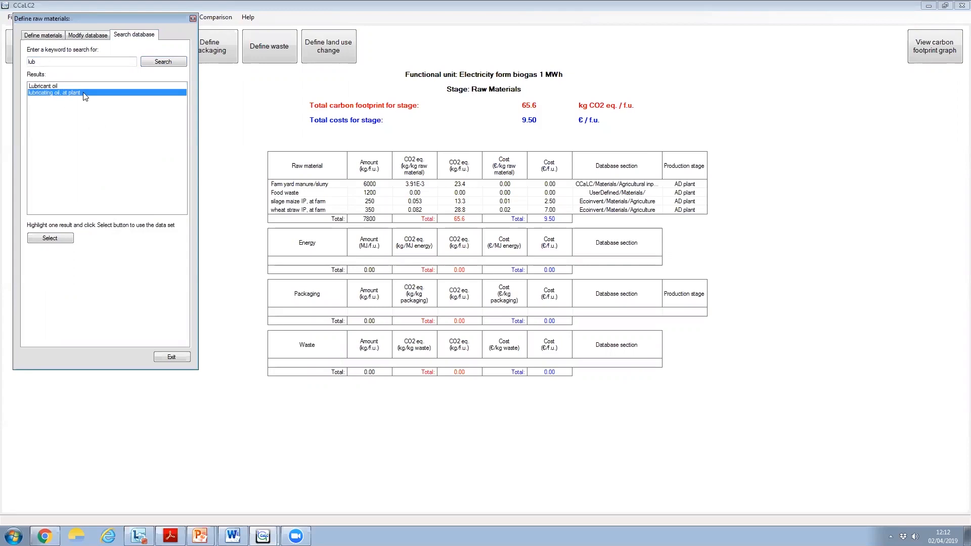
{"action": "left_click", "coordinate": [50, 238]}
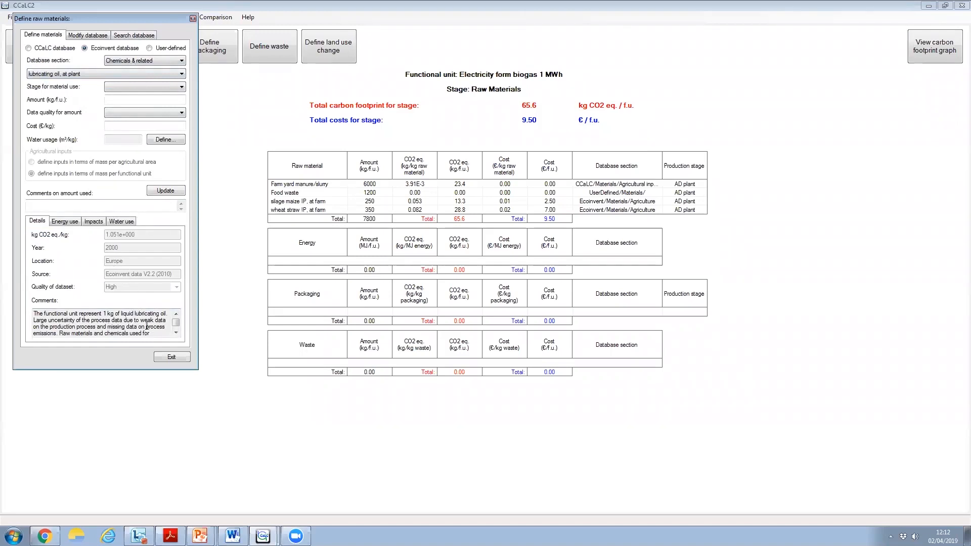
Add the lubricating oil to Production - CHP plant with 0.5 kg/f.u., Medium data quality and a cost of 1 €/kg
{"action": "left_click", "coordinate": [133, 86]}
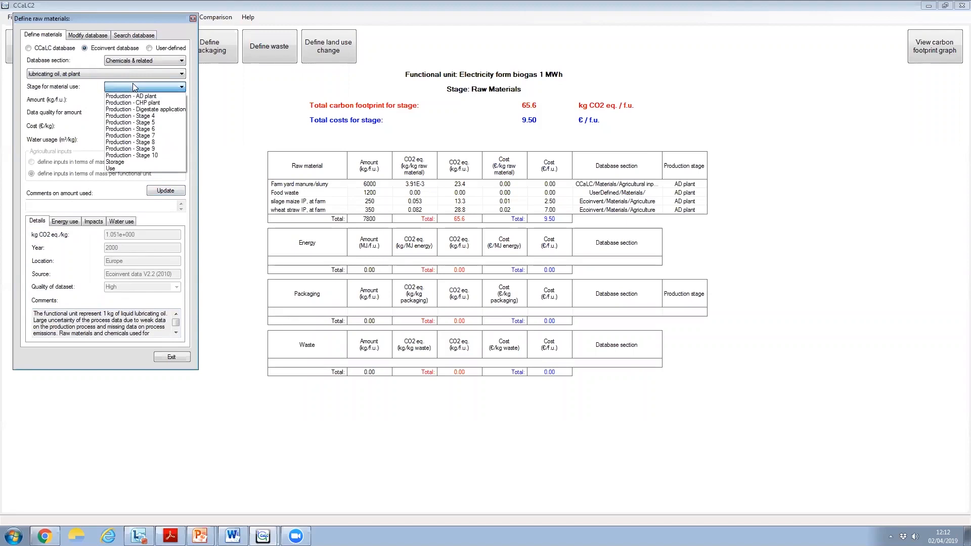
{"action": "left_click", "coordinate": [132, 104]}
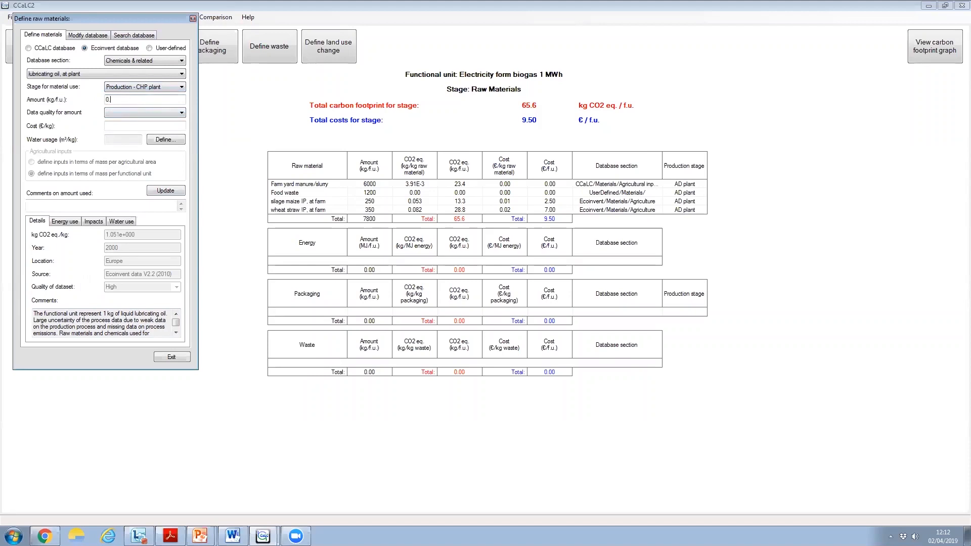
{"action": "left_click", "coordinate": [138, 111]}
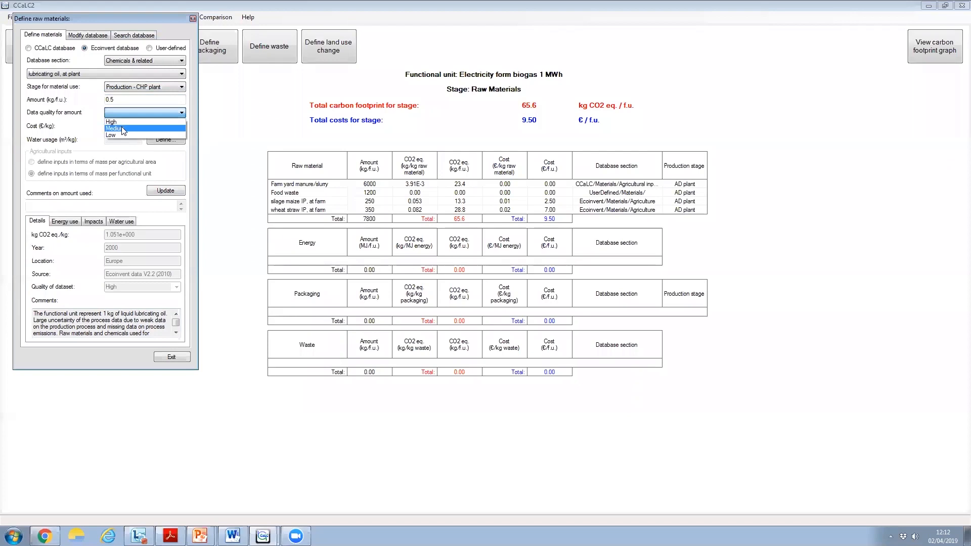
{"action": "left_click", "coordinate": [122, 127]}
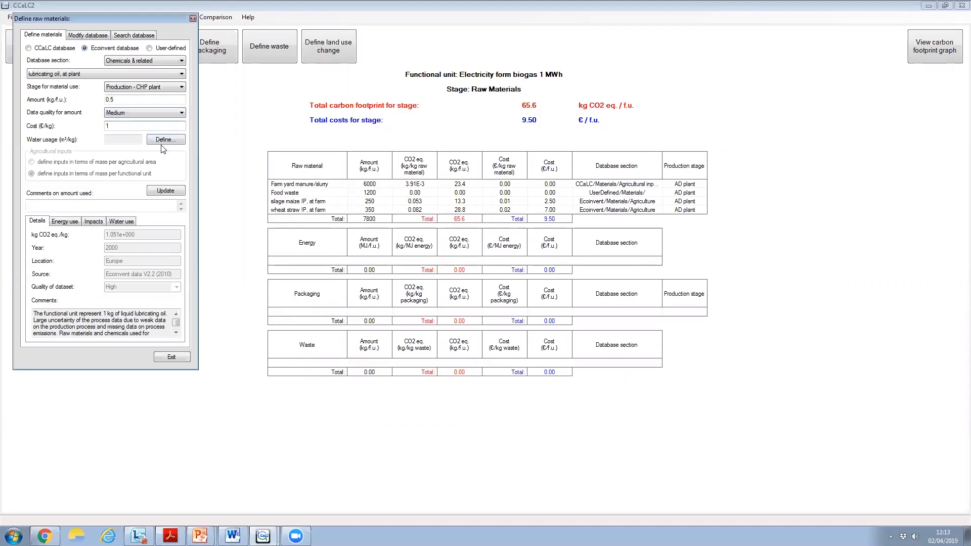
{"action": "left_click", "coordinate": [176, 194]}
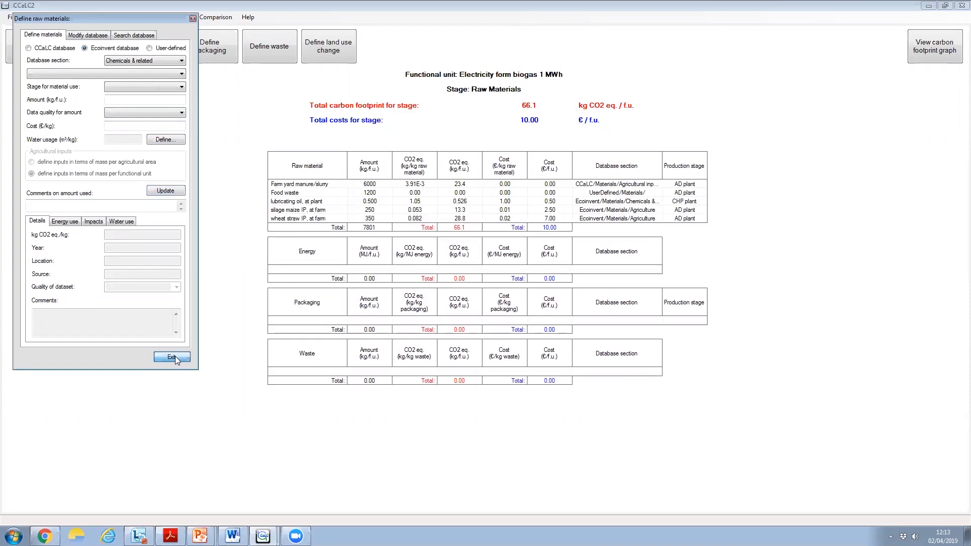
{"action": "left_click", "coordinate": [175, 356]}
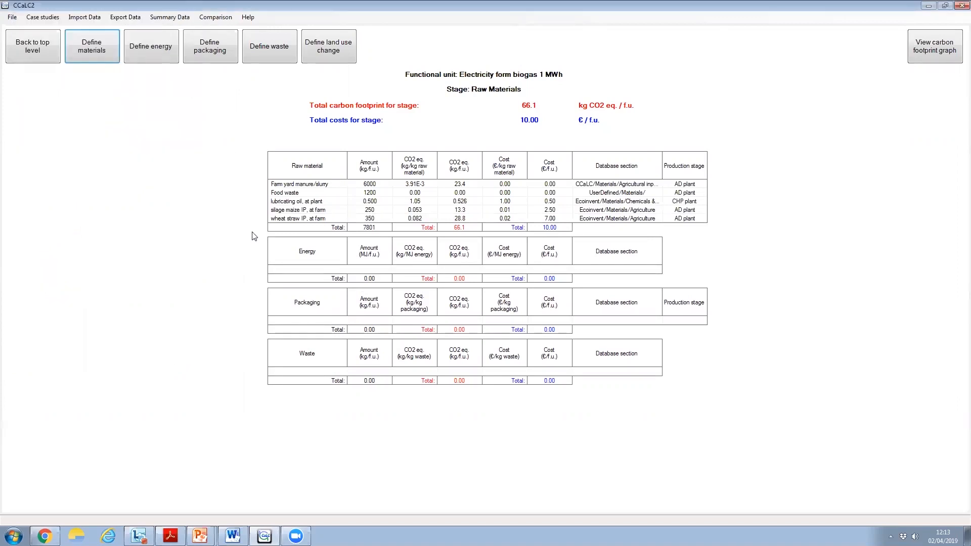
Start defining transport for Farm yard manure/slurry in the transport stage between Raw Materials and Production
{"action": "left_click", "coordinate": [23, 49]}
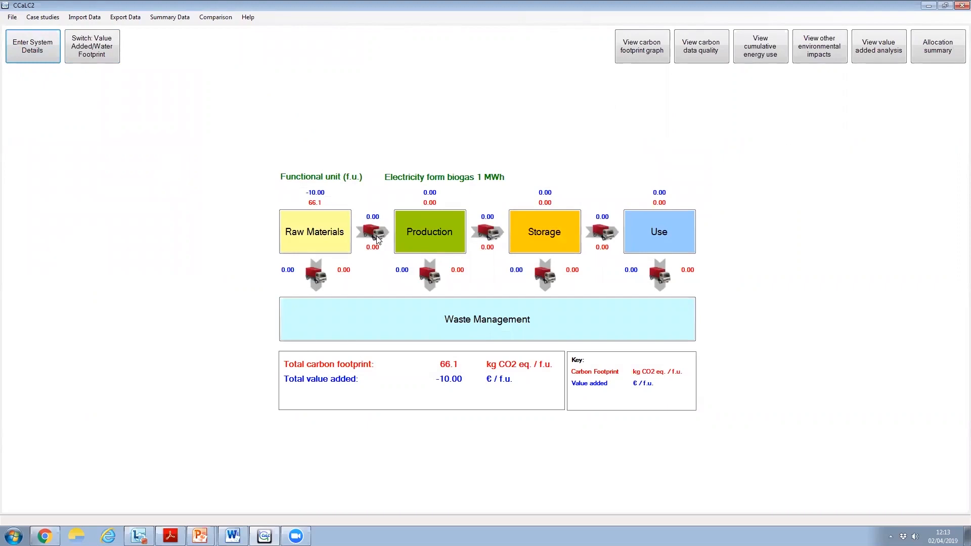
{"action": "left_click", "coordinate": [377, 238]}
{"action": "left_click", "coordinate": [23, 49]}
{"action": "left_click", "coordinate": [374, 236]}
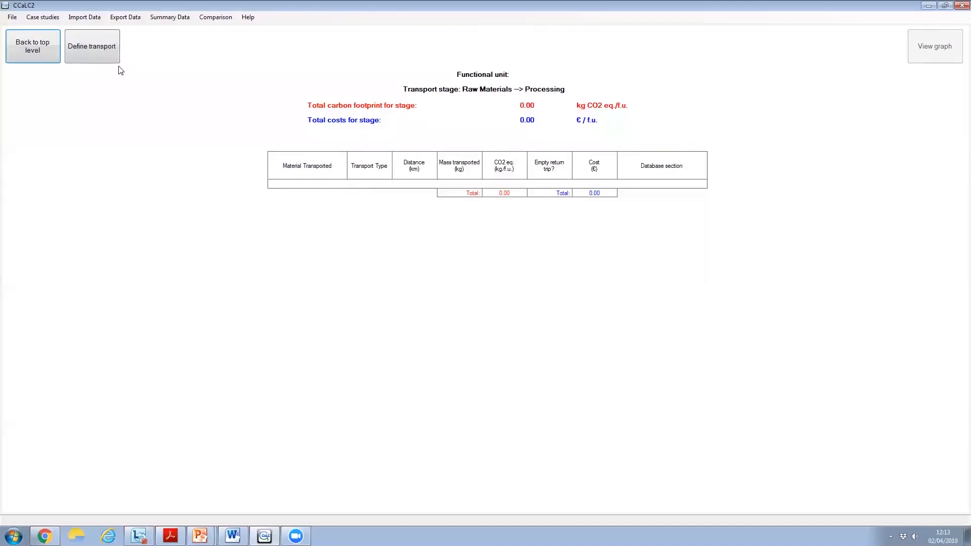
{"action": "left_click", "coordinate": [104, 55]}
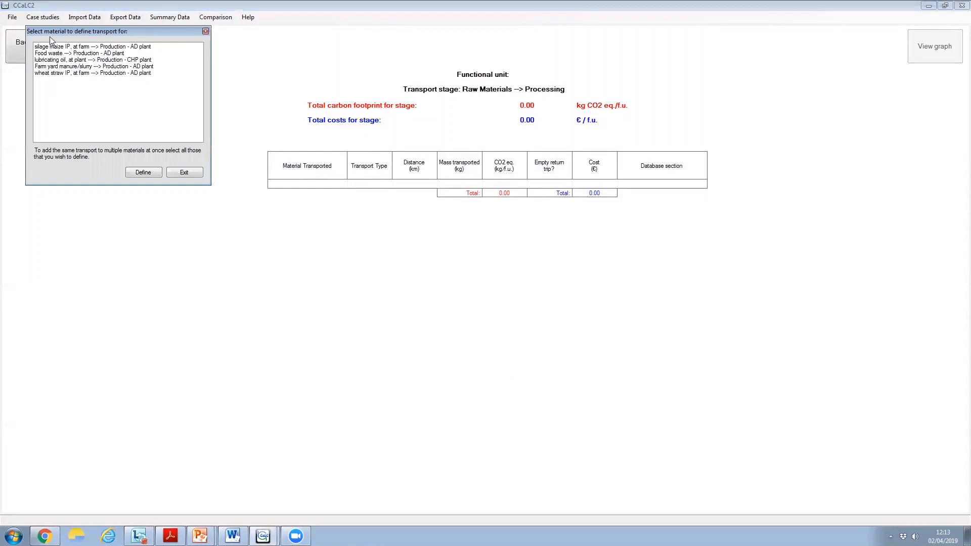
{"action": "left_click", "coordinate": [68, 67]}
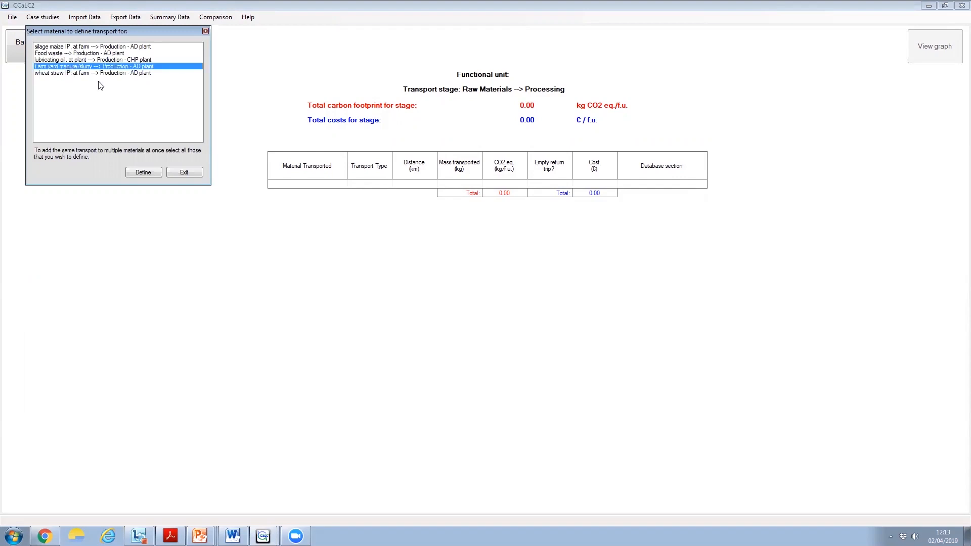
{"action": "left_click", "coordinate": [143, 173]}
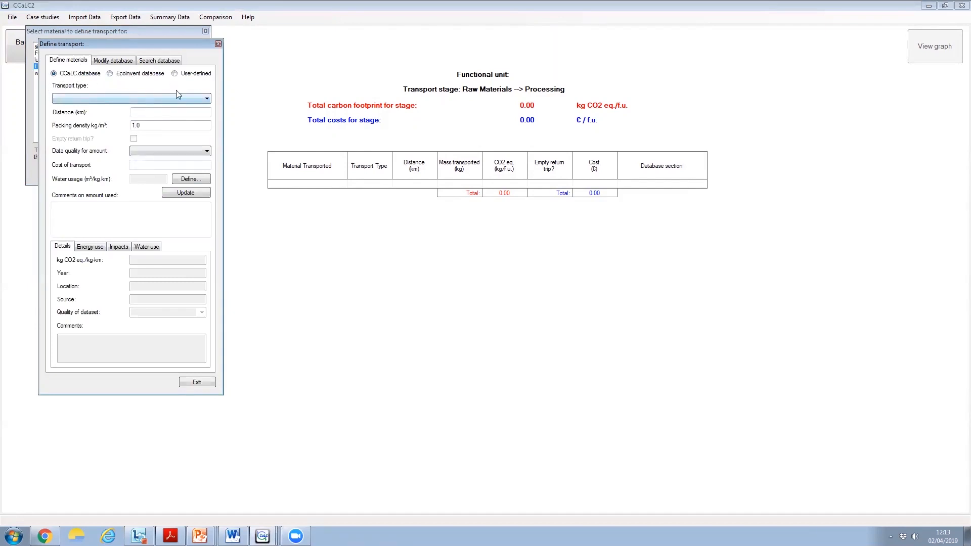
Choose the Ecoinvent transport type "transport, lorry 3.5-7.5t, EURO5" for the slurry
{"action": "left_click", "coordinate": [206, 99]}
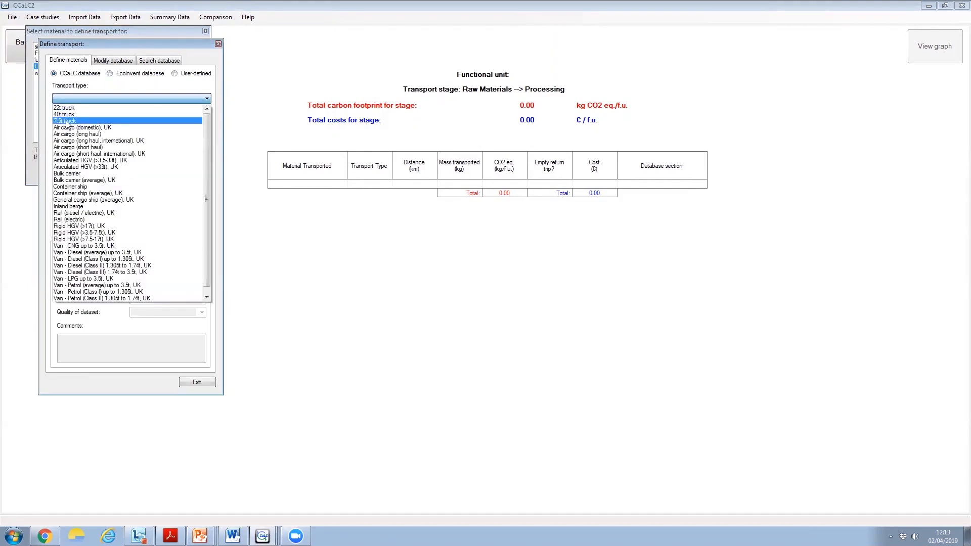
{"action": "left_click", "coordinate": [130, 78]}
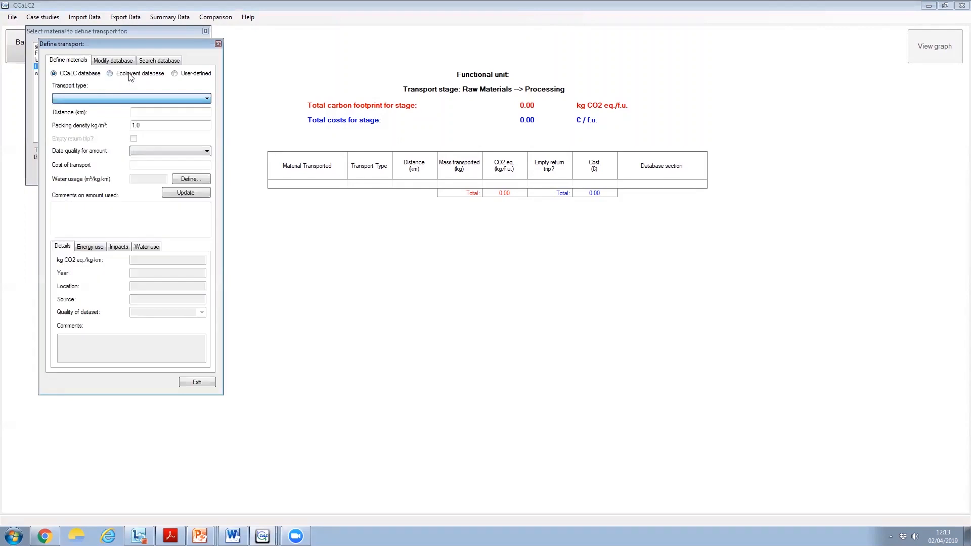
{"action": "left_click", "coordinate": [130, 76]}
{"action": "left_click", "coordinate": [207, 98]}
{"action": "left_click_drag", "start_coordinate": [205, 137], "coordinate": [204, 237]}
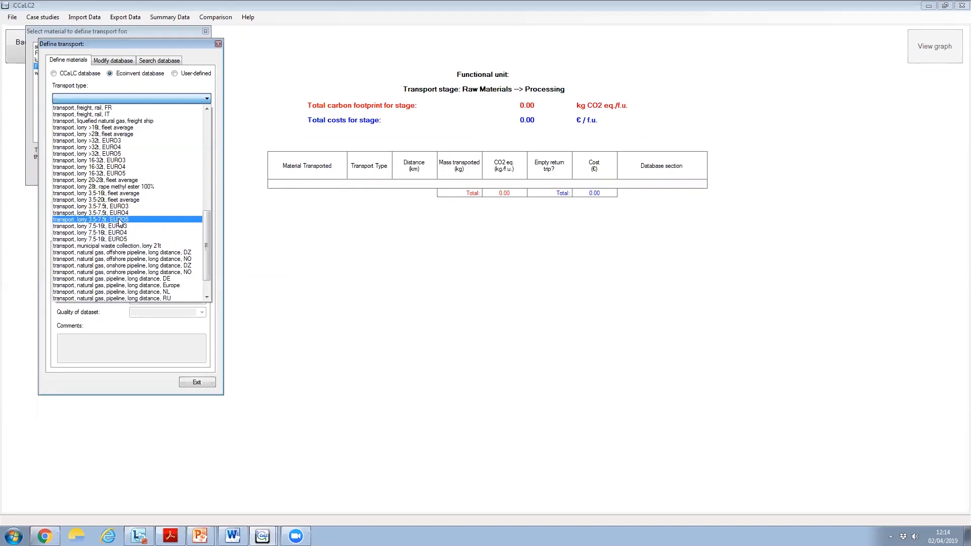
{"action": "left_click", "coordinate": [120, 221]}
Set the slurry transport distance to 5 km with High data quality and add it to the transport stage
{"action": "left_click", "coordinate": [159, 114]}
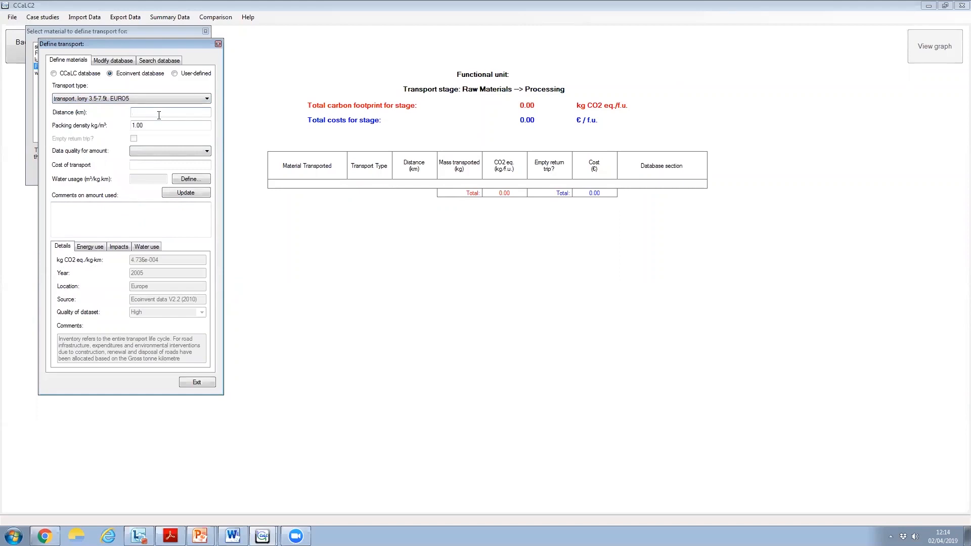
{"action": "type", "text": "5"}
{"action": "left_click", "coordinate": [154, 149]}
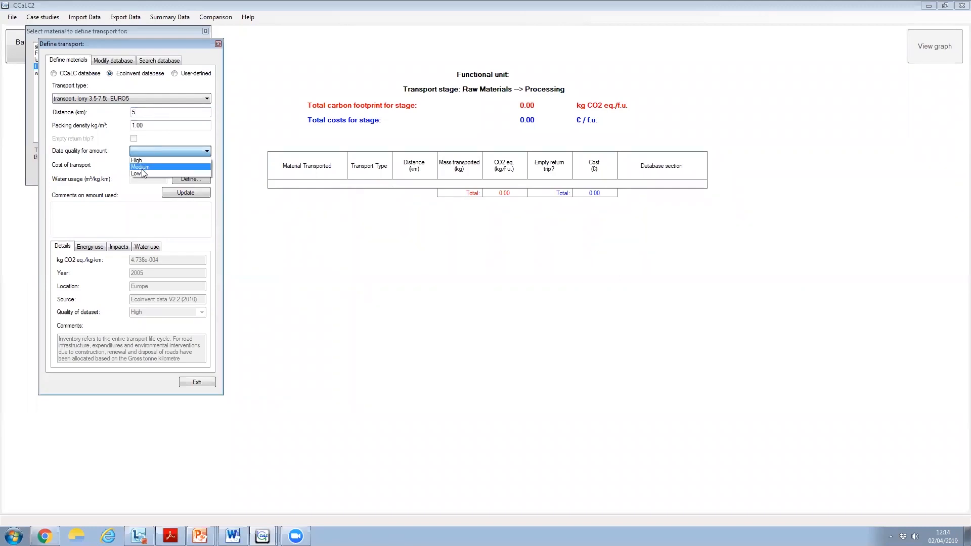
{"action": "left_click", "coordinate": [139, 160]}
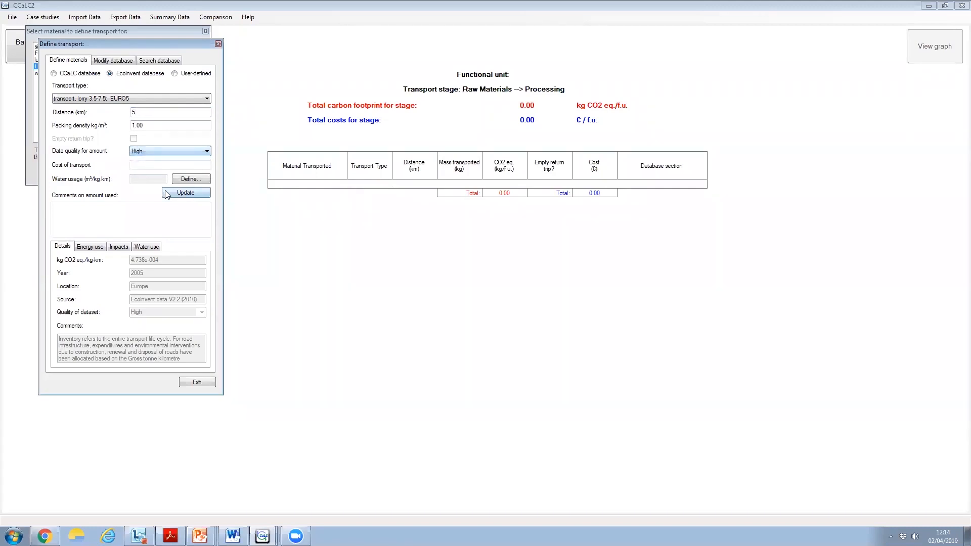
{"action": "left_click", "coordinate": [184, 193]}
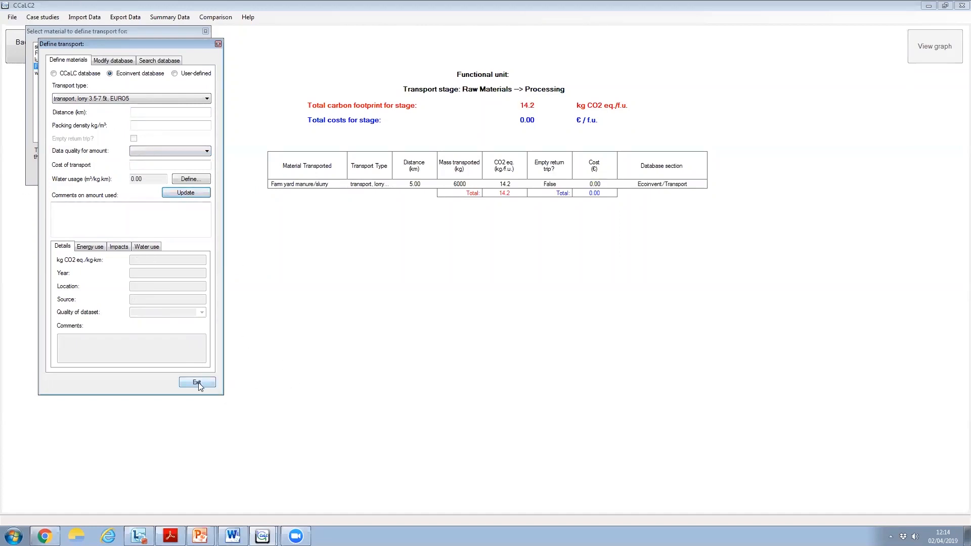
{"action": "left_click", "coordinate": [197, 383]}
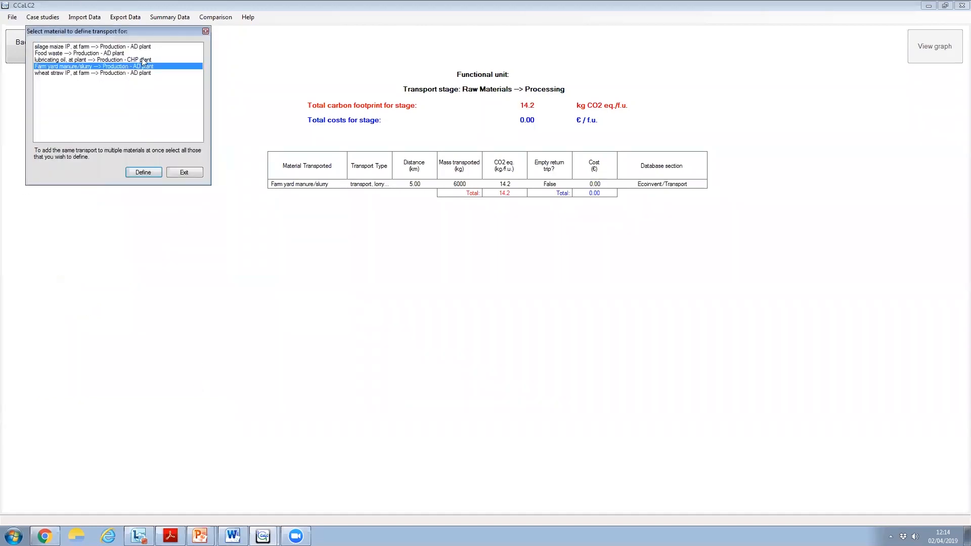
Start defining one shared transport for silage maize, food waste, lubricating oil and wheat straw, leaving out the farm yard manure/slurry
{"action": "left_click", "coordinate": [53, 47]}
{"action": "left_click", "coordinate": [95, 67]}
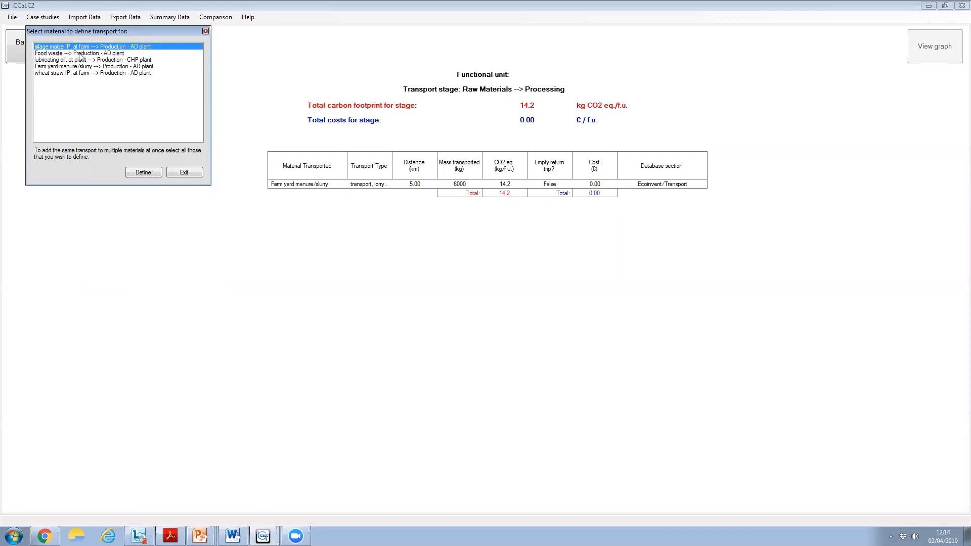
{"action": "left_click", "coordinate": [85, 53], "text": "ctrl"}
{"action": "left_click", "coordinate": [77, 60], "text": "ctrl"}
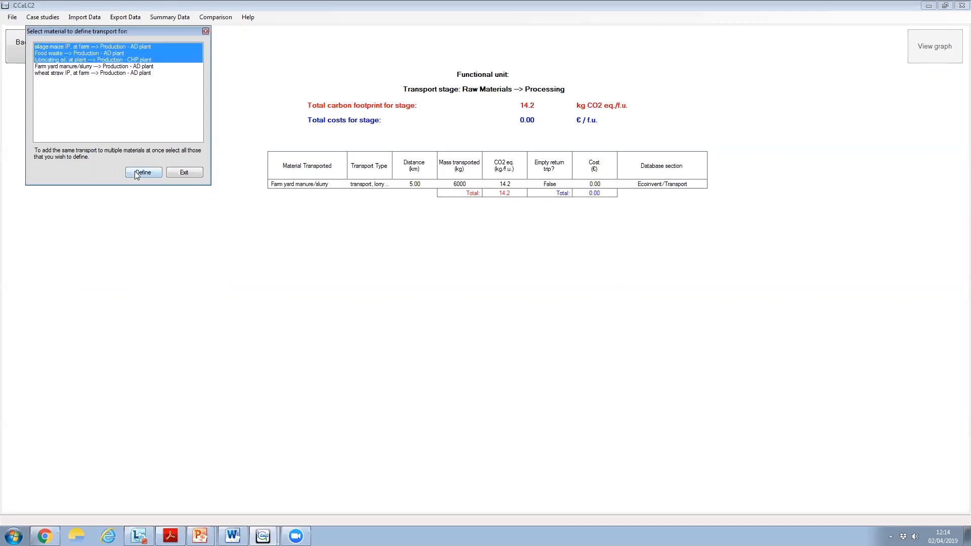
{"action": "left_click", "coordinate": [81, 74], "text": "ctrl"}
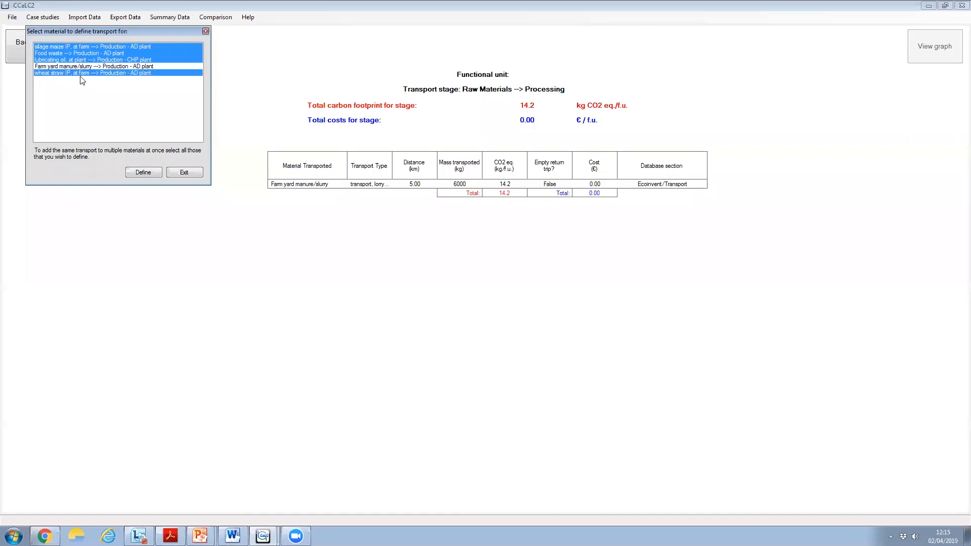
{"action": "left_click", "coordinate": [143, 172]}
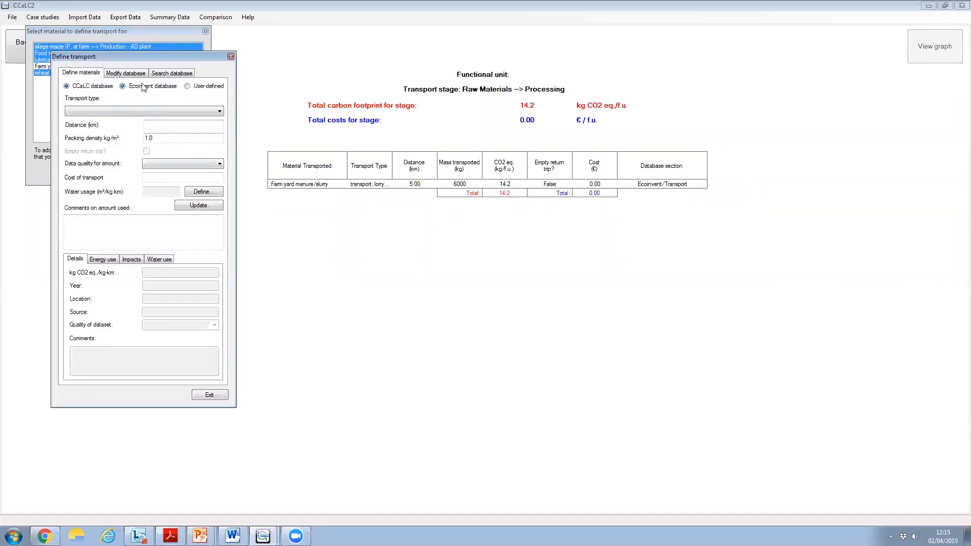
Set the shared transport to a CCaLC 22t truck over 15 km with Medium data quality and add it for the selected materials
{"action": "left_click", "coordinate": [188, 109]}
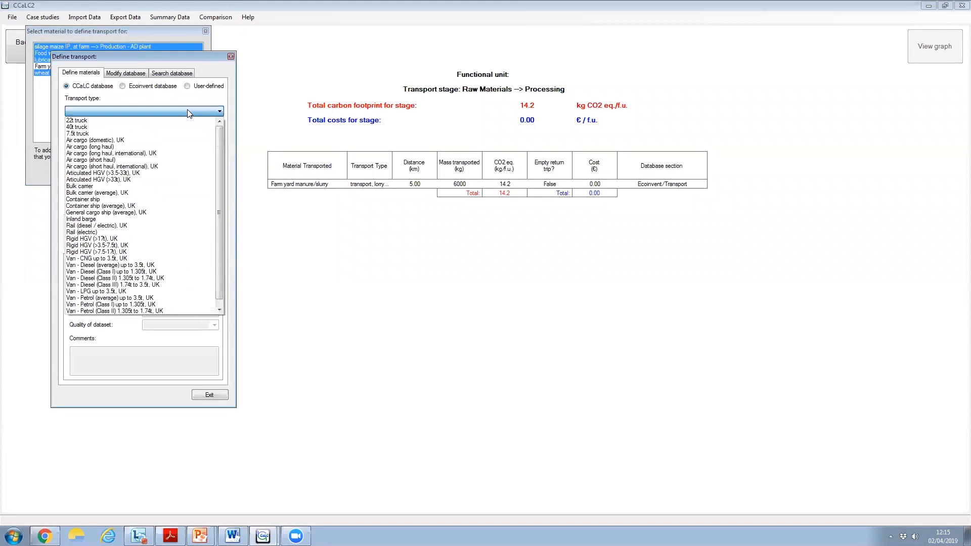
{"action": "left_click", "coordinate": [185, 120]}
{"action": "left_click", "coordinate": [187, 125]}
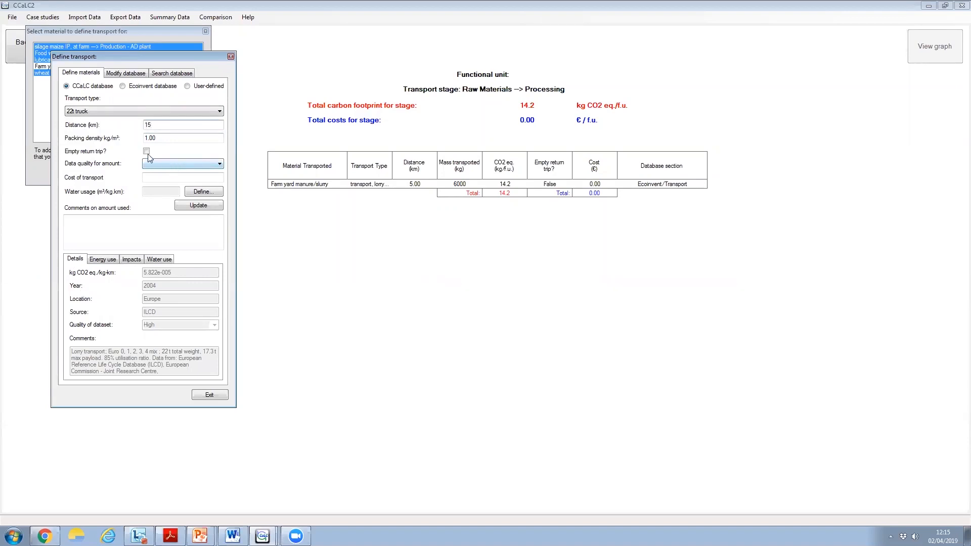
{"action": "left_click", "coordinate": [152, 165]}
{"action": "left_click", "coordinate": [152, 180]}
{"action": "left_click", "coordinate": [198, 206]}
{"action": "left_click", "coordinate": [217, 396]}
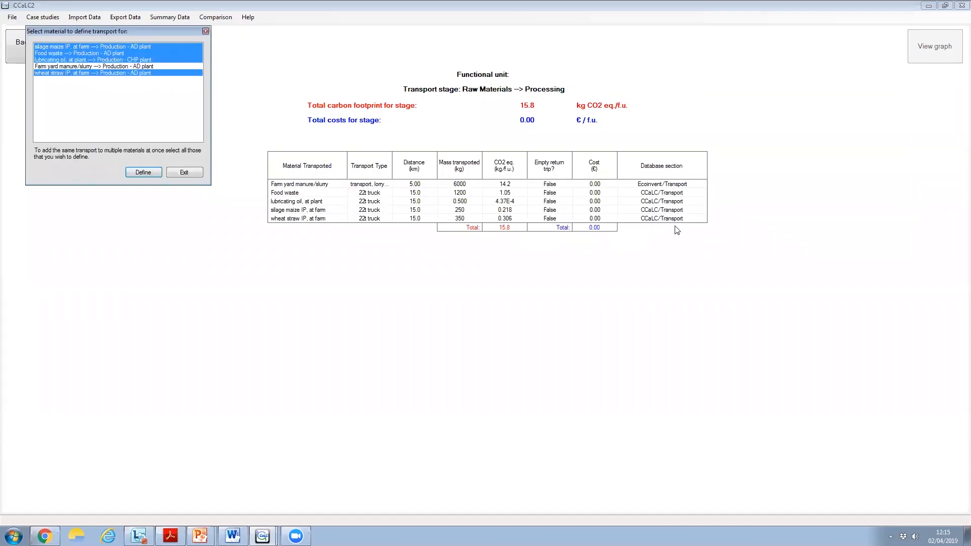
{"action": "left_click", "coordinate": [183, 174]}
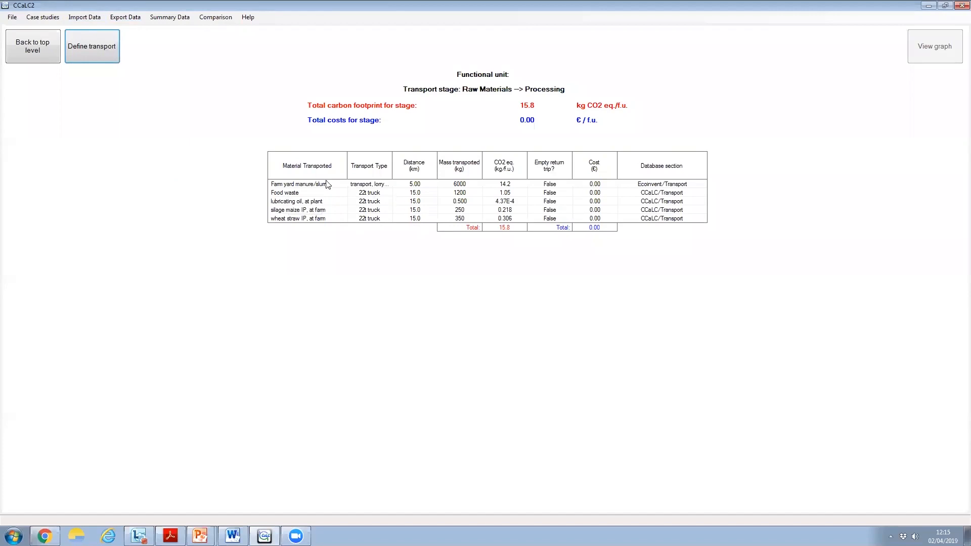
Change the food waste transport distance to 100 km, keeping the 22t truck
{"action": "left_click", "coordinate": [286, 195]}
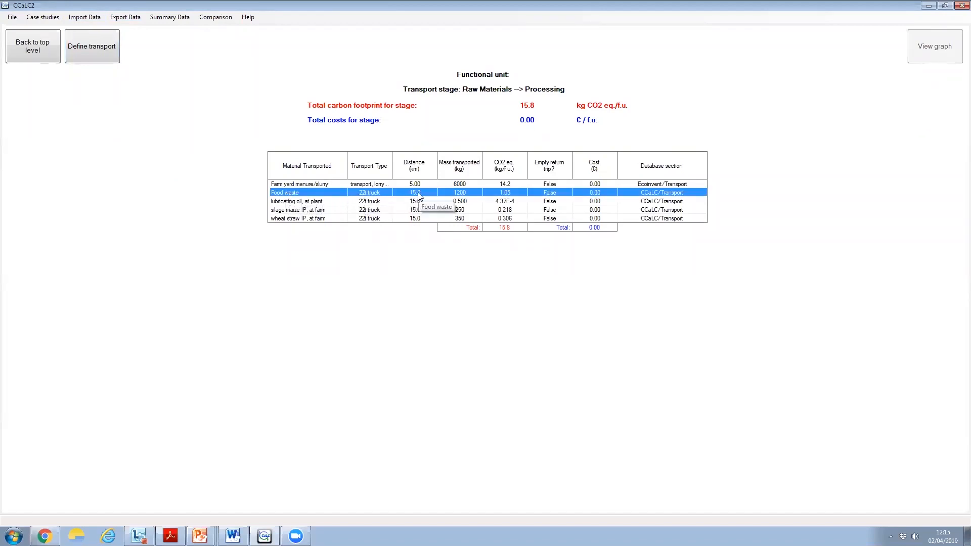
{"action": "double_click", "coordinate": [367, 196]}
{"action": "left_click_drag", "start_coordinate": [181, 137], "coordinate": [137, 139]}
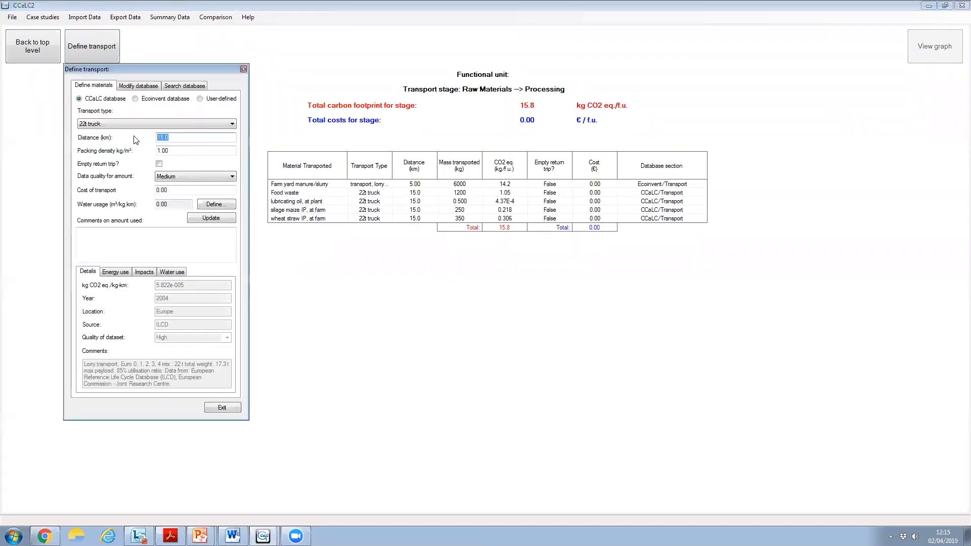
{"action": "type", "text": "100"}
{"action": "left_click", "coordinate": [168, 125]}
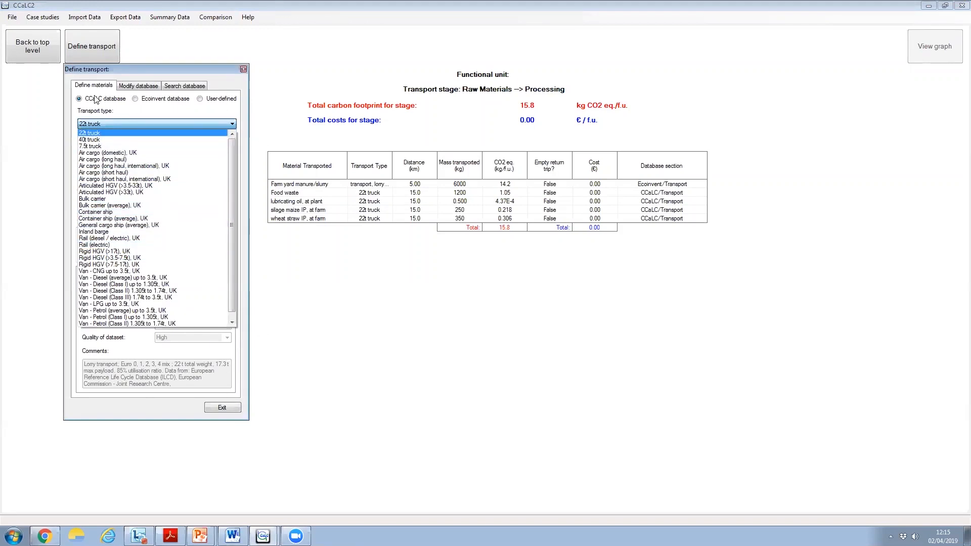
{"action": "left_click", "coordinate": [126, 83]}
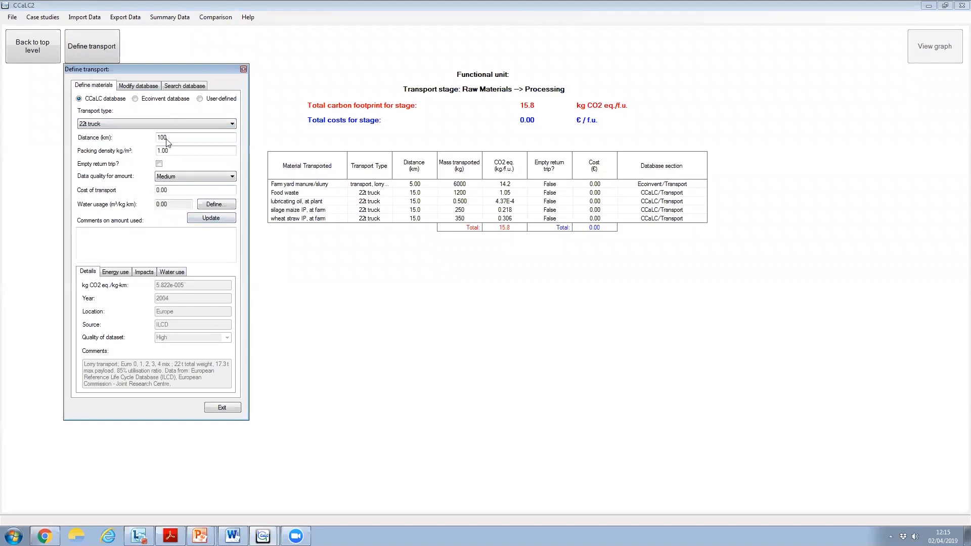
{"action": "left_click", "coordinate": [212, 218]}
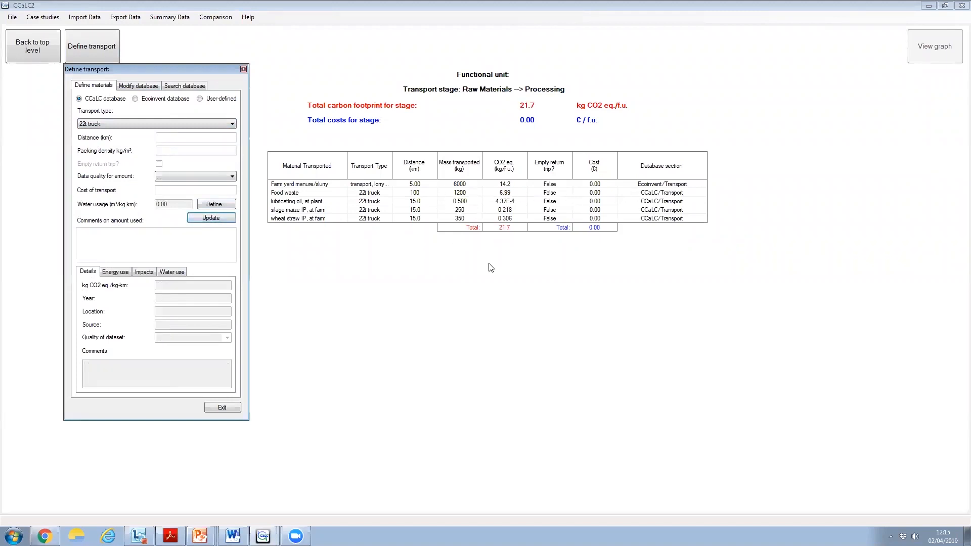
{"action": "left_click", "coordinate": [219, 407]}
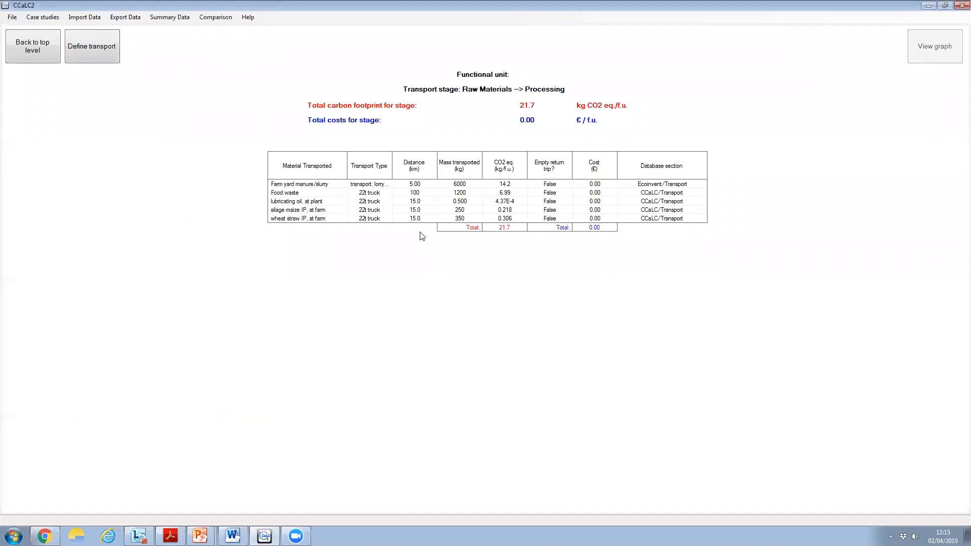
Return to the system overview and open the output definition of the AD plant stage within Production
{"action": "left_click", "coordinate": [35, 52]}
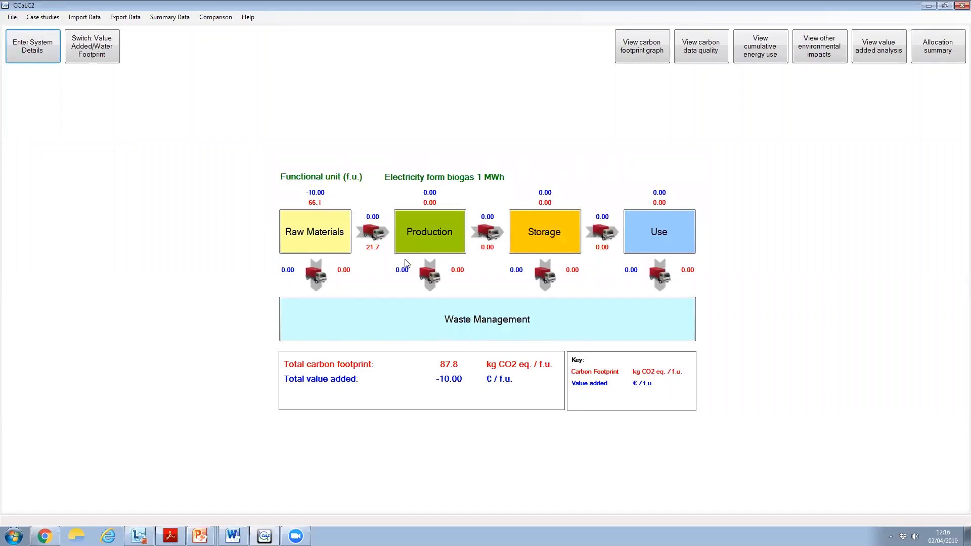
{"action": "left_click", "coordinate": [433, 234]}
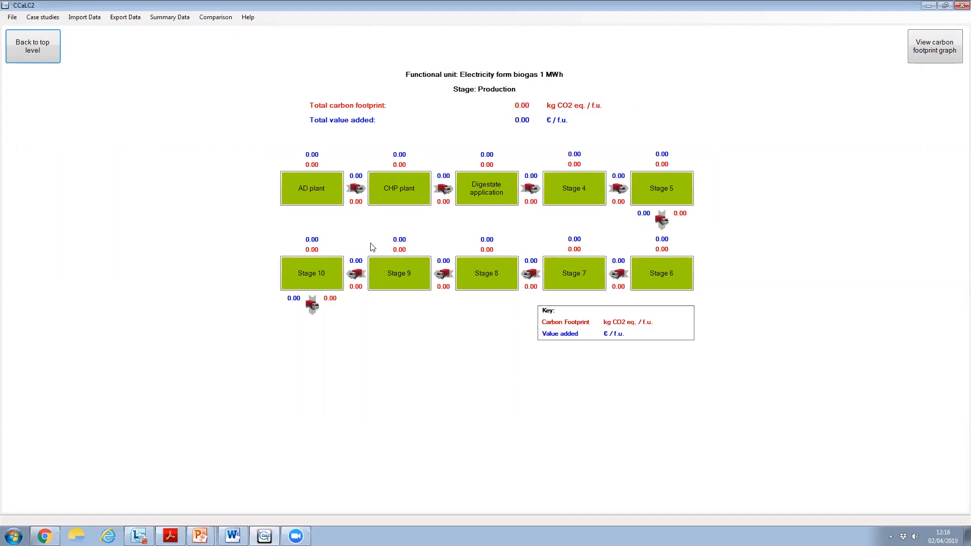
{"action": "left_click", "coordinate": [309, 190]}
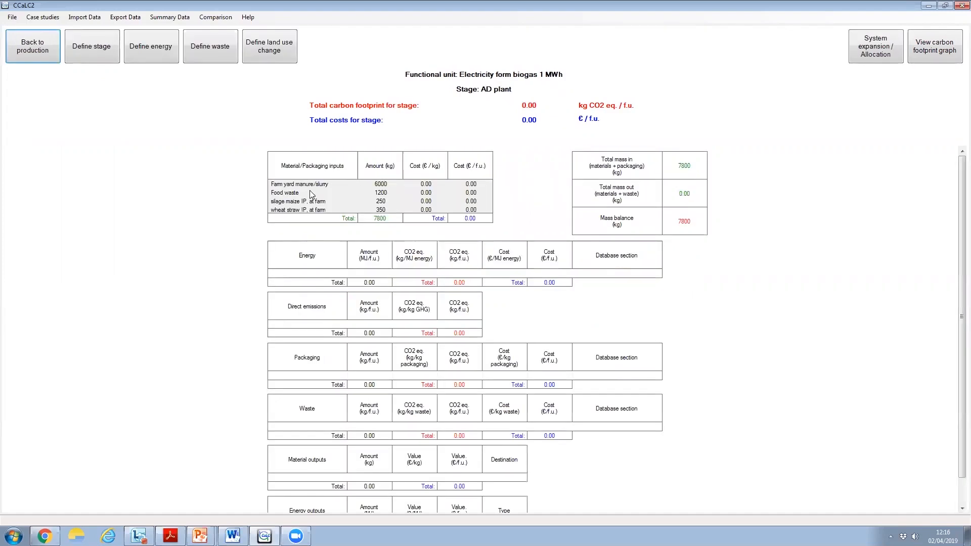
{"action": "left_click", "coordinate": [93, 53]}
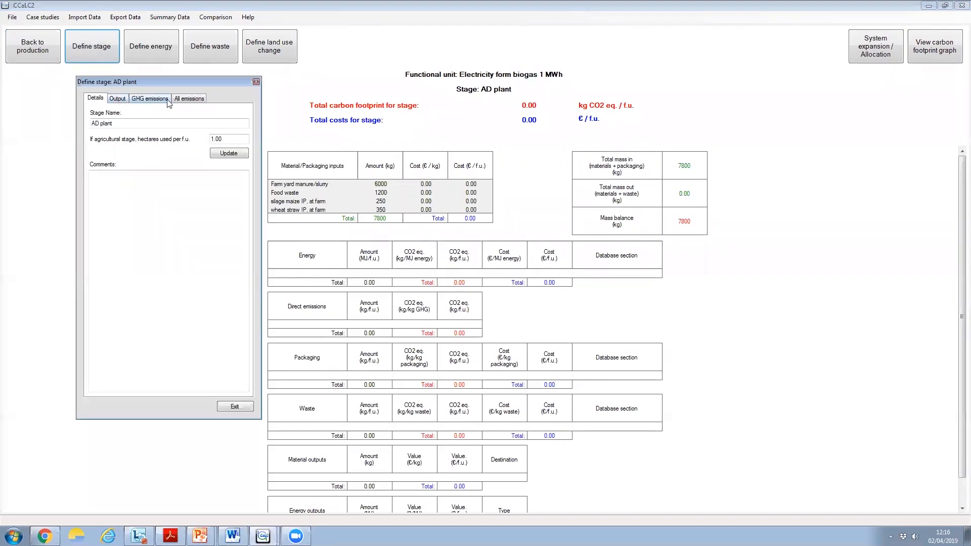
{"action": "left_click", "coordinate": [120, 99]}
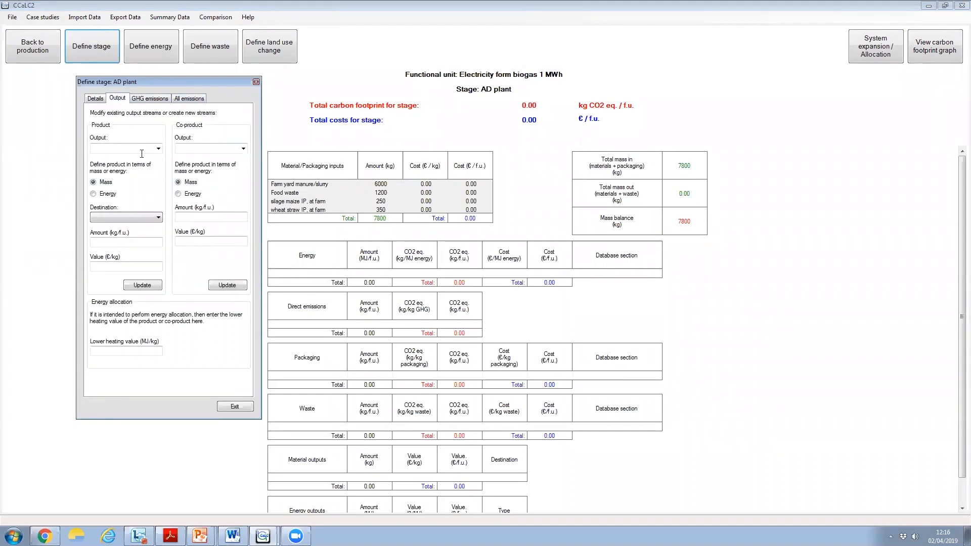
Add Biogas as an AD plant mass output of 600 kg/f.u. with the CHP plant as its destination
{"action": "left_click", "coordinate": [110, 148]}
{"action": "left_click", "coordinate": [151, 218]}
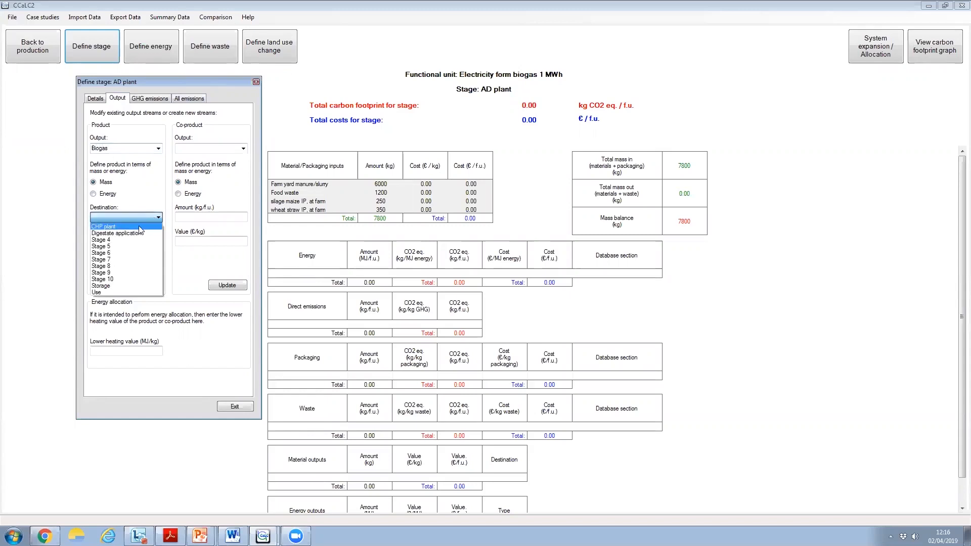
{"action": "left_click", "coordinate": [134, 228]}
{"action": "left_click", "coordinate": [116, 242]}
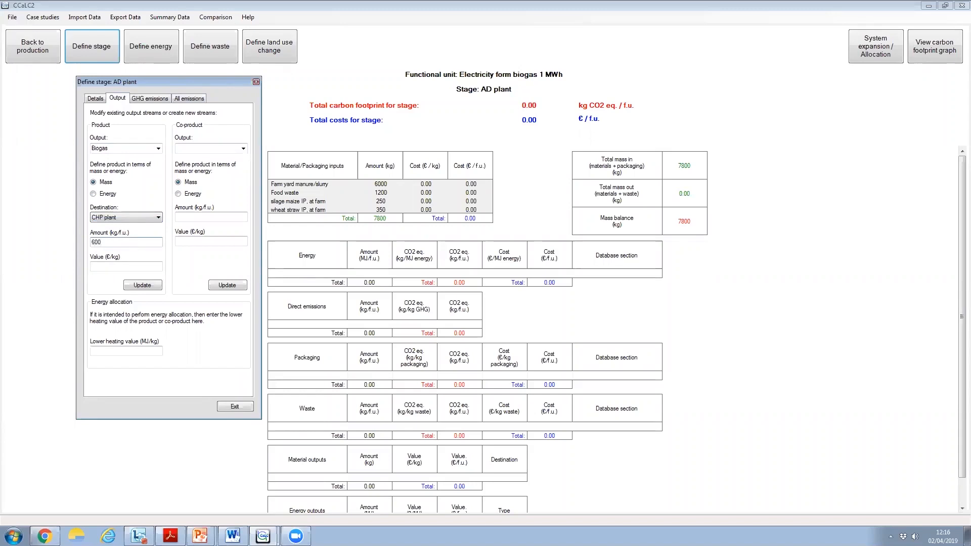
{"action": "left_click", "coordinate": [142, 285]}
{"action": "left_click", "coordinate": [142, 286]}
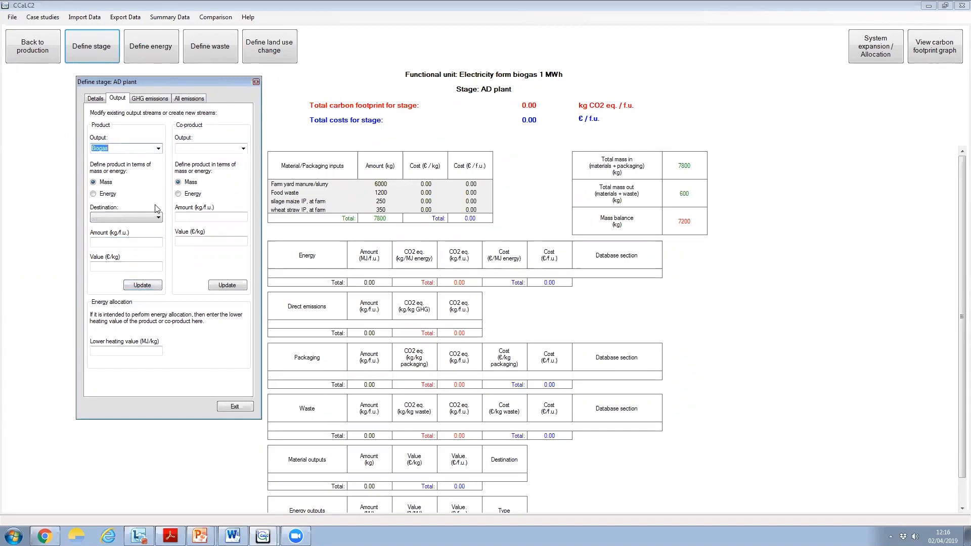
Add digestate as an AD plant mass output of 3300 kg/f.u. going to Digestate application
{"action": "type", "text": "digestate"}
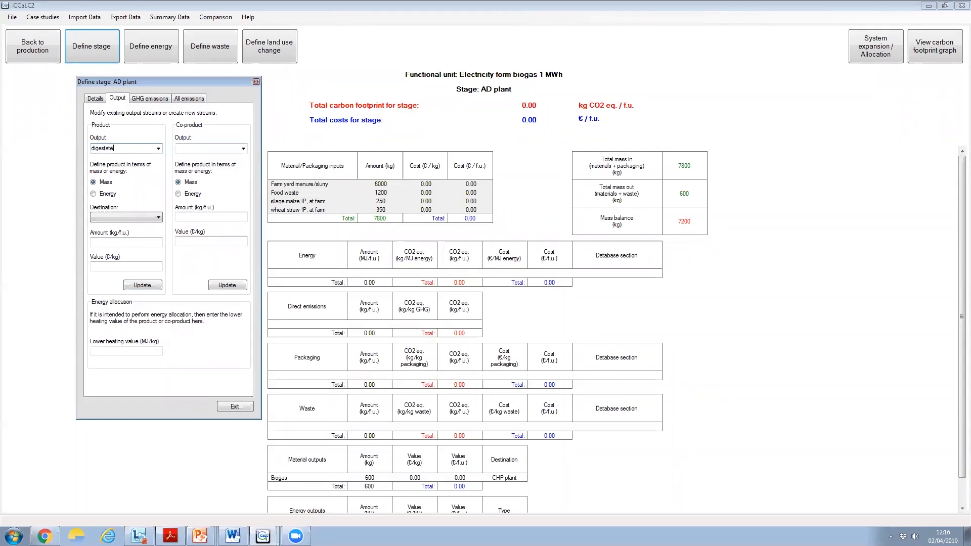
{"action": "left_click", "coordinate": [153, 217]}
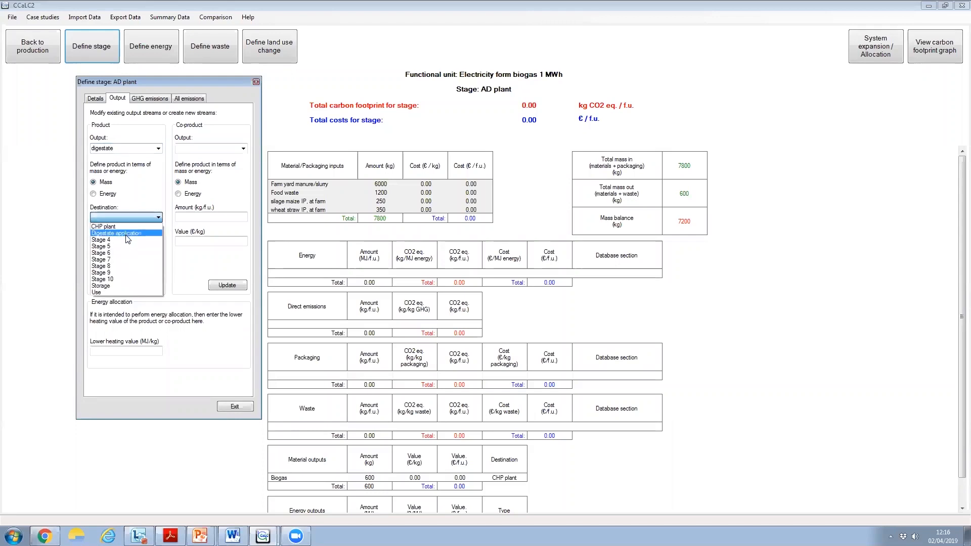
{"action": "left_click", "coordinate": [127, 236]}
{"action": "left_click", "coordinate": [113, 245]}
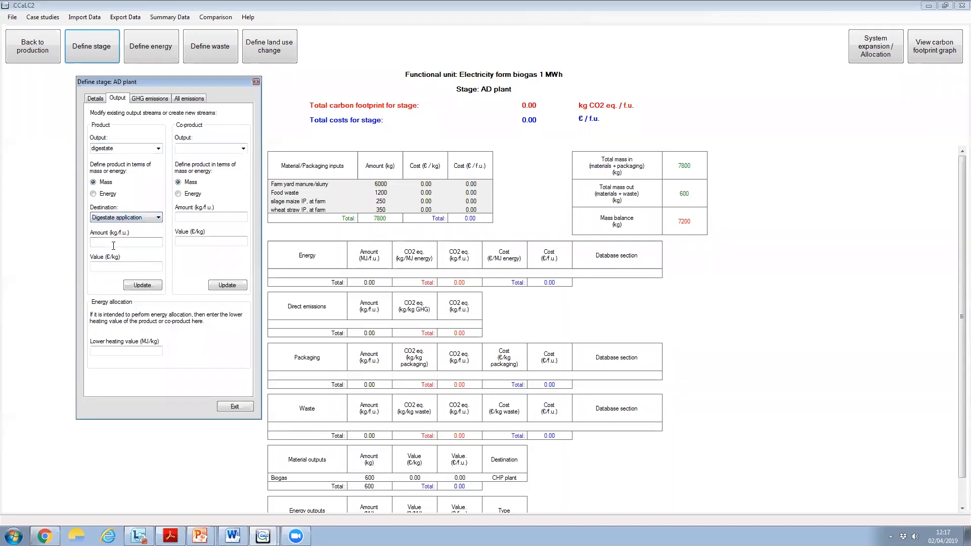
{"action": "type", "text": "3300"}
{"action": "left_click", "coordinate": [141, 285]}
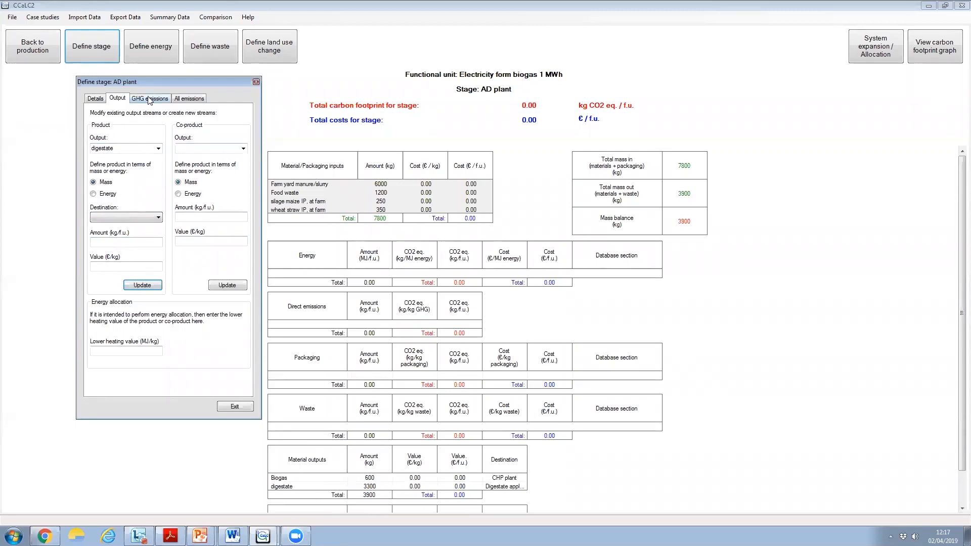
Add a direct emission of ammonia to air from the AD plant, 0.9 kg/f.u. with Medium data quality
{"action": "left_click", "coordinate": [182, 99]}
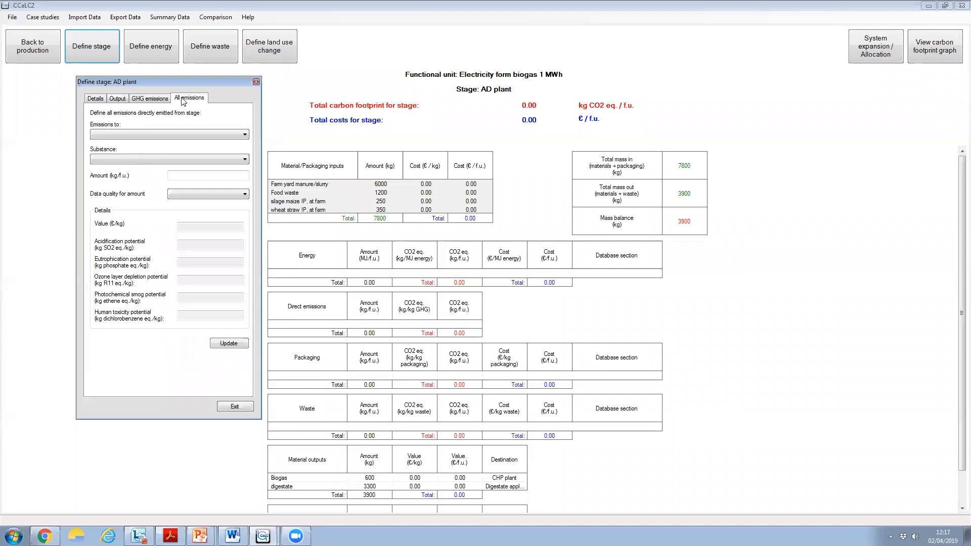
{"action": "left_click", "coordinate": [246, 134]}
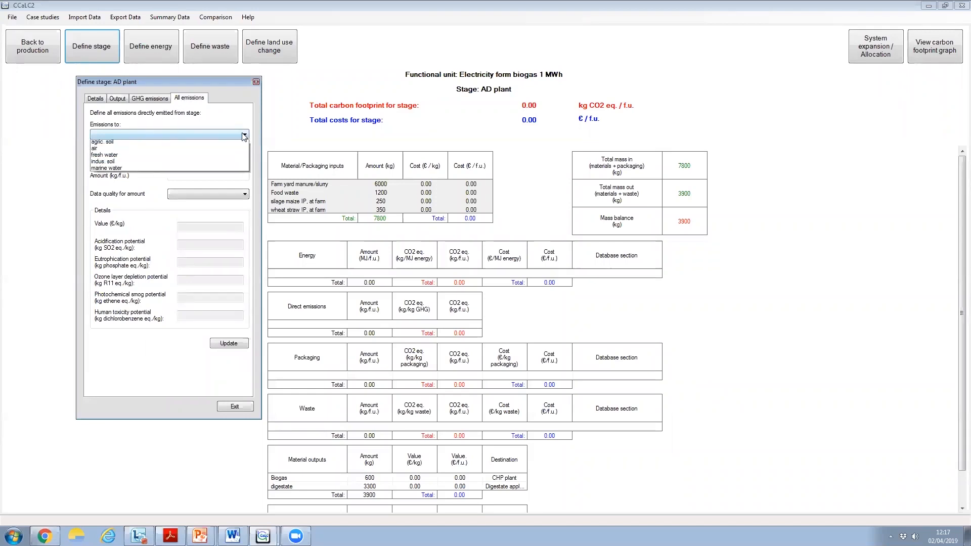
{"action": "left_click", "coordinate": [116, 151]}
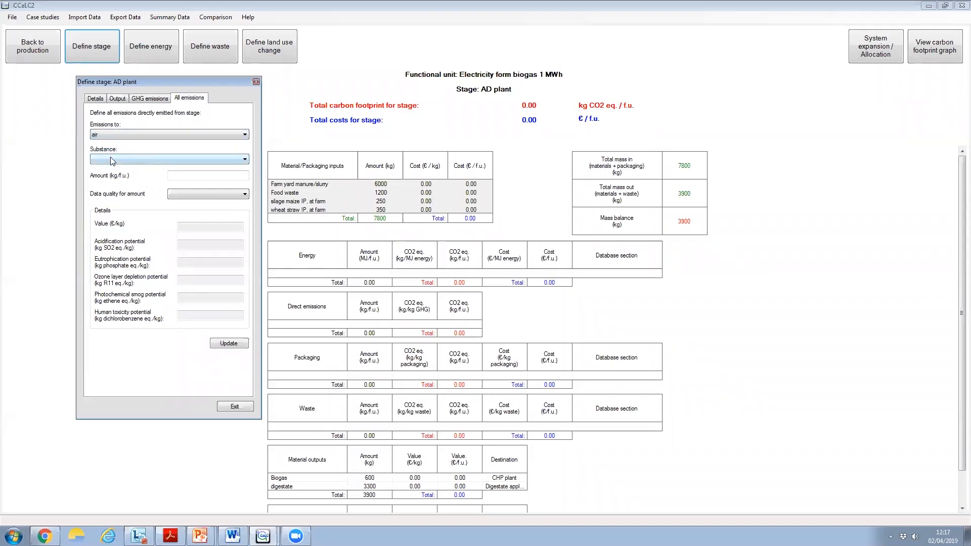
{"action": "left_click", "coordinate": [111, 159]}
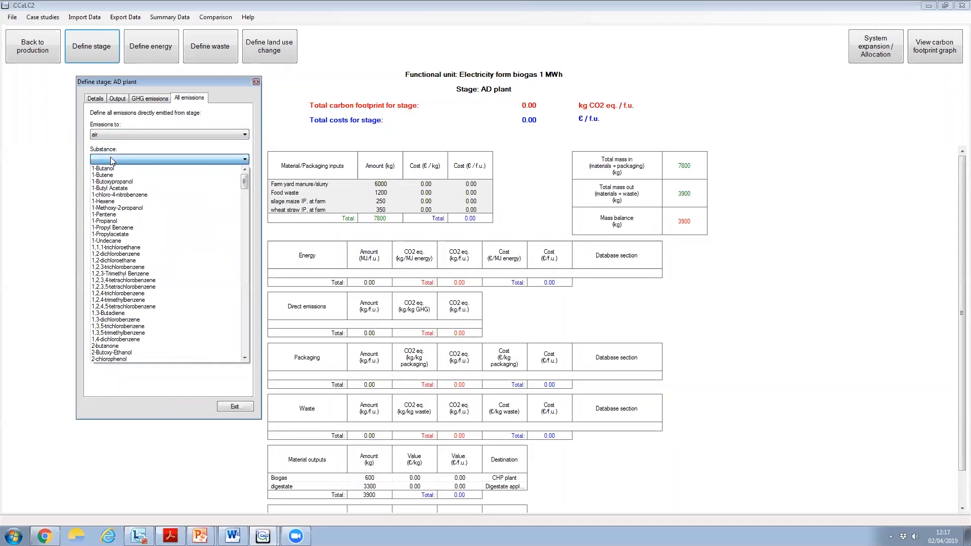
{"action": "key", "text": "b"}
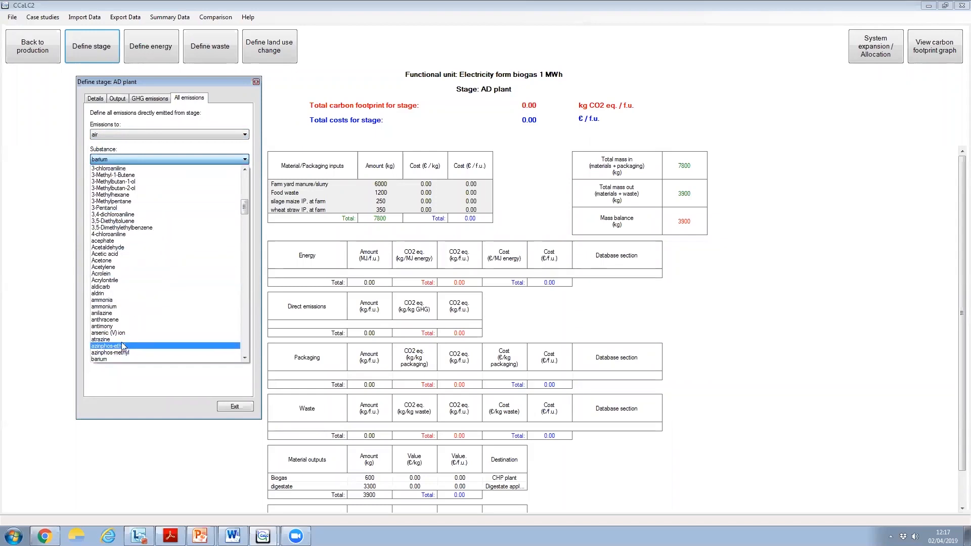
{"action": "left_click", "coordinate": [104, 299]}
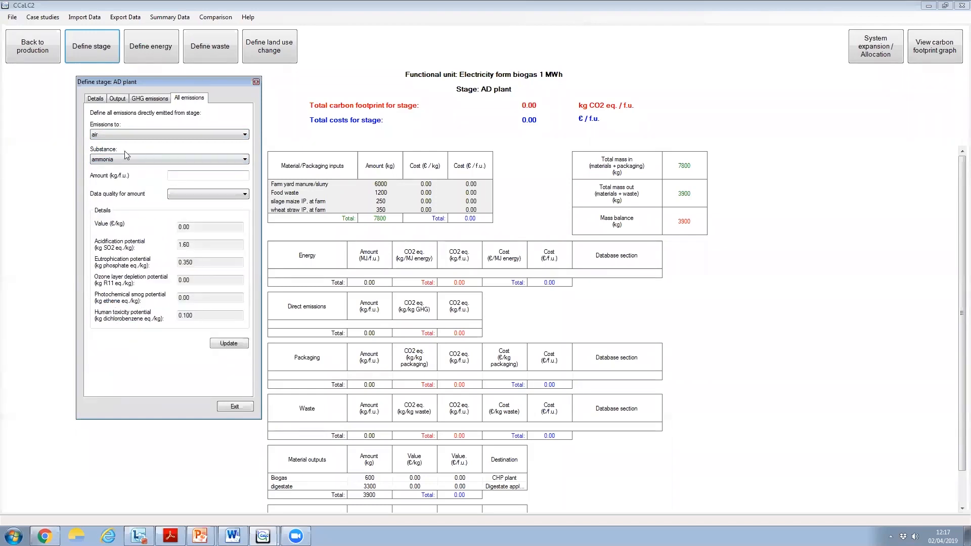
{"action": "left_click", "coordinate": [181, 174]}
{"action": "left_click", "coordinate": [184, 197]}
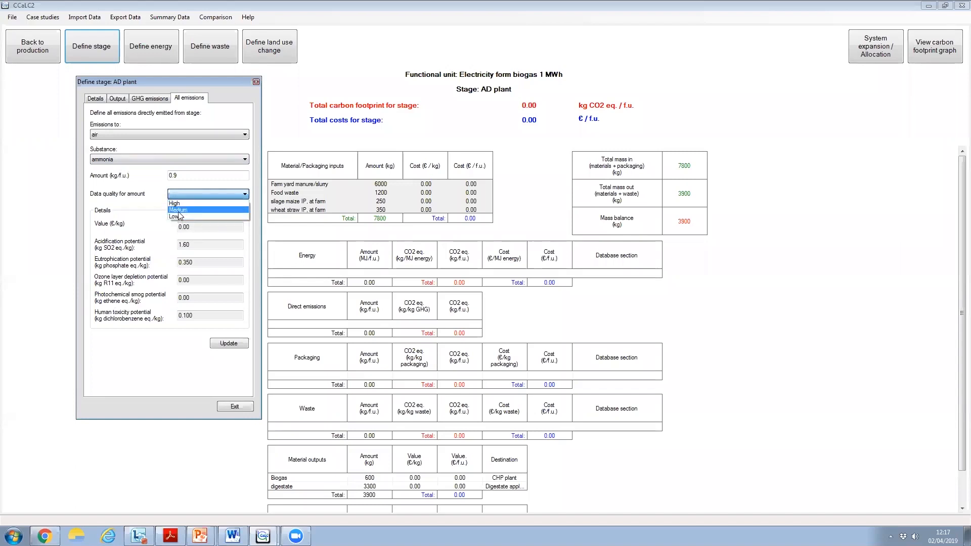
{"action": "left_click", "coordinate": [179, 210]}
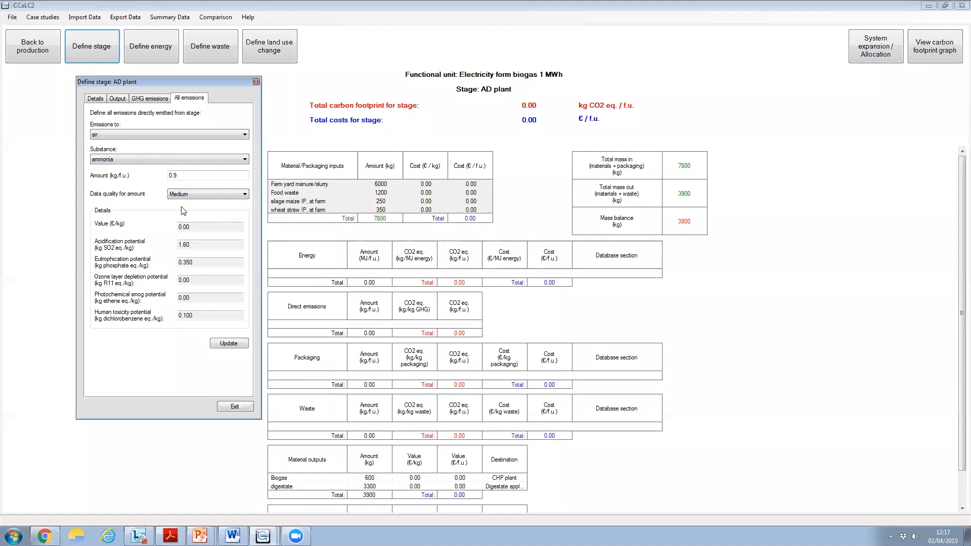
{"action": "left_click", "coordinate": [229, 344]}
Add a direct emission of hydrogen sulfide to air from the AD plant, 0.03 kg/f.u. with High data quality
{"action": "left_click", "coordinate": [222, 133]}
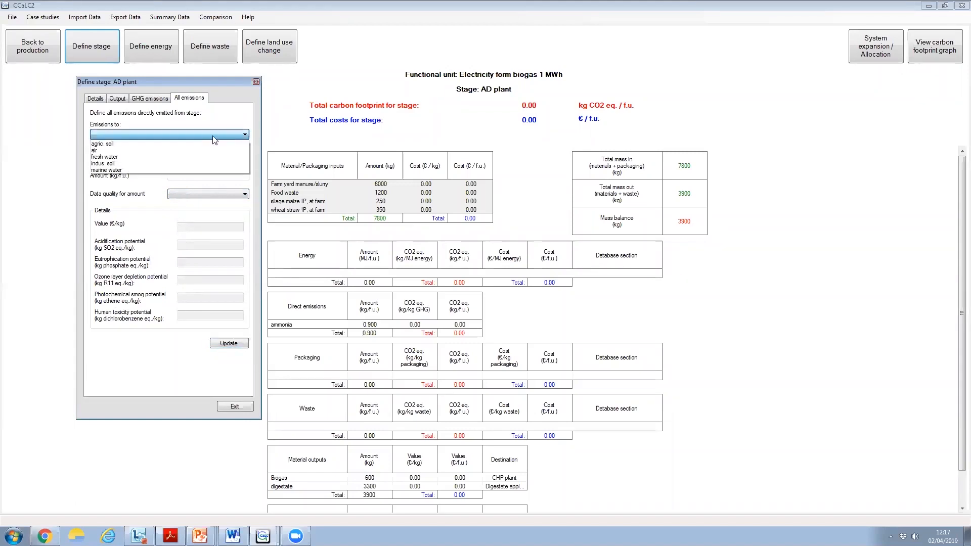
{"action": "left_click", "coordinate": [136, 150]}
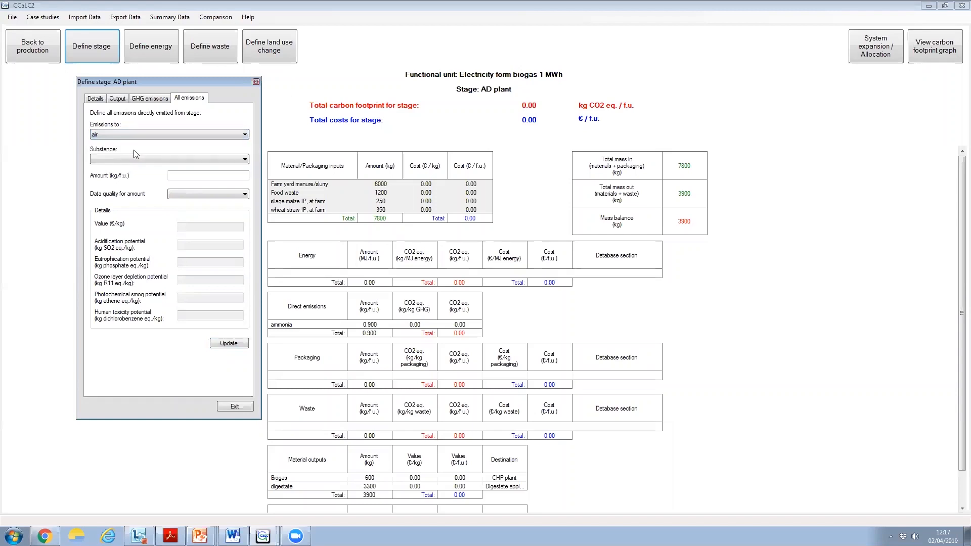
{"action": "left_click", "coordinate": [244, 160]}
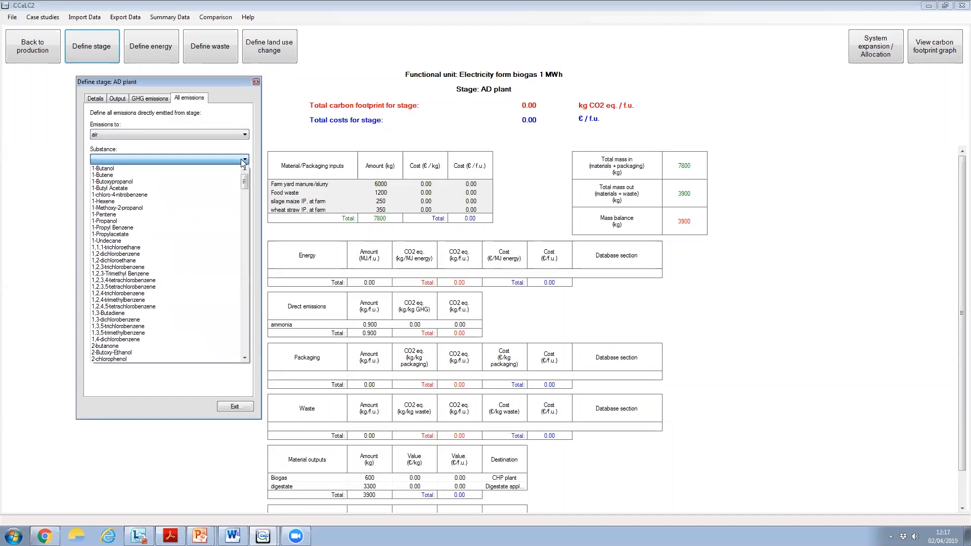
{"action": "key", "text": "i"}
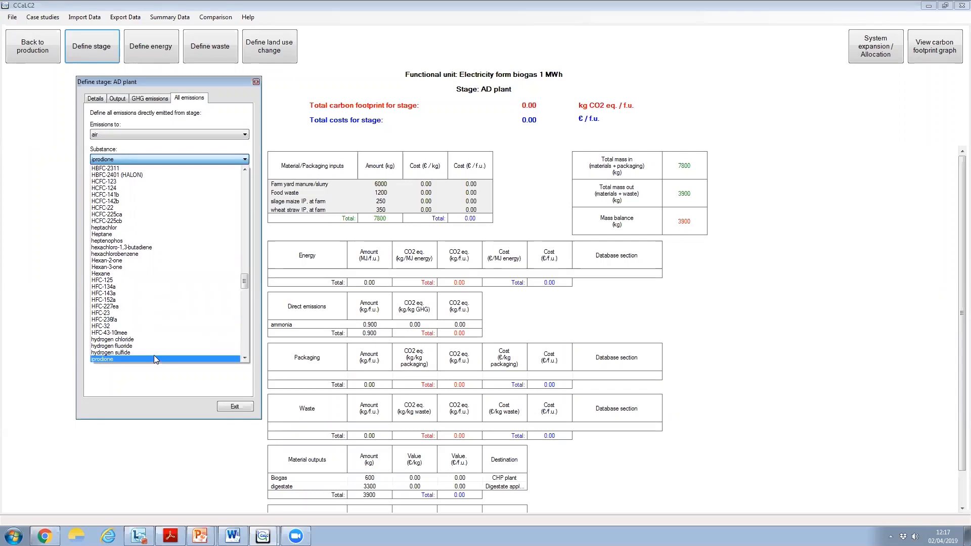
{"action": "left_click", "coordinate": [244, 358]}
{"action": "left_click", "coordinate": [244, 358]}
{"action": "left_click", "coordinate": [245, 358]}
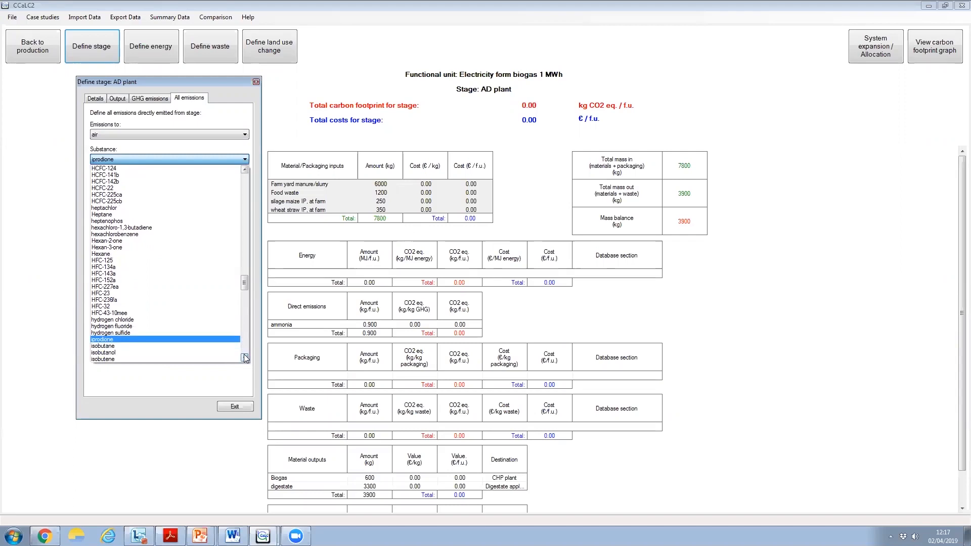
{"action": "left_click", "coordinate": [135, 332]}
{"action": "left_click", "coordinate": [198, 174]}
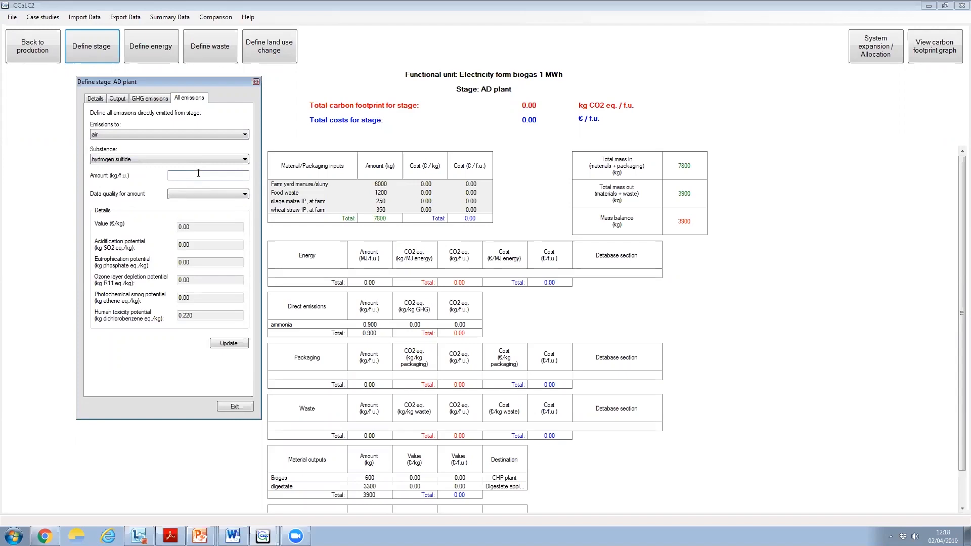
{"action": "type", "text": "0.03"}
{"action": "left_click", "coordinate": [192, 193]}
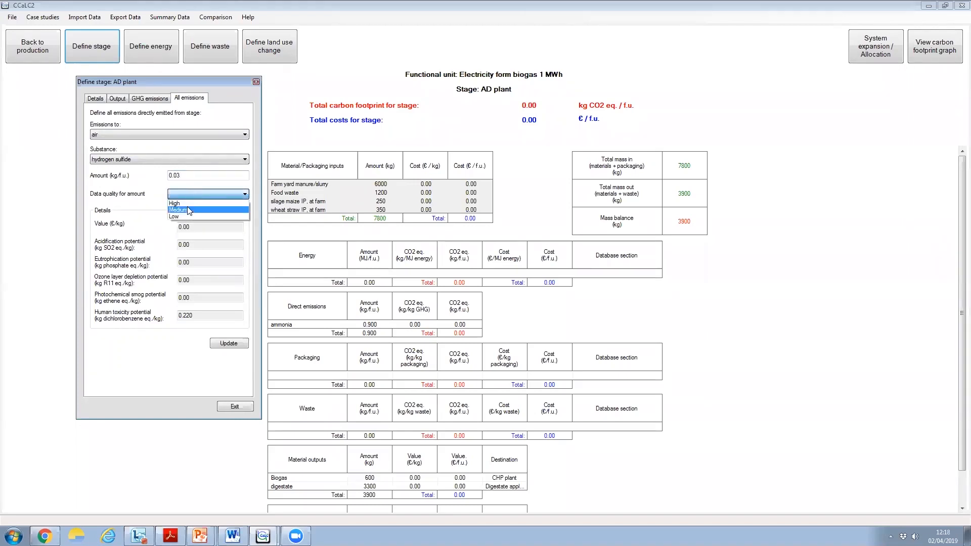
{"action": "left_click", "coordinate": [187, 203]}
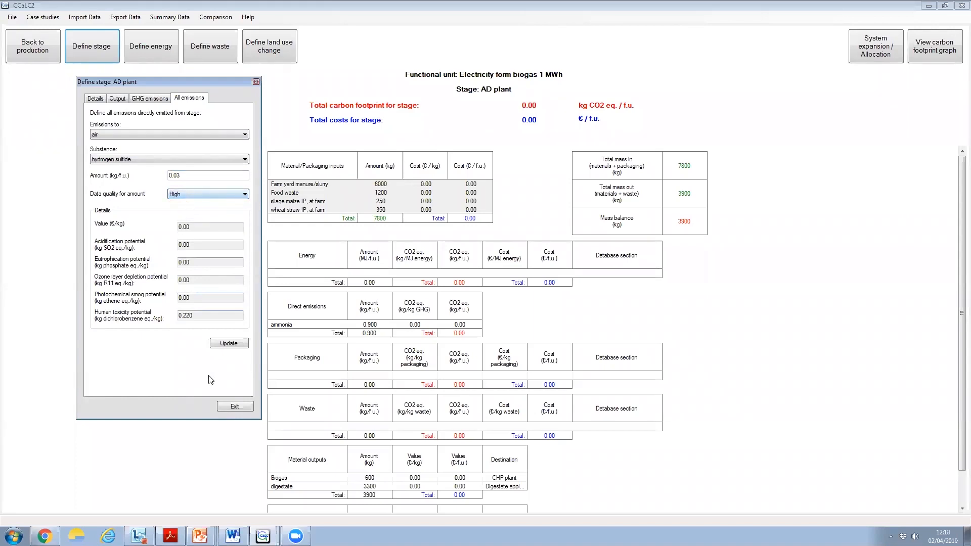
{"action": "left_click", "coordinate": [241, 348]}
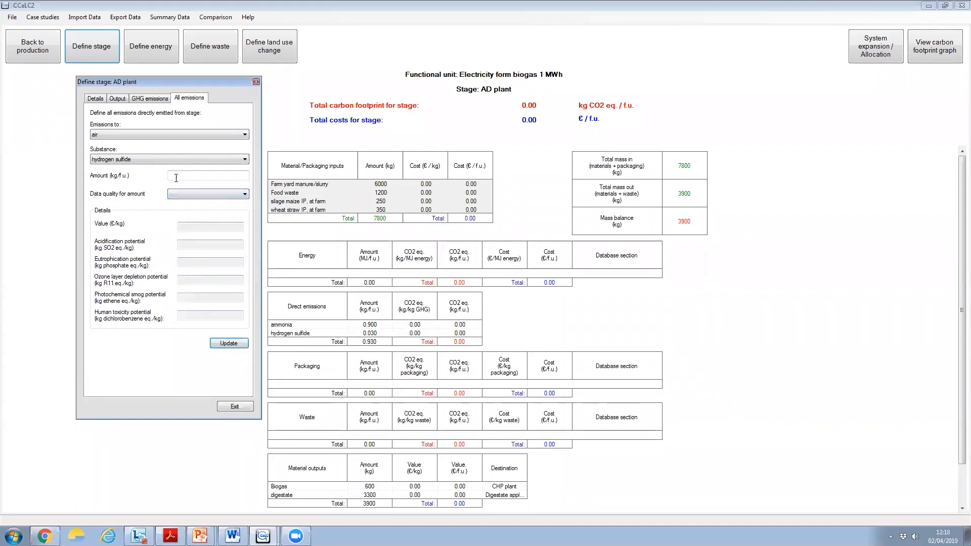
Add a direct emission of Methane to air from the AD plant, 6.5 kg/f.u. with Medium data quality
{"action": "left_click", "coordinate": [242, 135]}
{"action": "left_click", "coordinate": [187, 148]}
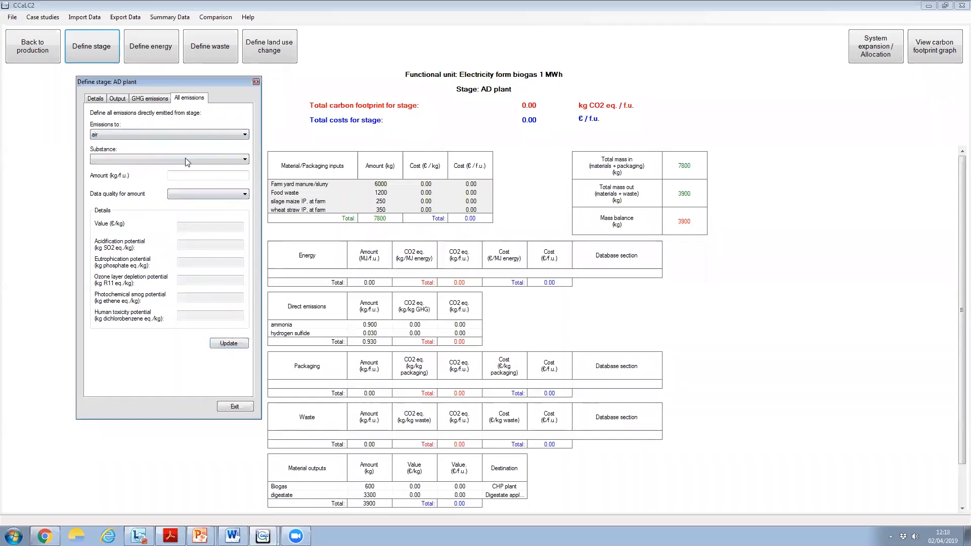
{"action": "left_click", "coordinate": [224, 160]}
{"action": "type", "text": "malathio"}
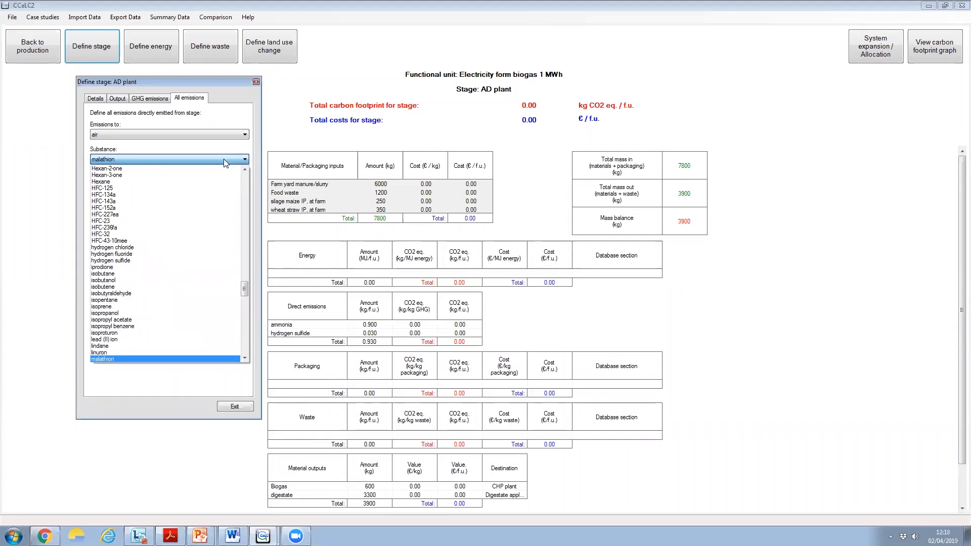
{"action": "type", "text": "ne"}
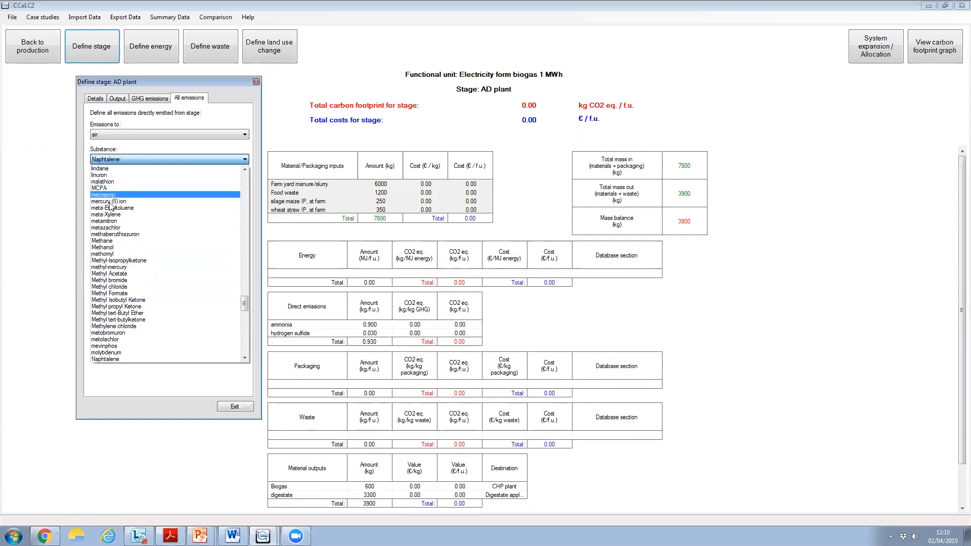
{"action": "left_click", "coordinate": [109, 242]}
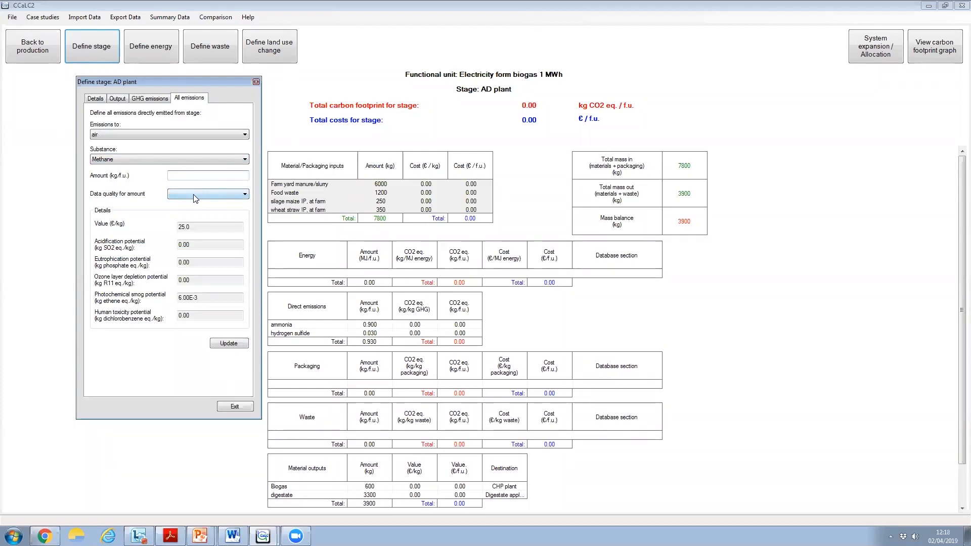
{"action": "type", "text": "6.5"}
{"action": "left_click", "coordinate": [174, 198]}
{"action": "left_click", "coordinate": [177, 214]}
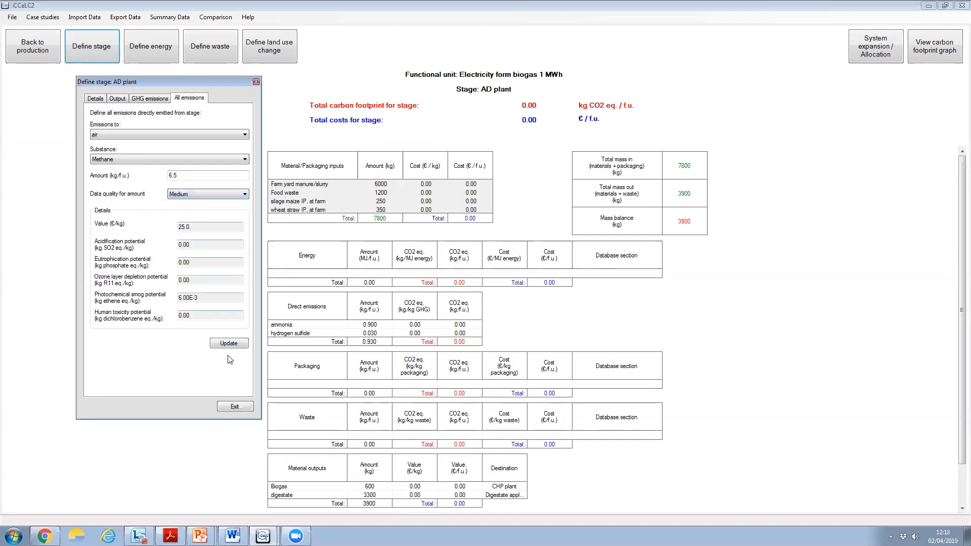
{"action": "left_click", "coordinate": [229, 344]}
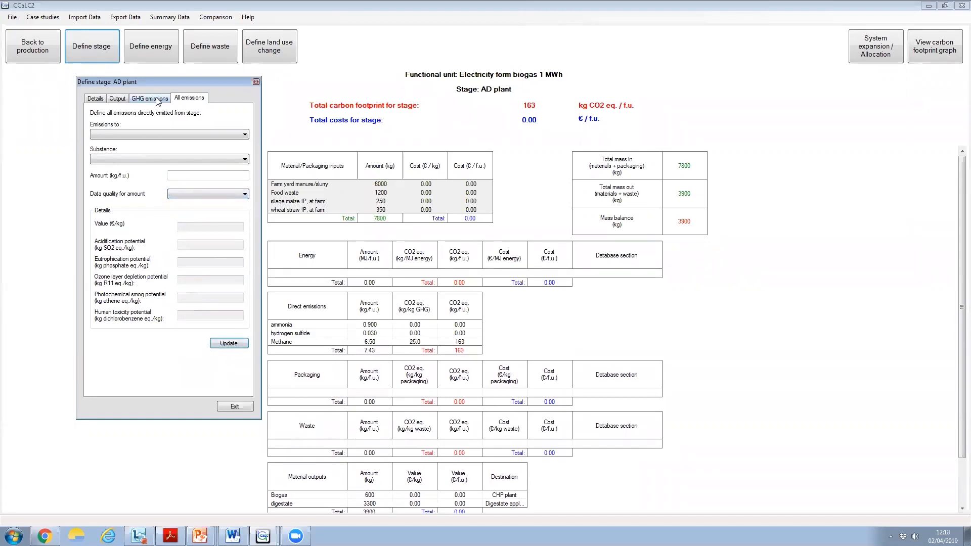
Add a direct emission of Nitrous Oxide to air, 0.06 kg/f.u. with Medium data quality, and close the AD plant stage definition
{"action": "left_click", "coordinate": [228, 134]}
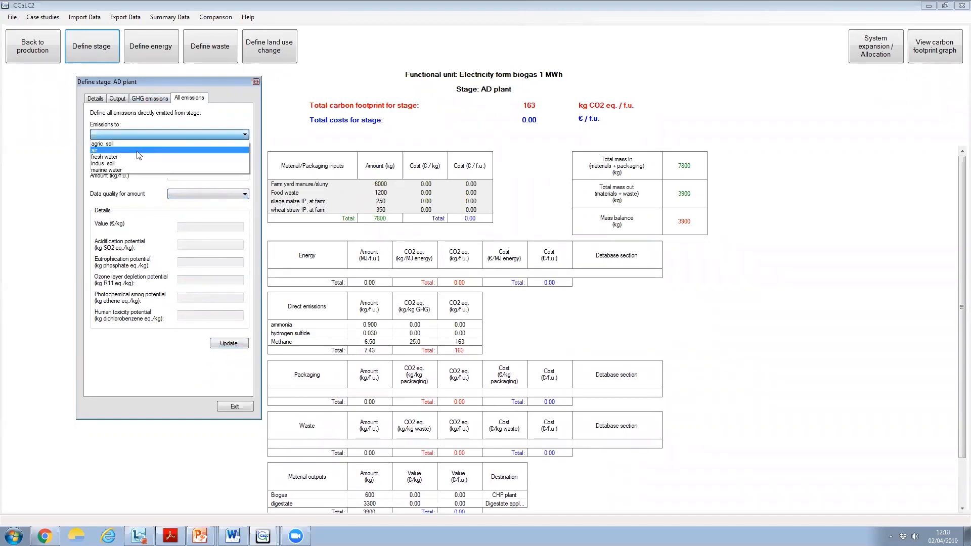
{"action": "left_click", "coordinate": [129, 151]}
{"action": "left_click", "coordinate": [135, 159]}
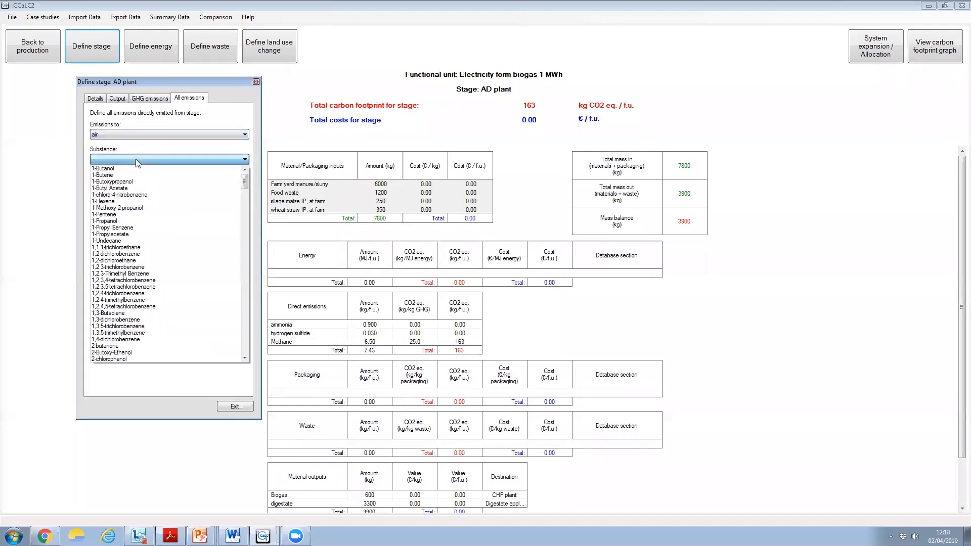
{"action": "key", "text": "o"}
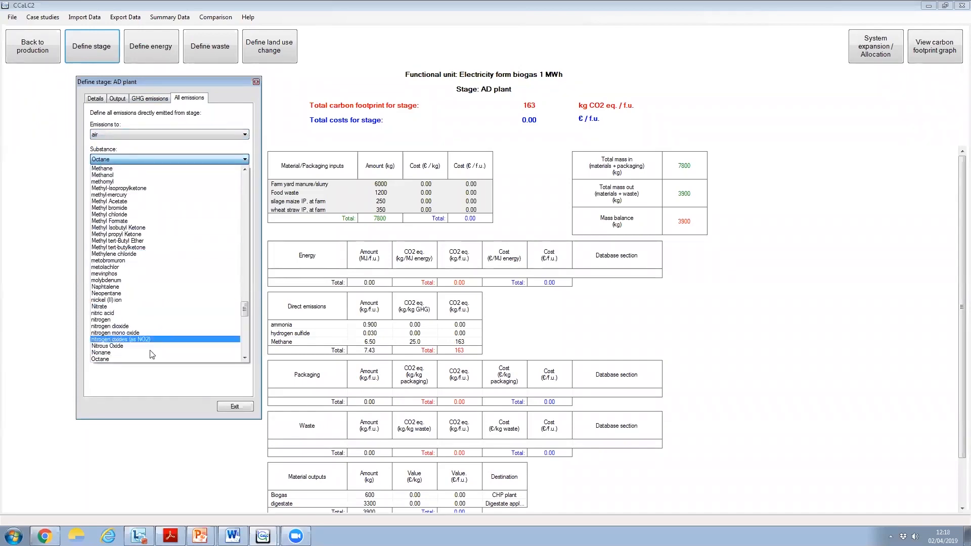
{"action": "left_click", "coordinate": [119, 347]}
{"action": "left_click", "coordinate": [201, 177]}
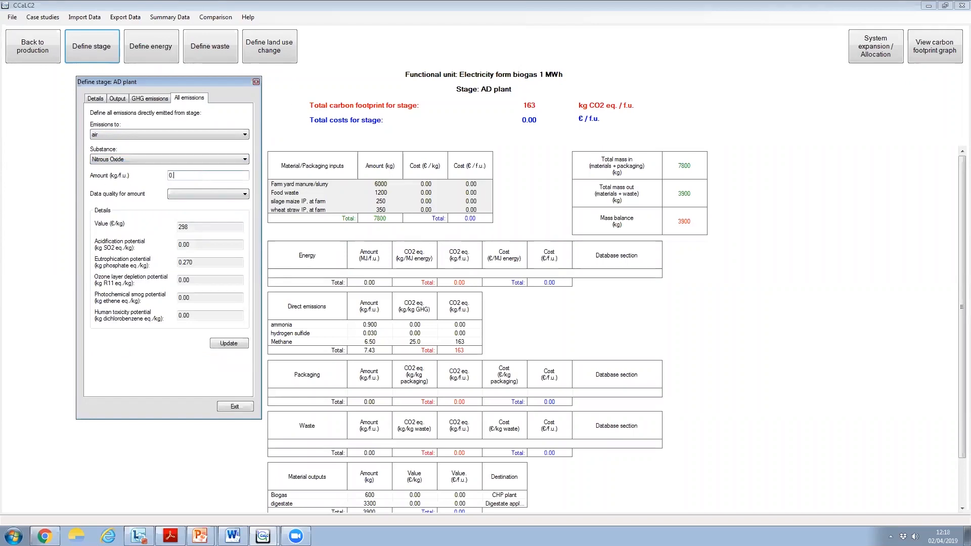
{"action": "left_click", "coordinate": [205, 191]}
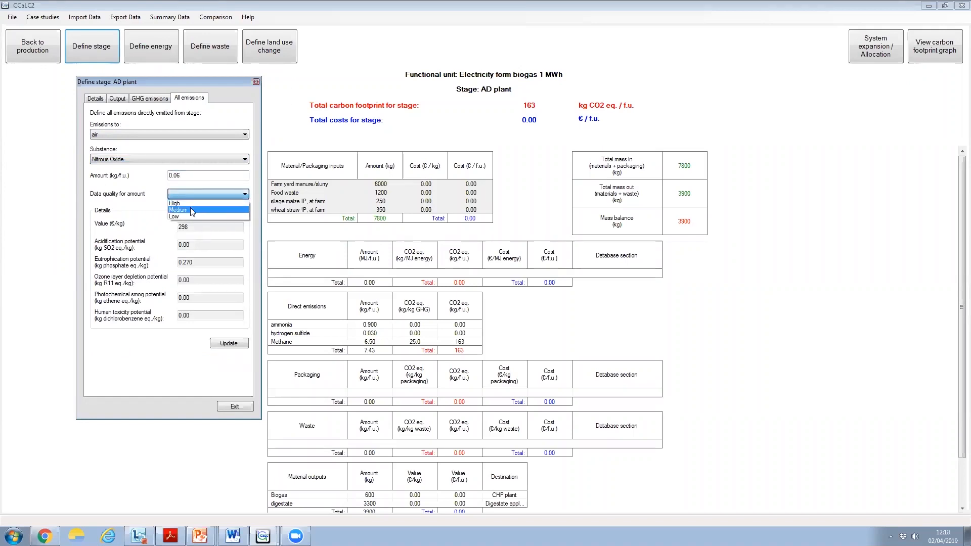
{"action": "left_click", "coordinate": [187, 209]}
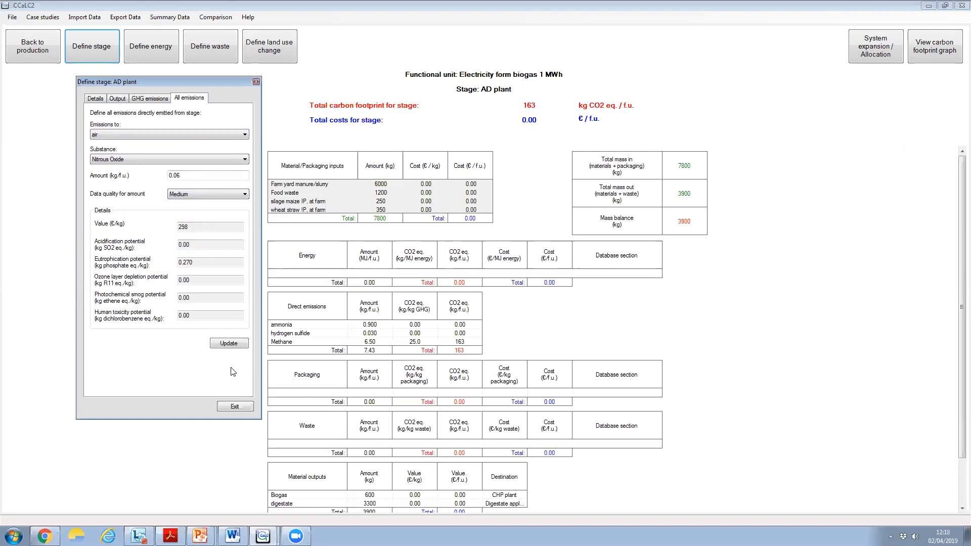
{"action": "left_click", "coordinate": [233, 344]}
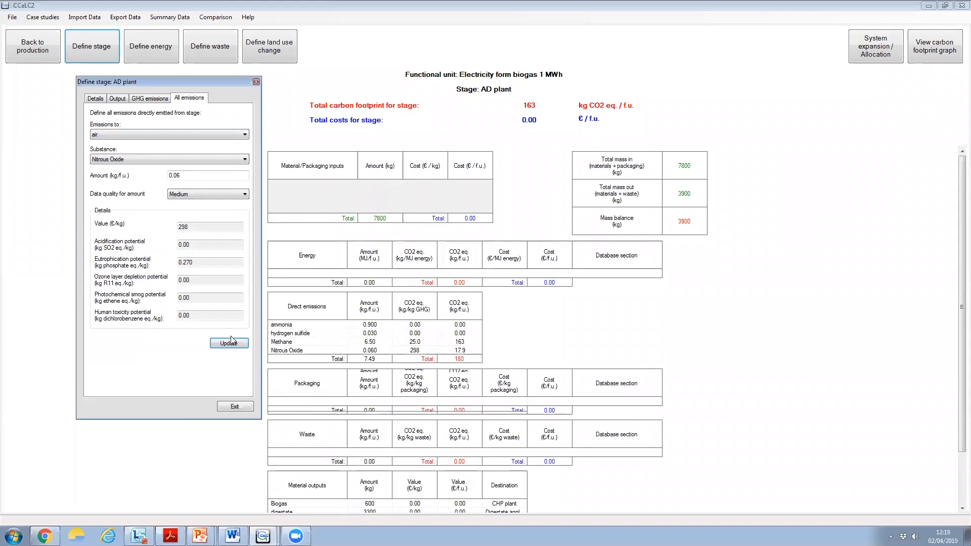
{"action": "left_click", "coordinate": [236, 407]}
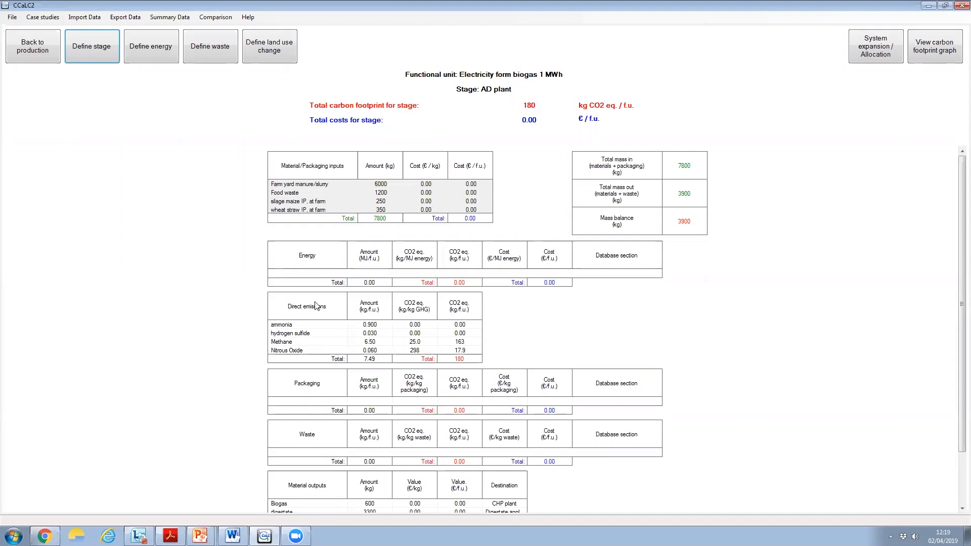
Examine the Ecoinvent energy options and the waste definition for the AD plant without adding any entries
{"action": "left_click", "coordinate": [143, 46]}
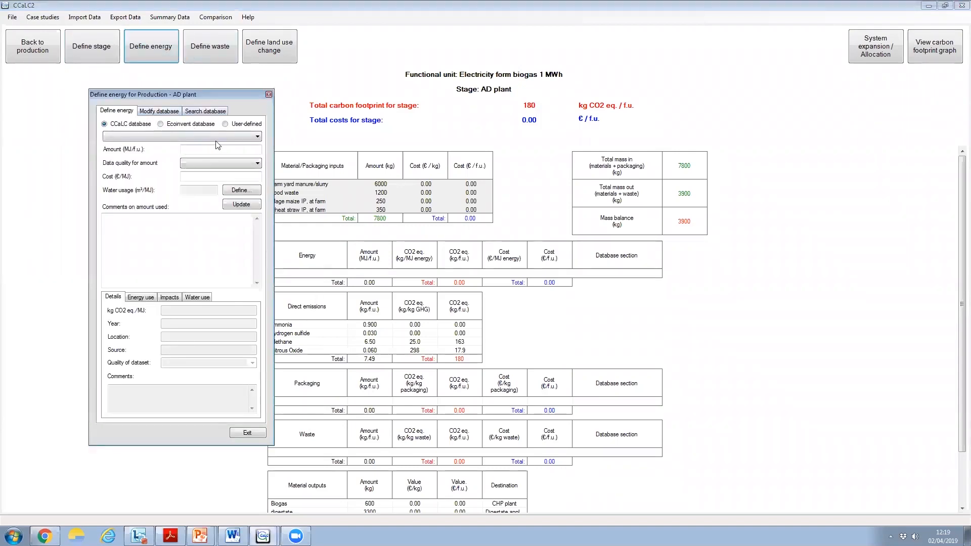
{"action": "left_click", "coordinate": [194, 126]}
{"action": "left_click", "coordinate": [258, 136]}
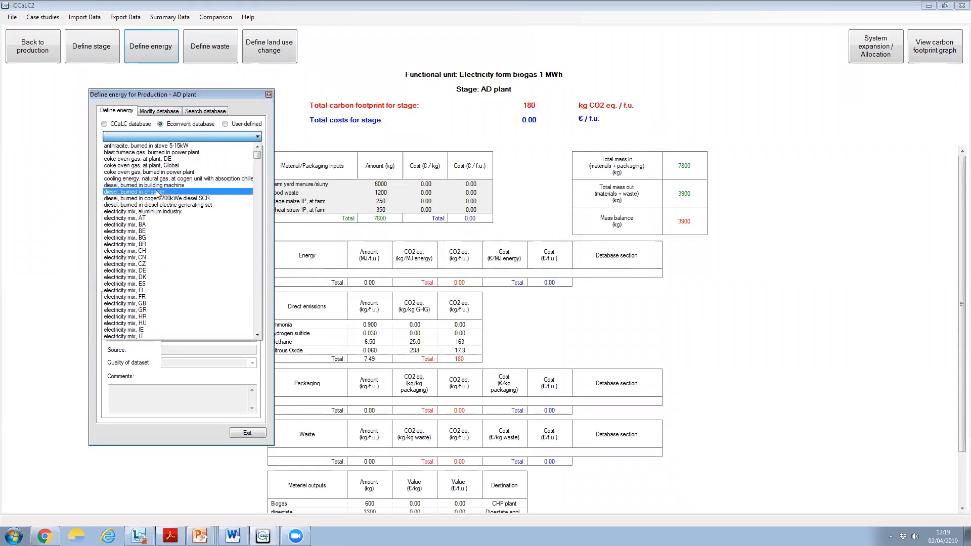
{"action": "left_click_drag", "start_coordinate": [258, 155], "coordinate": [234, 105]}
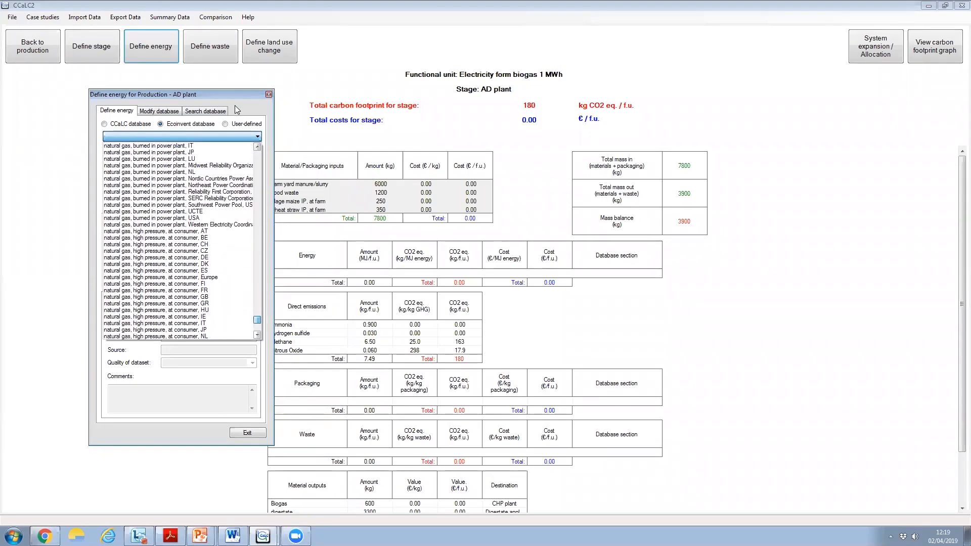
{"action": "left_click", "coordinate": [269, 94]}
{"action": "left_click", "coordinate": [269, 94]}
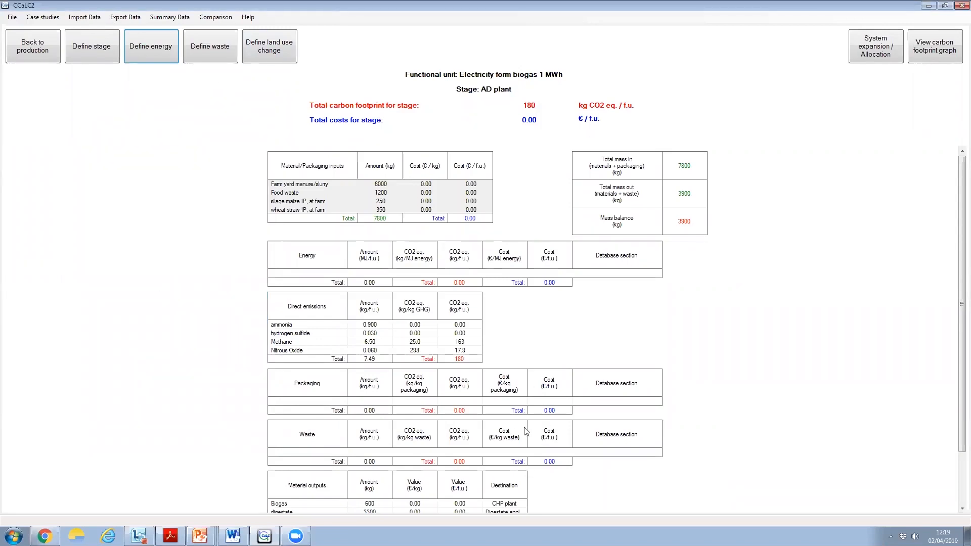
{"action": "left_click", "coordinate": [212, 55]}
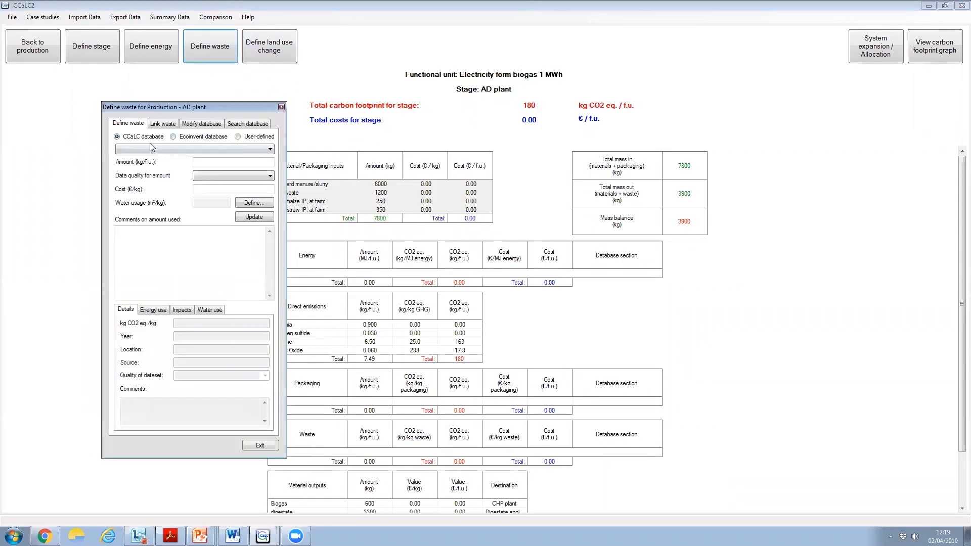
{"action": "left_click", "coordinate": [258, 447]}
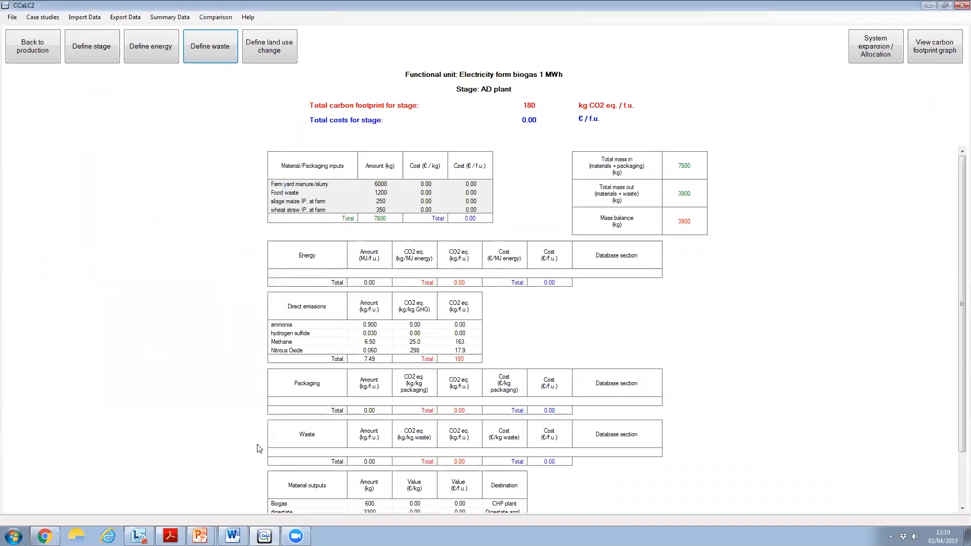
Return to the production stages and open the transport definition for digestate leaving the AD plant
{"action": "left_click", "coordinate": [24, 49]}
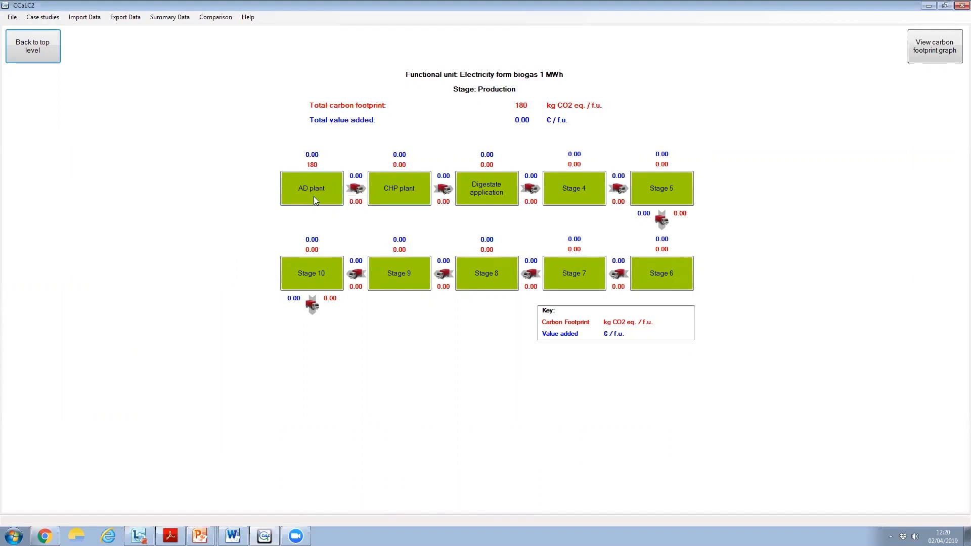
{"action": "left_click", "coordinate": [357, 190]}
{"action": "left_click", "coordinate": [99, 55]}
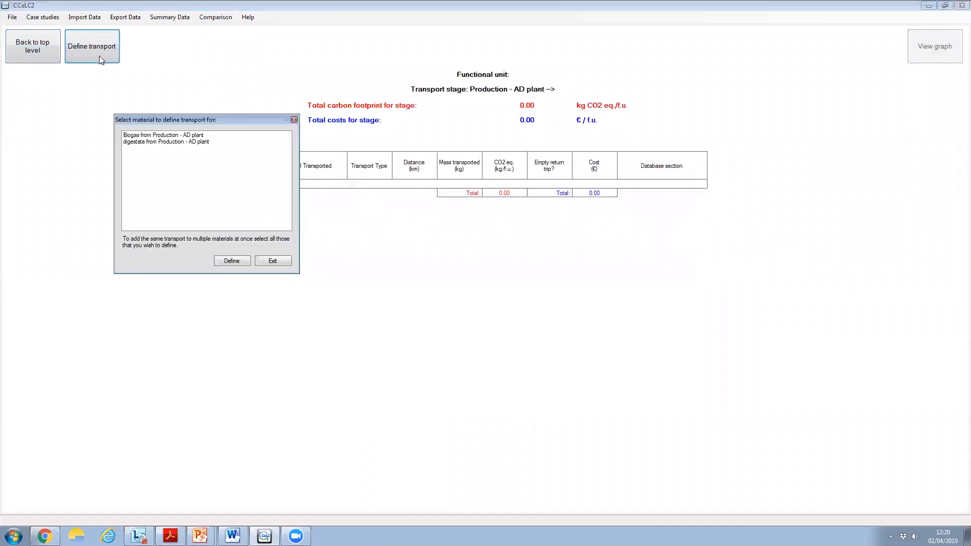
{"action": "left_click", "coordinate": [155, 144]}
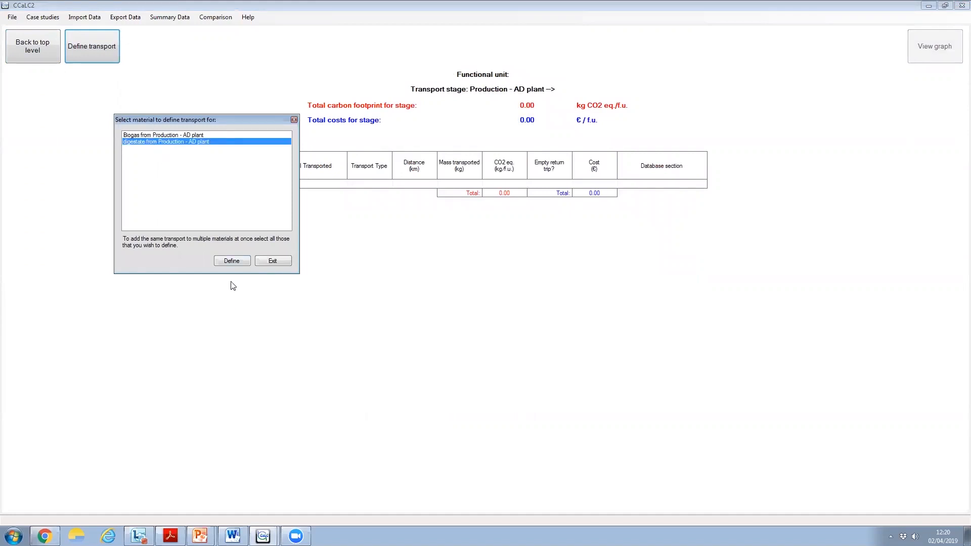
{"action": "left_click", "coordinate": [232, 261]}
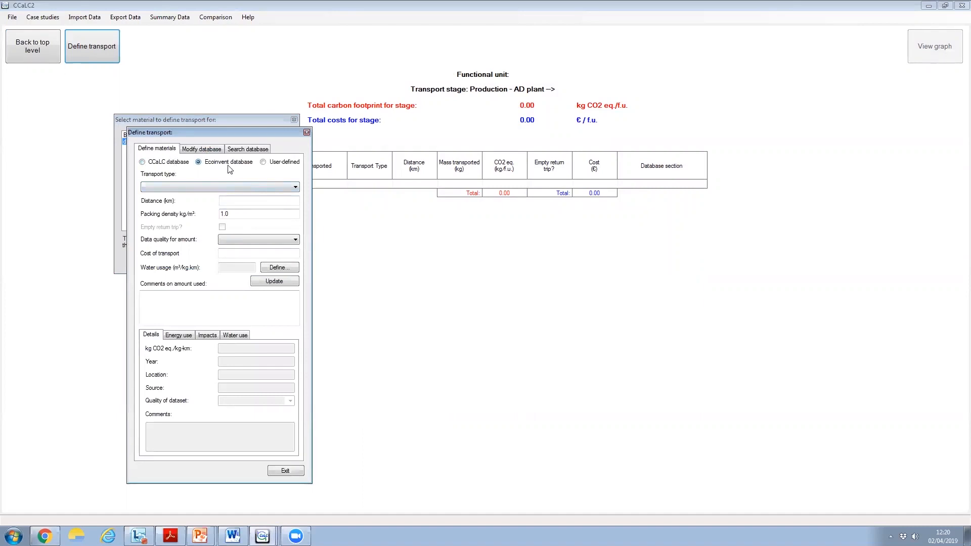
Define the digestate transport as Ecoinvent transport, lorry >28t, fleet average, over 15 km with Low data quality, and close the material selection
{"action": "left_click", "coordinate": [298, 188]}
{"action": "scroll", "coordinate": [223, 281], "scroll_direction": "down", "scroll_amount": 7}
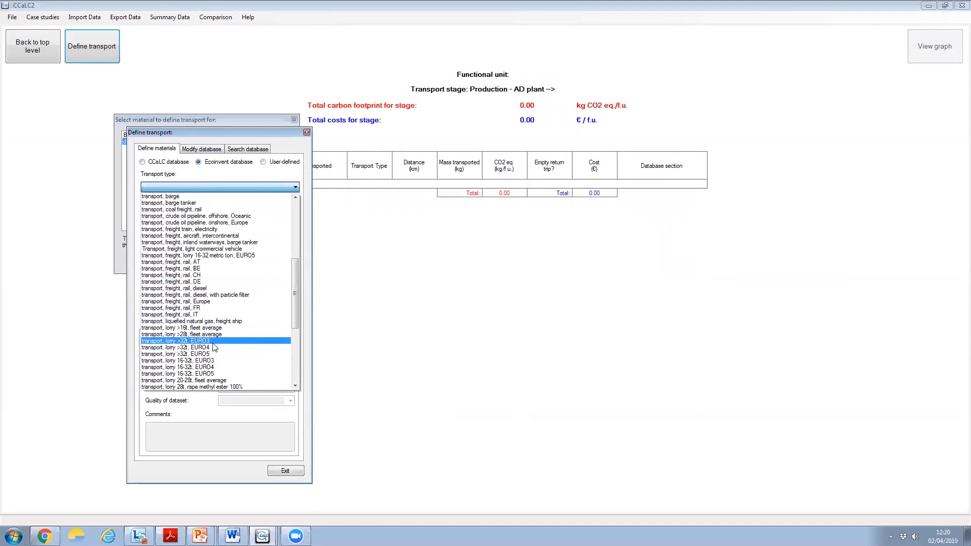
{"action": "left_click", "coordinate": [204, 335]}
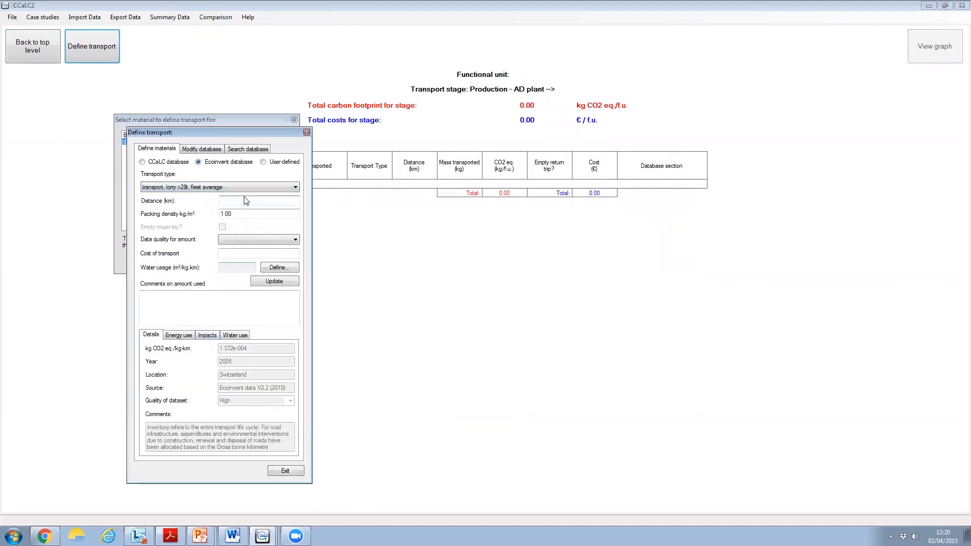
{"action": "left_click", "coordinate": [236, 201]}
{"action": "type", "text": "15"}
{"action": "left_click", "coordinate": [269, 238]}
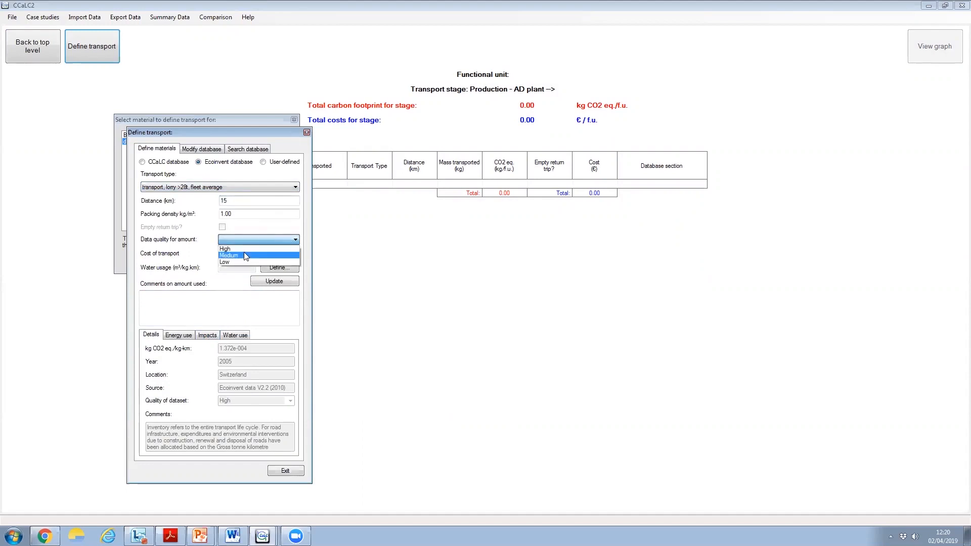
{"action": "left_click", "coordinate": [244, 256]}
{"action": "left_click", "coordinate": [274, 281]}
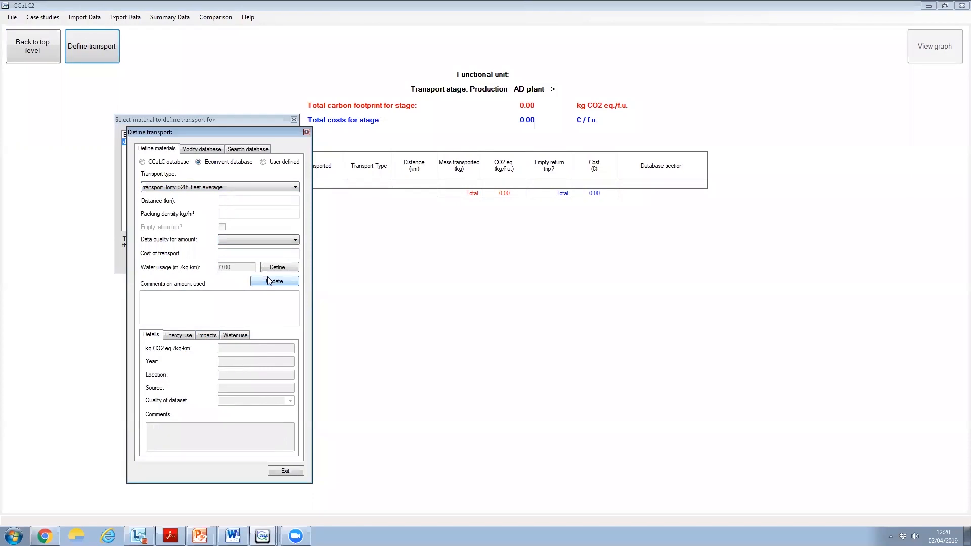
{"action": "left_click", "coordinate": [279, 471]}
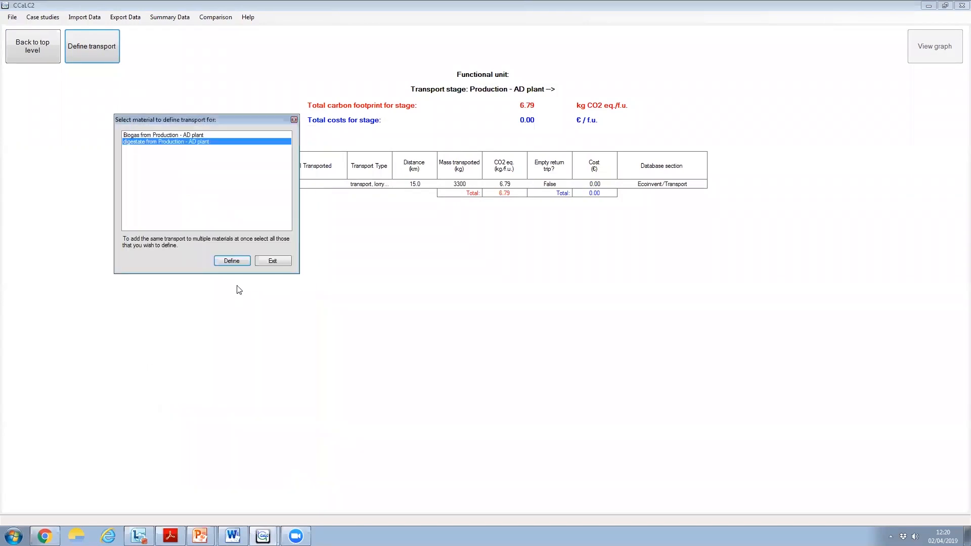
{"action": "left_click", "coordinate": [269, 261]}
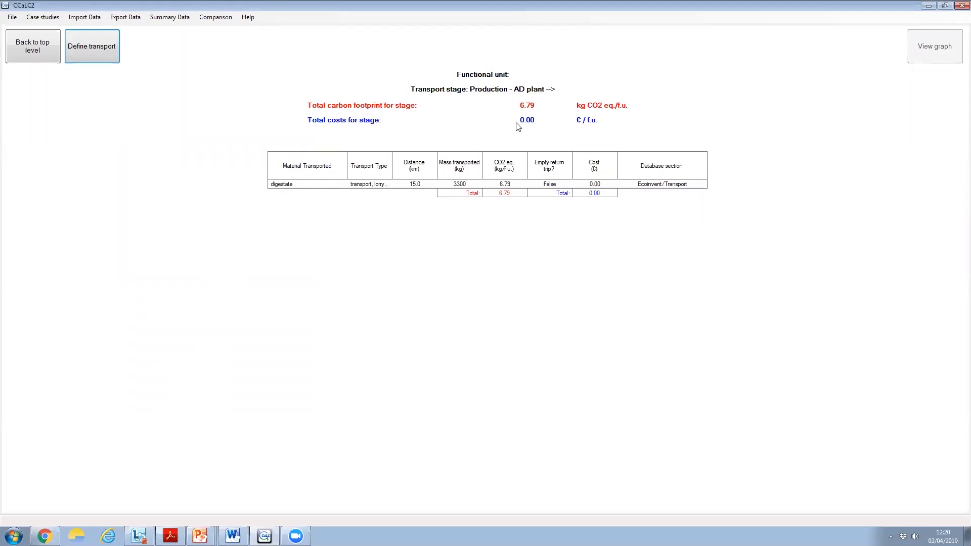
Edit the digestate transport entry to set its cost of transport to 10, and return to the production stages overview
{"action": "left_click", "coordinate": [111, 60]}
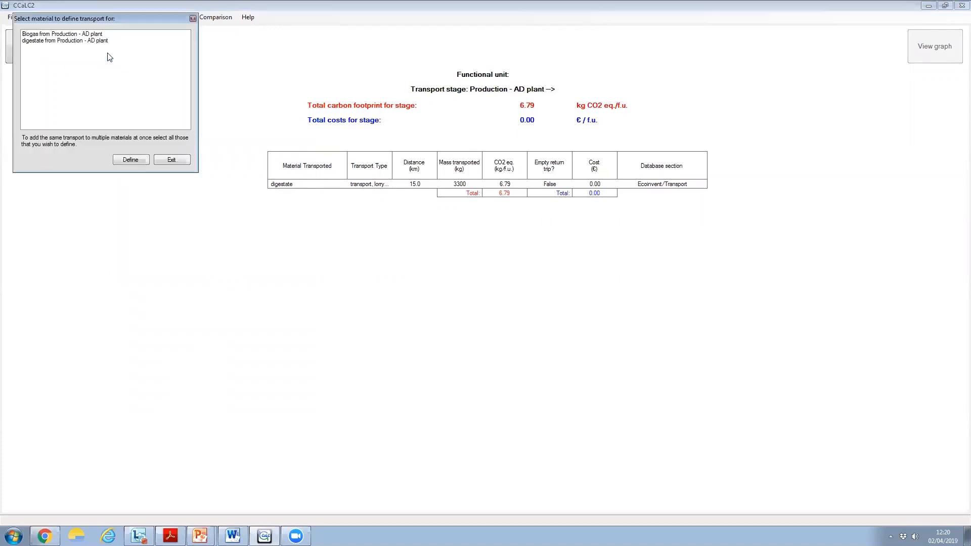
{"action": "left_click", "coordinate": [167, 160]}
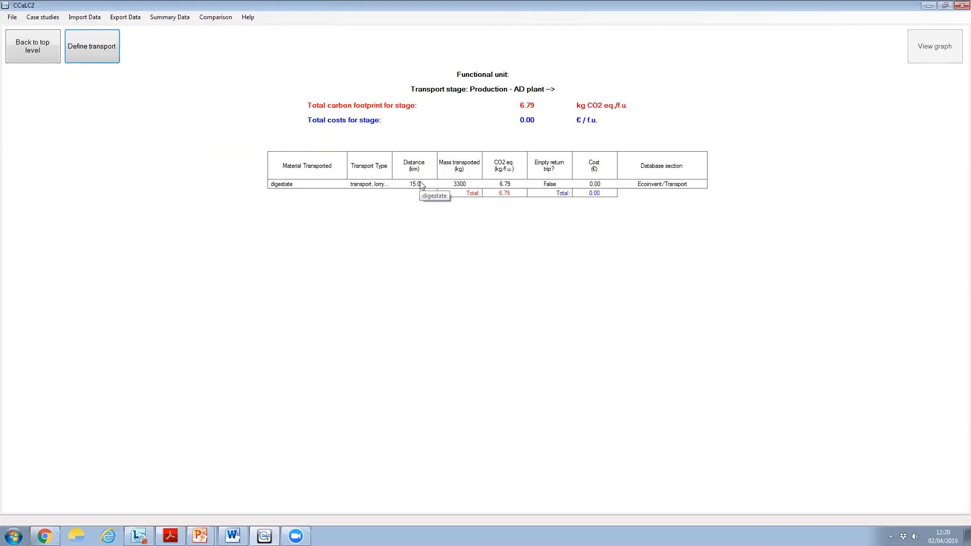
{"action": "left_click", "coordinate": [365, 185]}
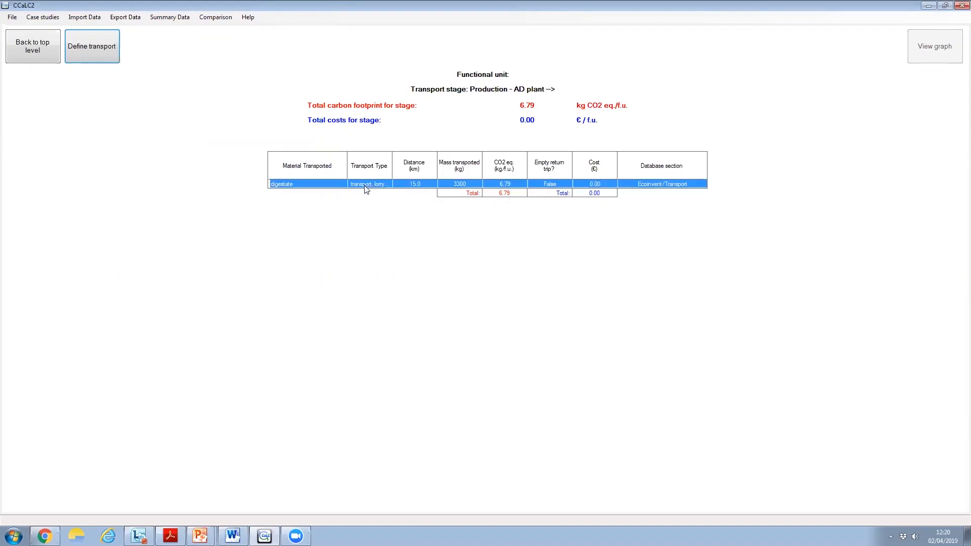
{"action": "double_click", "coordinate": [366, 186]}
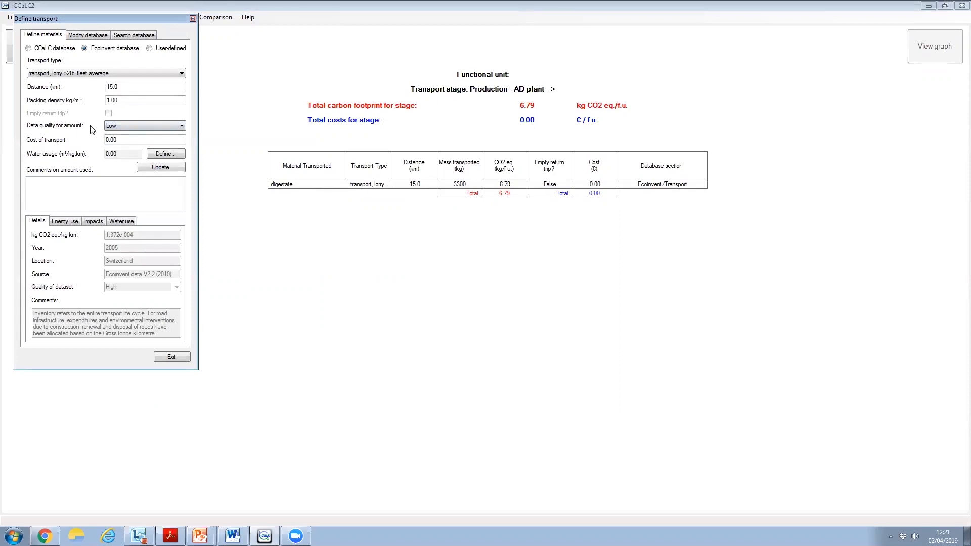
{"action": "left_click", "coordinate": [130, 140]}
{"action": "left_click_drag", "start_coordinate": [130, 140], "coordinate": [100, 138]}
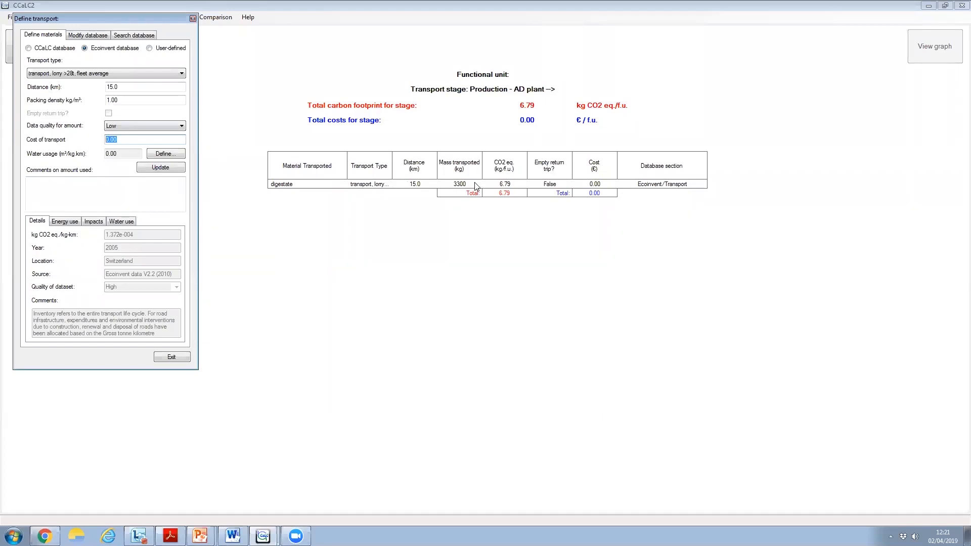
{"action": "type", "text": "10"}
{"action": "left_click", "coordinate": [180, 168]}
{"action": "left_click", "coordinate": [171, 356]}
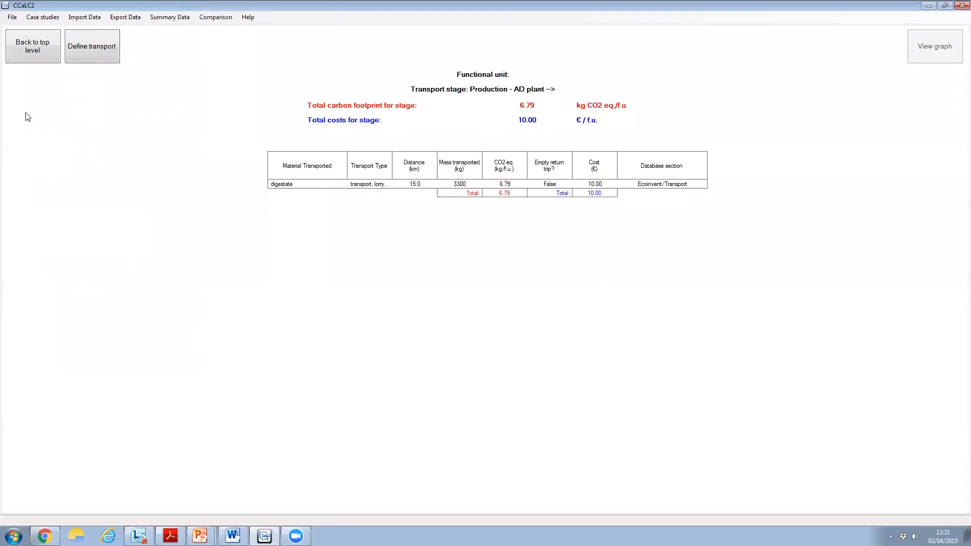
{"action": "left_click", "coordinate": [39, 53]}
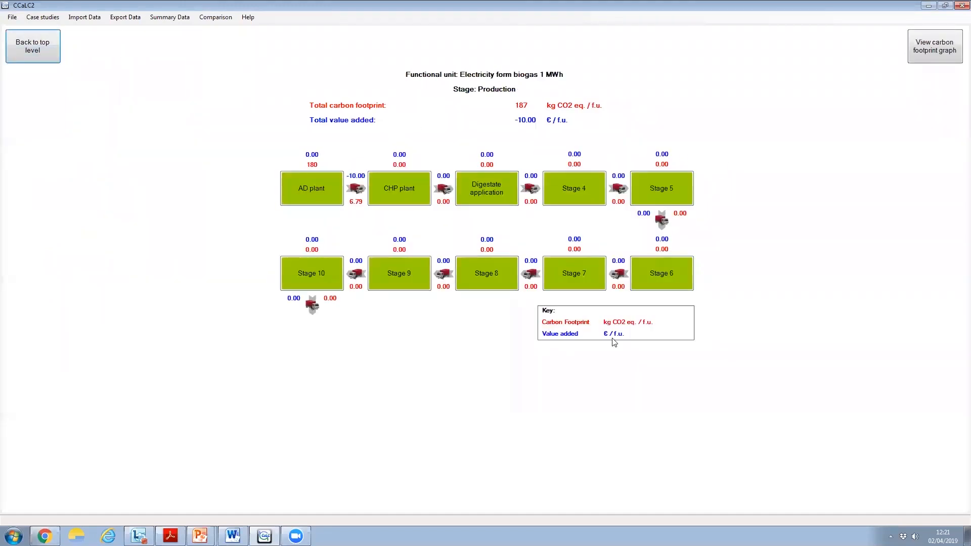
In the CHP plant stage definition, add the product output Electricity in terms of energy, with destination Use and its amount in MJ/f.u
{"action": "left_click", "coordinate": [412, 197]}
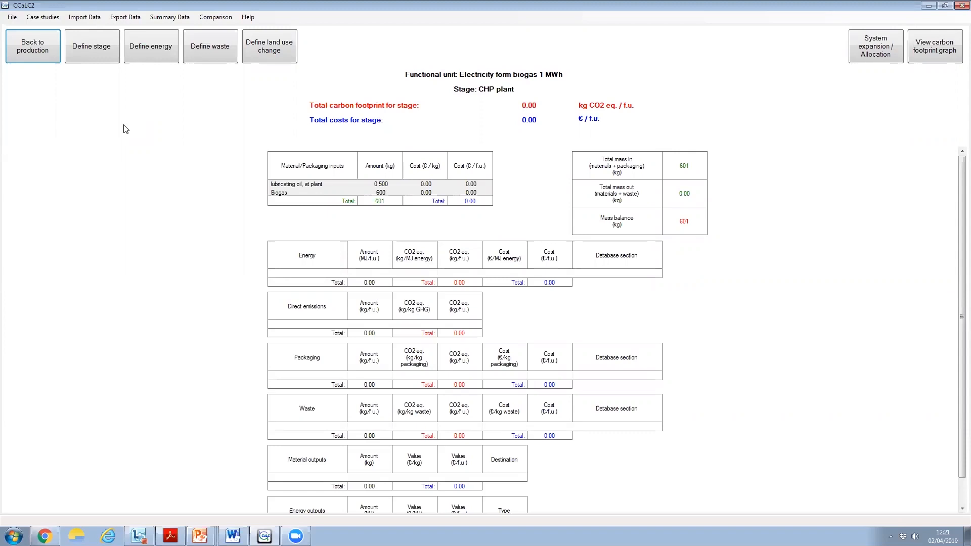
{"action": "left_click", "coordinate": [95, 51]}
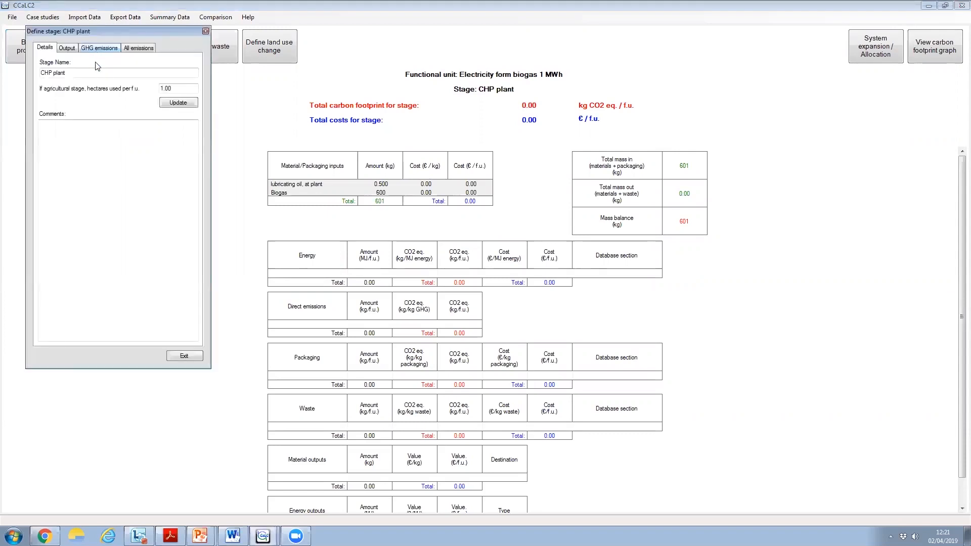
{"action": "left_click", "coordinate": [72, 49]}
{"action": "left_click", "coordinate": [107, 98]}
{"action": "left_click", "coordinate": [86, 93]}
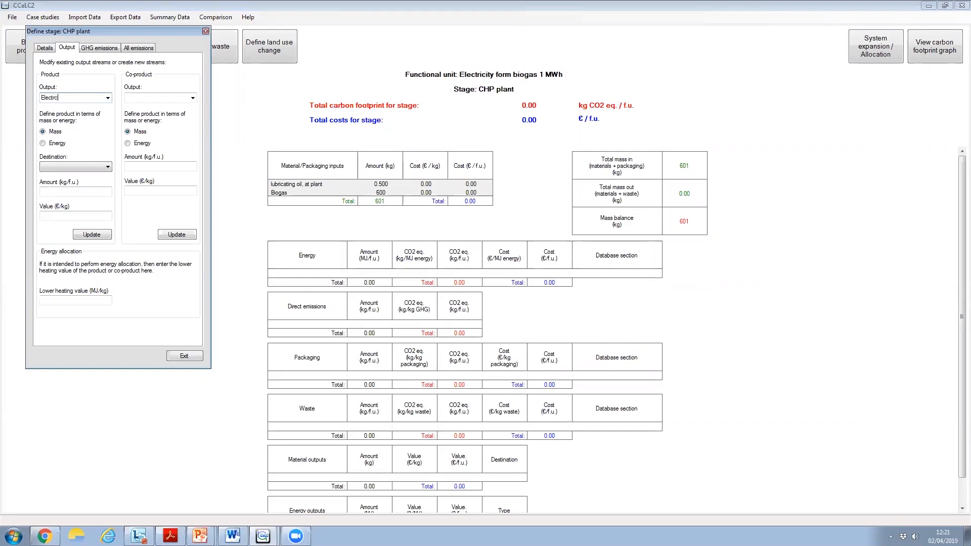
{"action": "left_click", "coordinate": [53, 143]}
{"action": "left_click", "coordinate": [95, 167]}
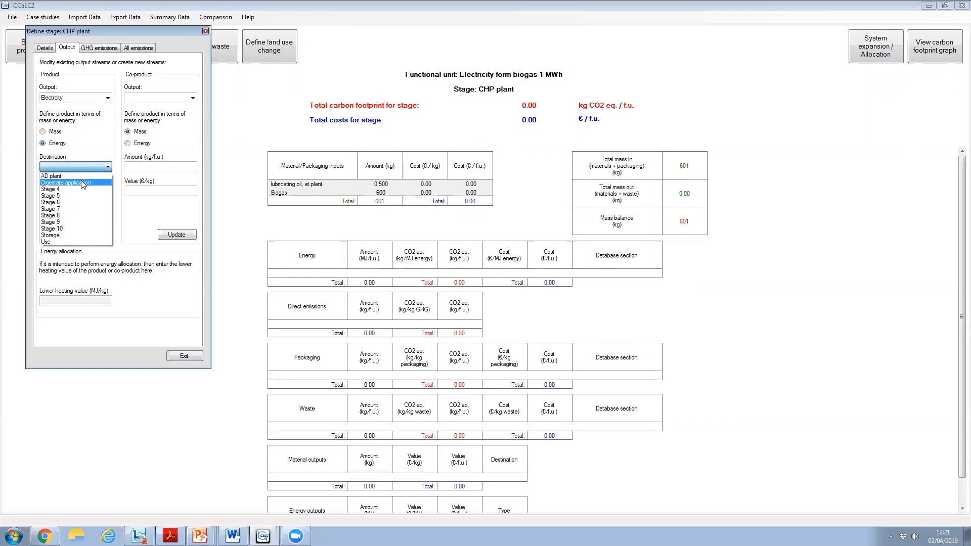
{"action": "left_click", "coordinate": [58, 241]}
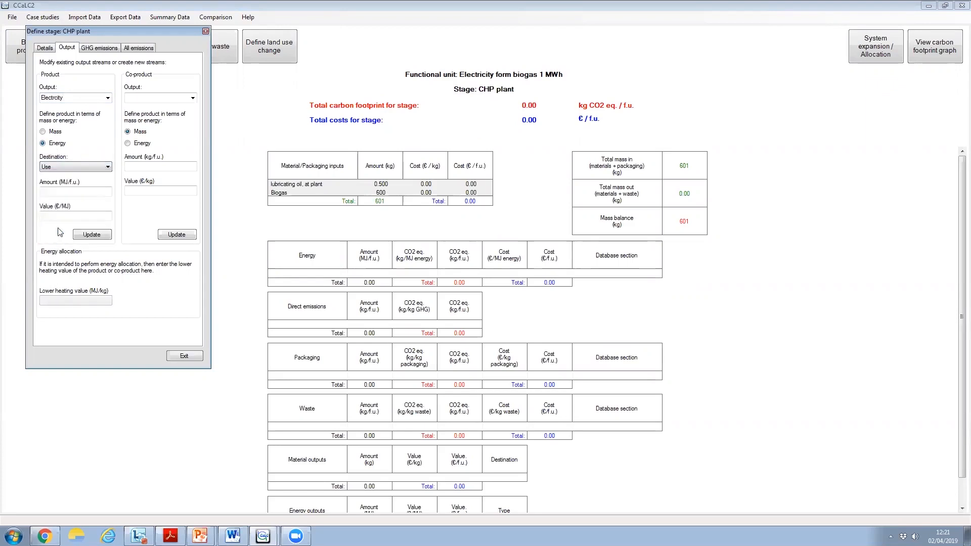
{"action": "left_click", "coordinate": [73, 193]}
{"action": "type", "text": "36"}
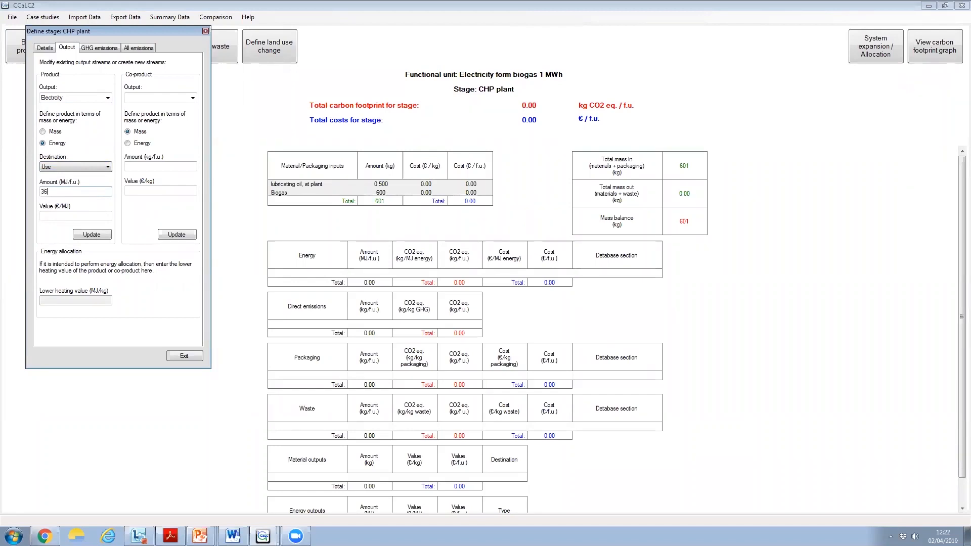
{"action": "left_click", "coordinate": [92, 235]}
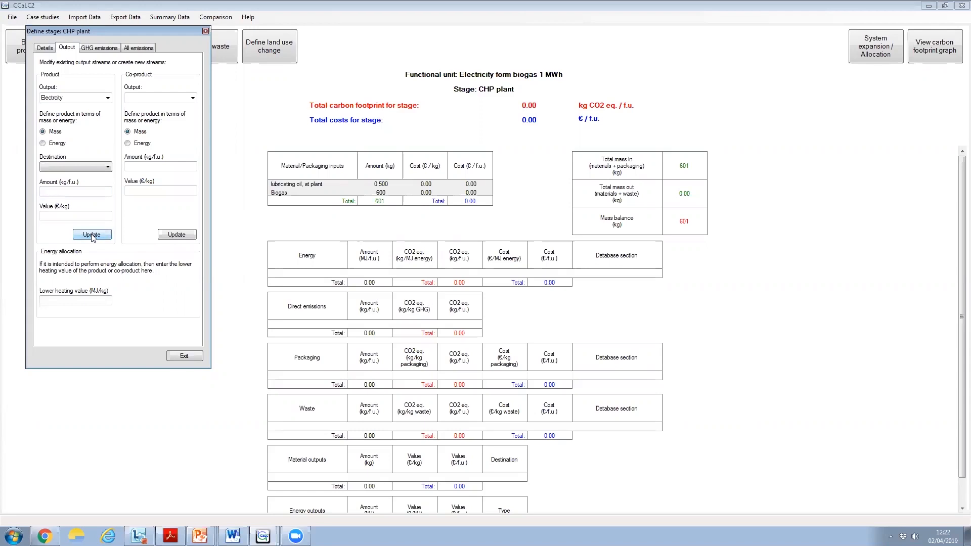
Add a direct emission of Carbon monoxide to air from the CHP plant, 0.6 kg/f.u. with High data quality
{"action": "left_click", "coordinate": [139, 50]}
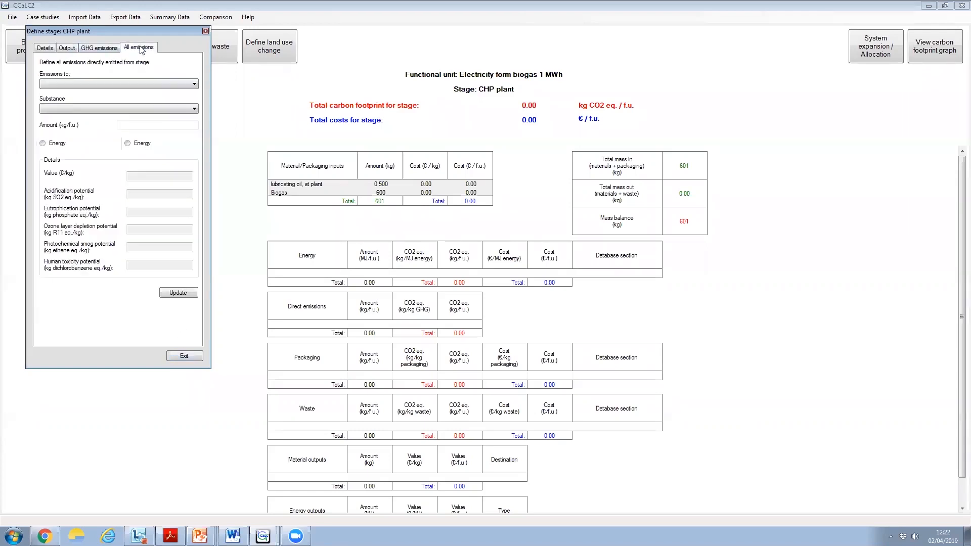
{"action": "left_click", "coordinate": [187, 82]}
{"action": "left_click", "coordinate": [72, 100]}
{"action": "left_click", "coordinate": [183, 109]}
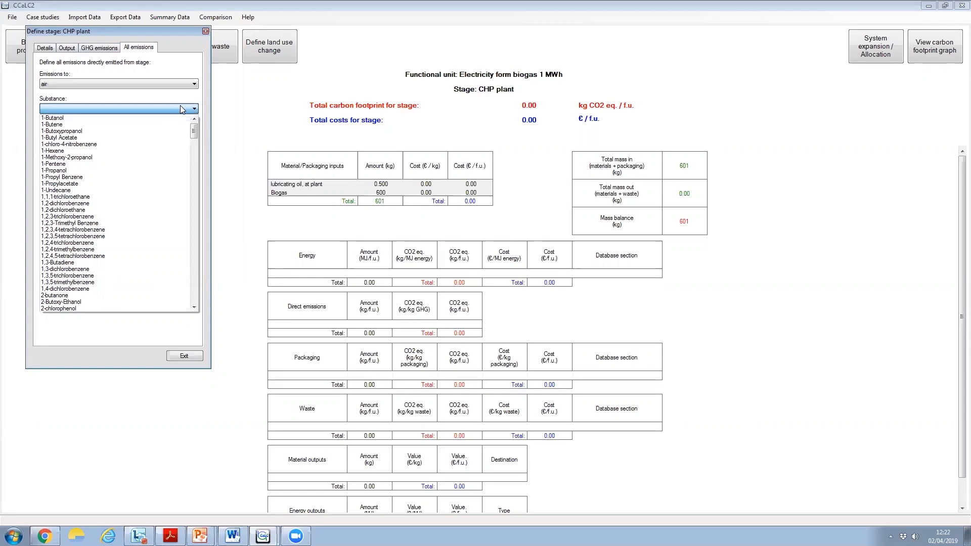
{"action": "key", "text": "d"}
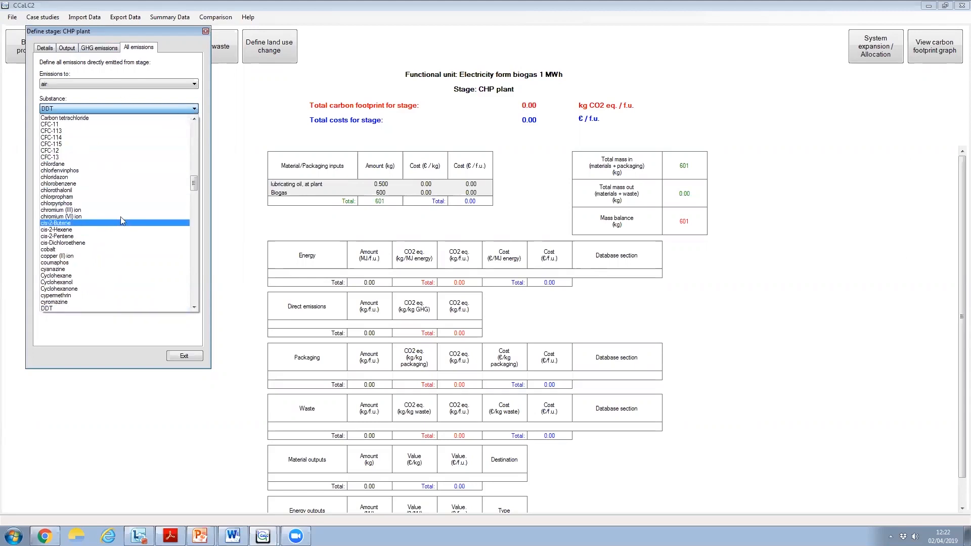
{"action": "left_click", "coordinate": [196, 120]}
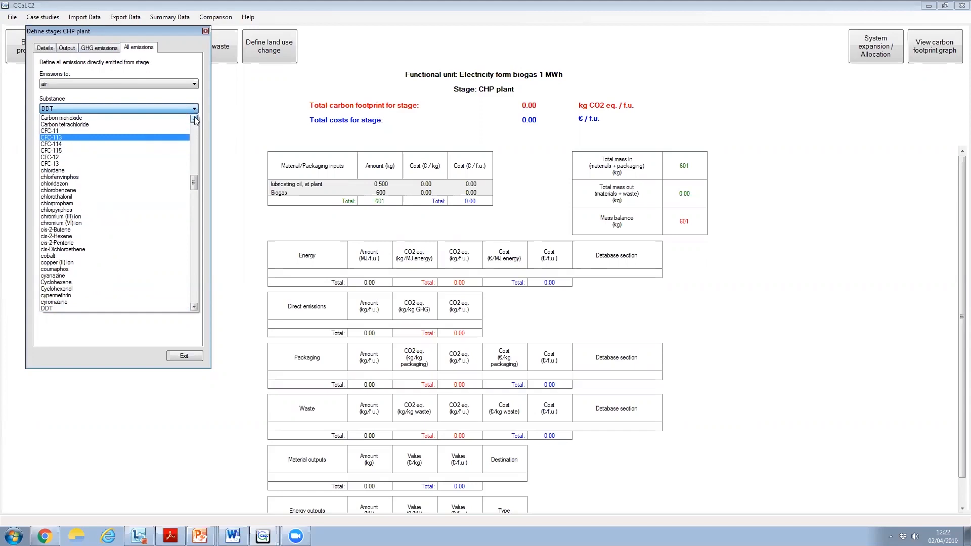
{"action": "left_click", "coordinate": [57, 125]}
{"action": "left_click", "coordinate": [141, 126]}
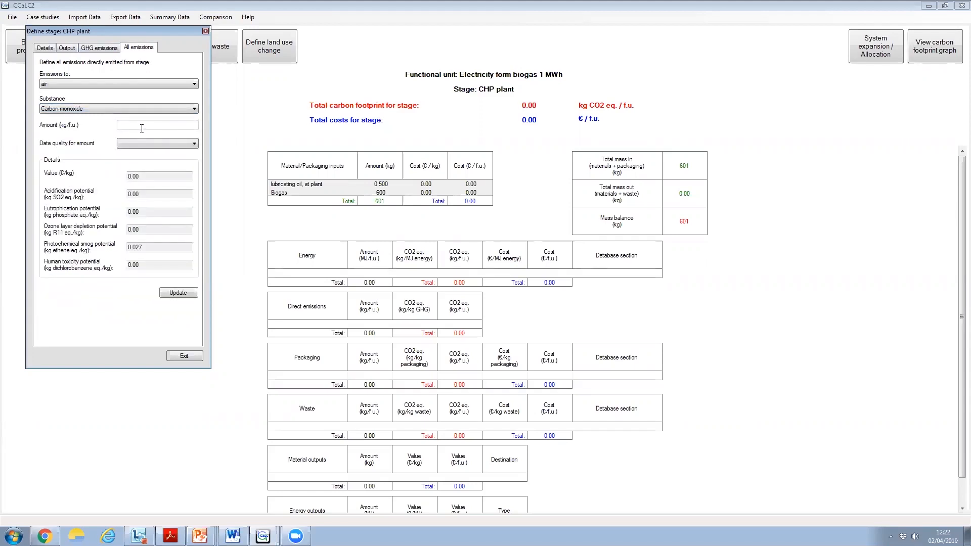
{"action": "left_click", "coordinate": [138, 143]}
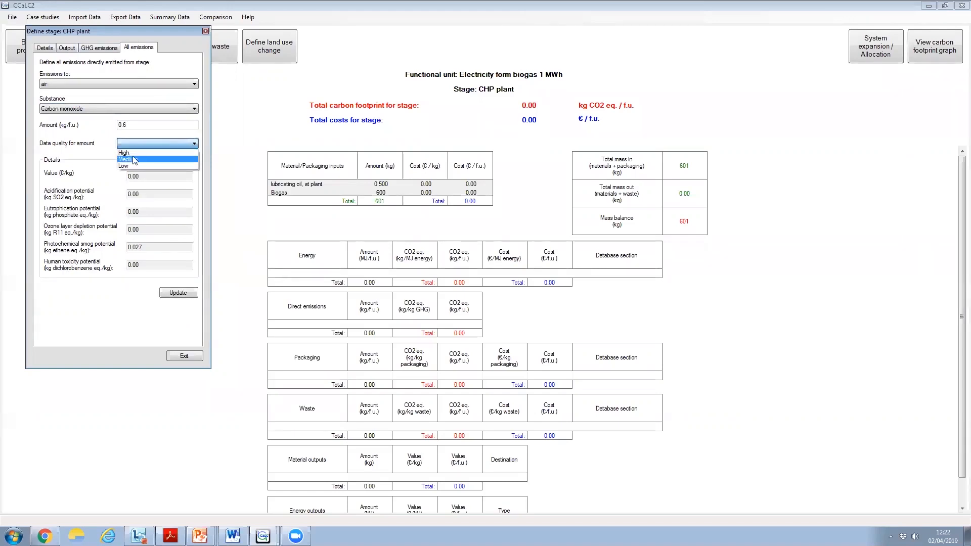
{"action": "left_click", "coordinate": [132, 153]}
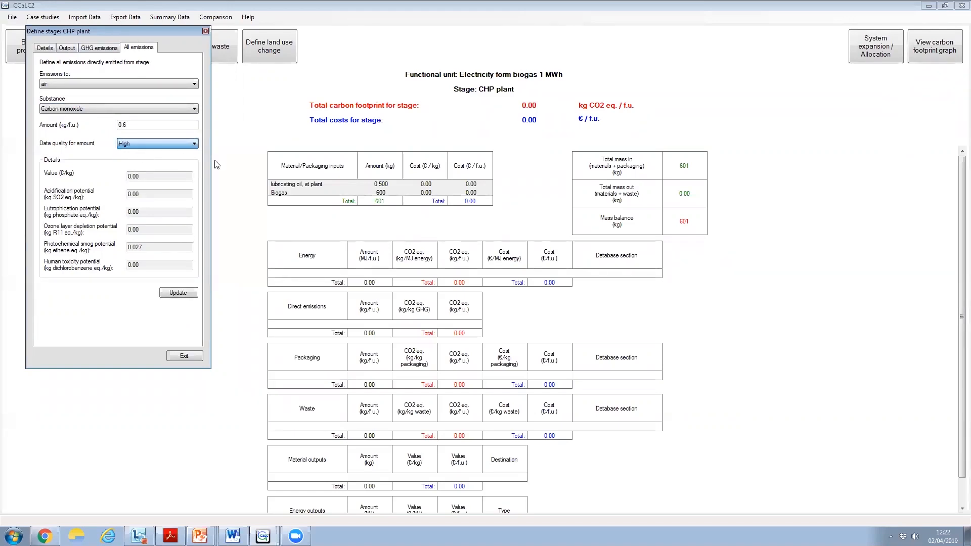
{"action": "left_click", "coordinate": [184, 294]}
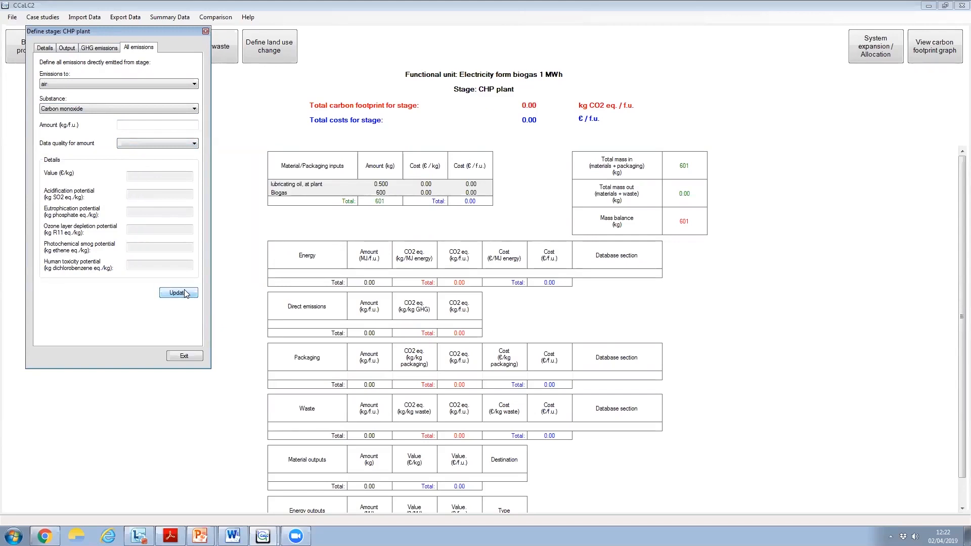
Add a direct emission of sulphur dioxide to air from the CHP plant, 0.3 kg/f.u. with High data quality
{"action": "left_click", "coordinate": [193, 84]}
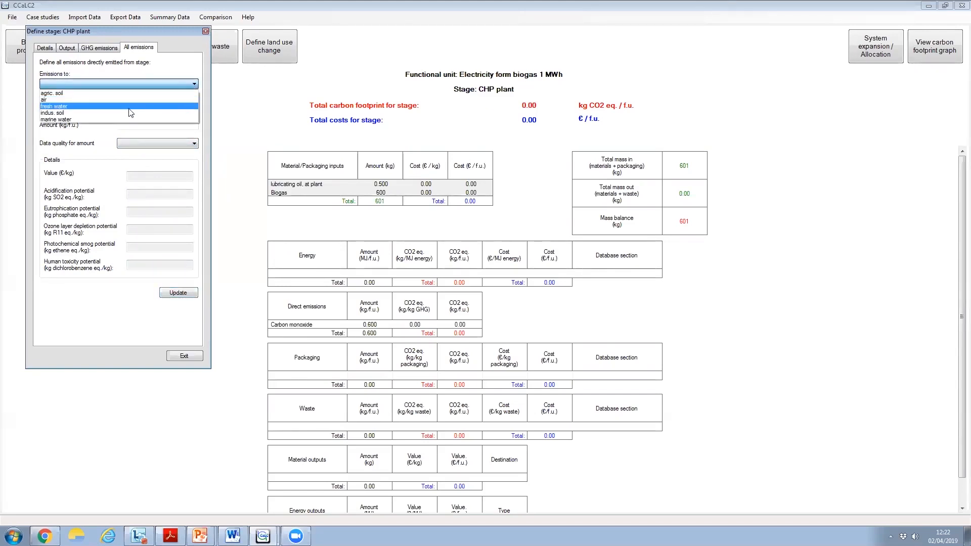
{"action": "left_click", "coordinate": [130, 93]}
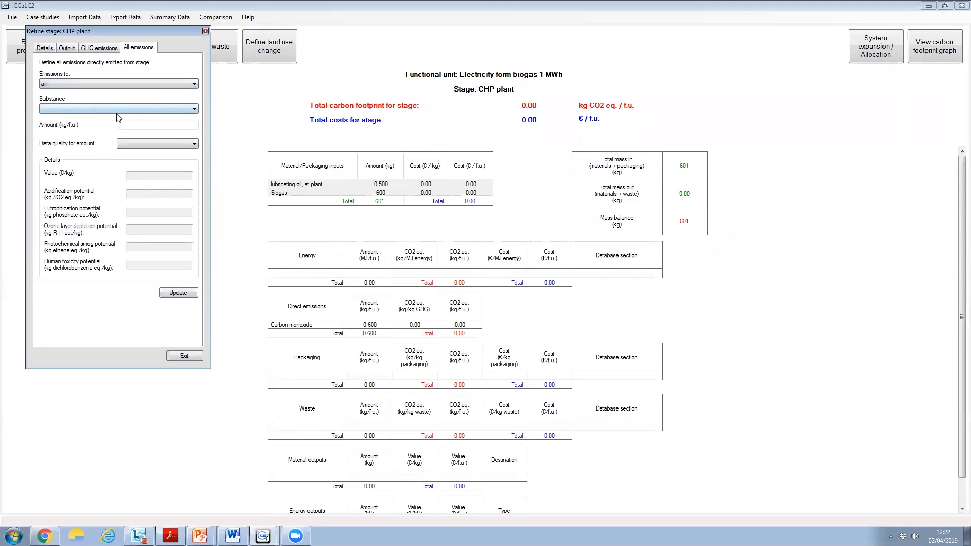
{"action": "left_click", "coordinate": [122, 108]}
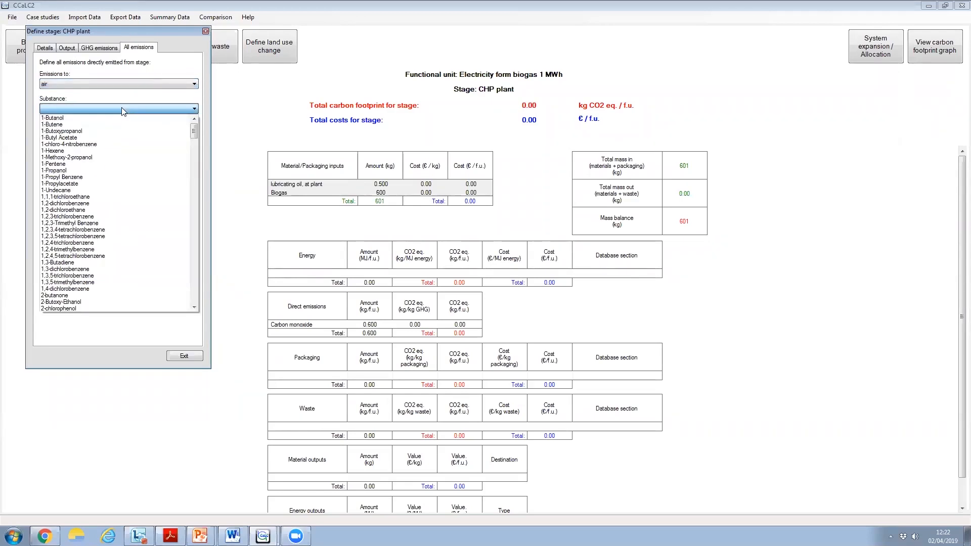
{"action": "key", "text": "t"}
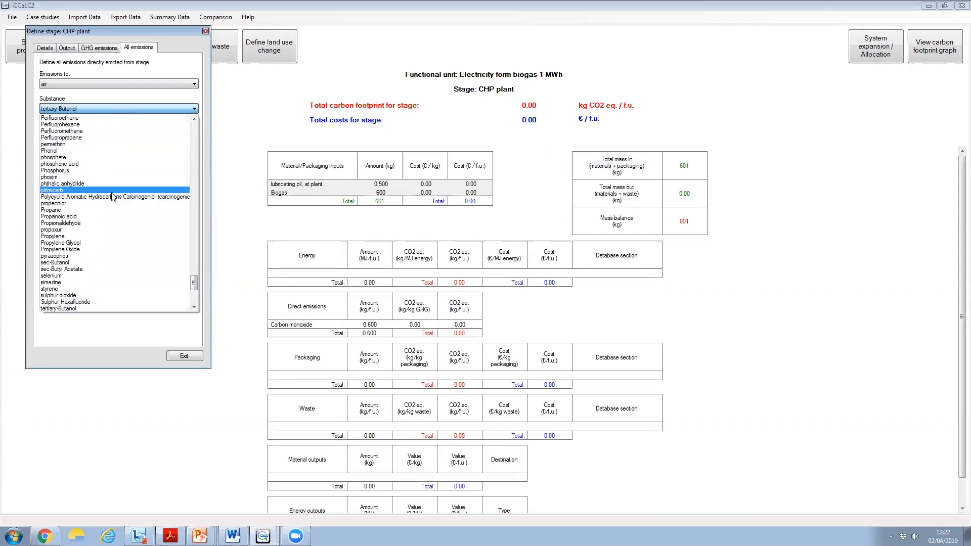
{"action": "left_click", "coordinate": [65, 295]}
{"action": "left_click", "coordinate": [156, 125]}
{"action": "type", "text": "0.3"}
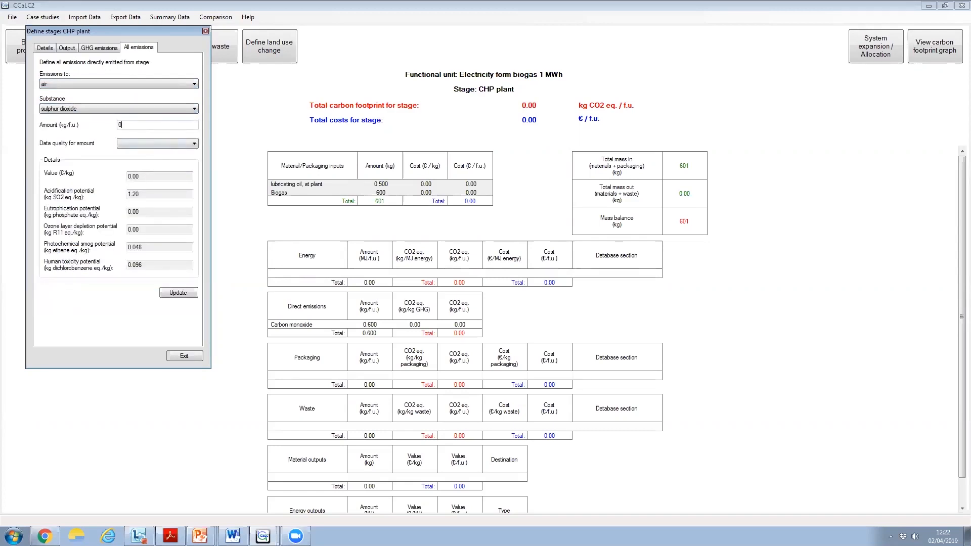
{"action": "left_click", "coordinate": [162, 143]}
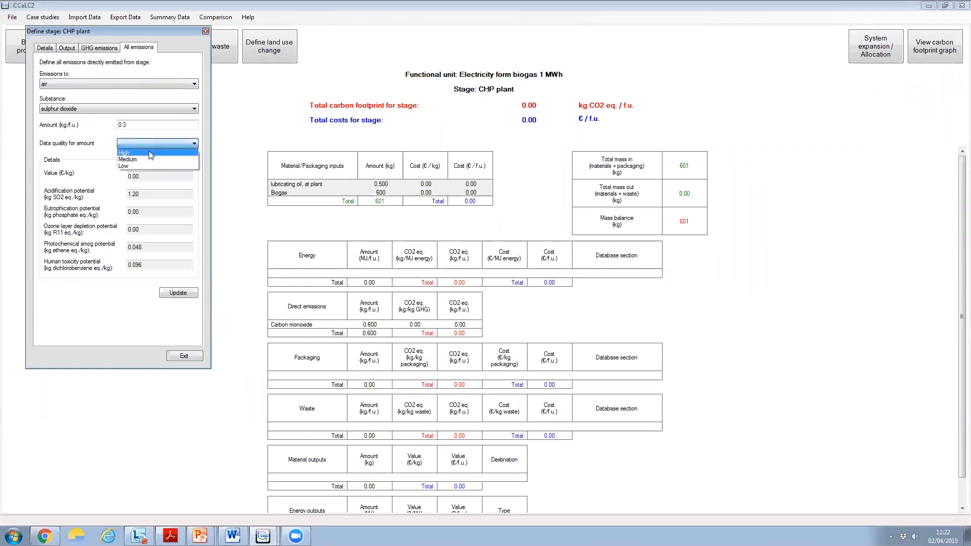
{"action": "left_click", "coordinate": [149, 152]}
{"action": "left_click", "coordinate": [171, 293]}
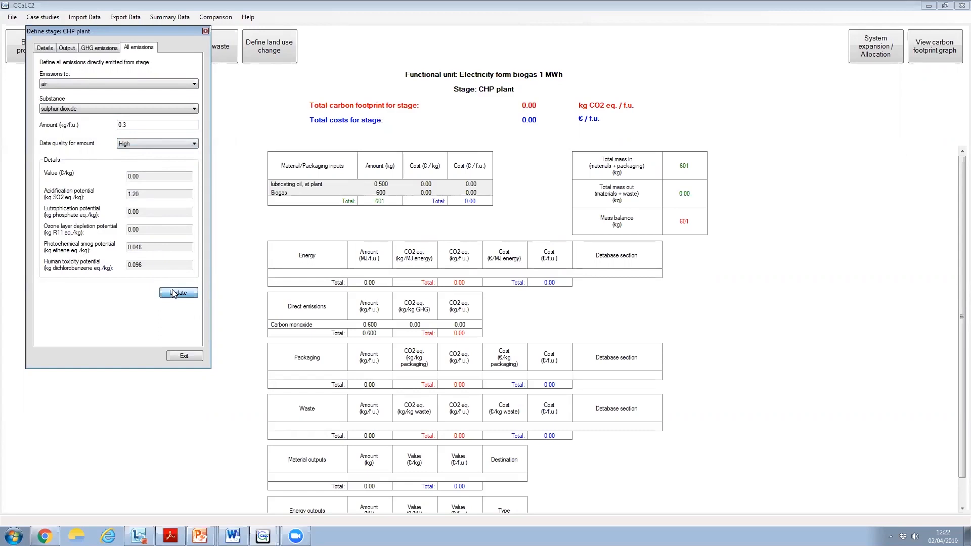
Add a direct emission of Methane to air from the CHP plant, 0.4 kg/f.u. with Medium data quality
{"action": "left_click", "coordinate": [106, 83]}
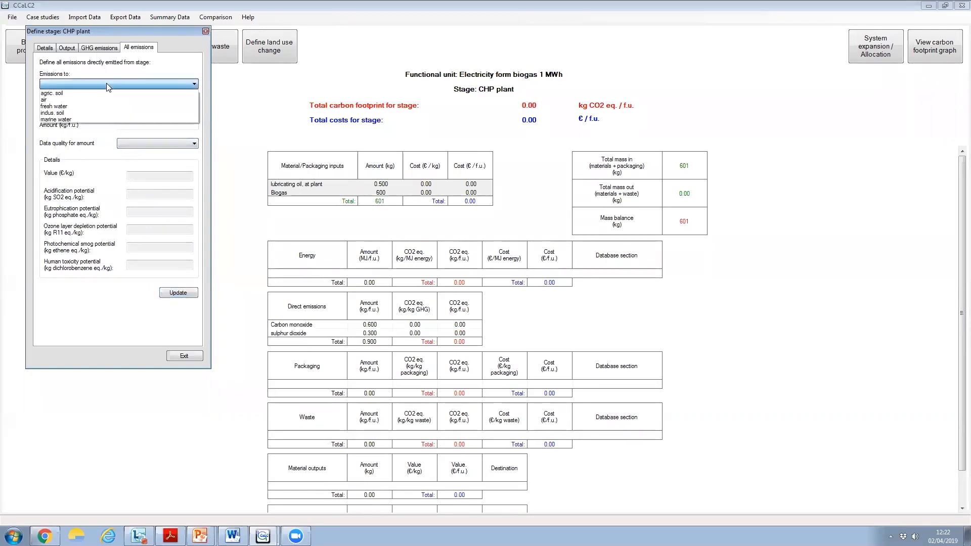
{"action": "left_click", "coordinate": [86, 100]}
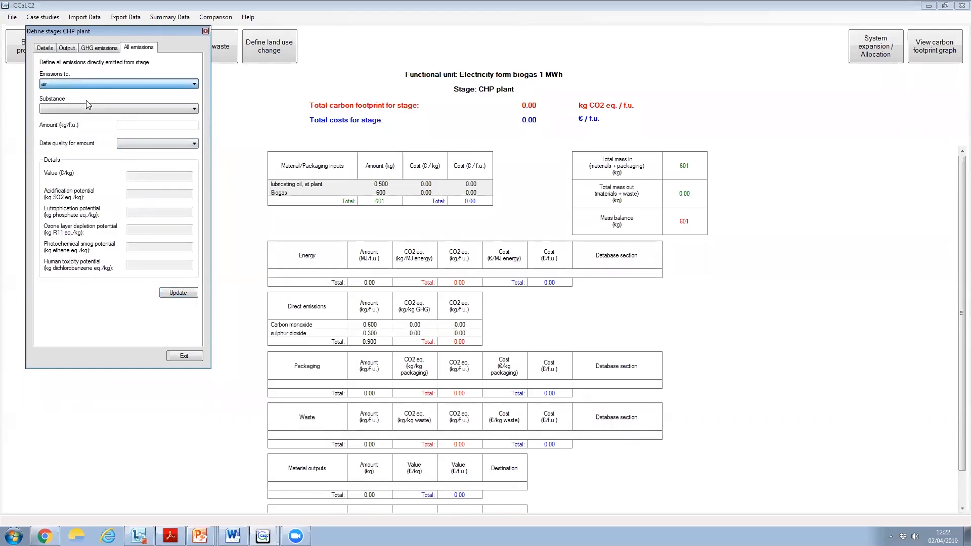
{"action": "left_click", "coordinate": [90, 108]}
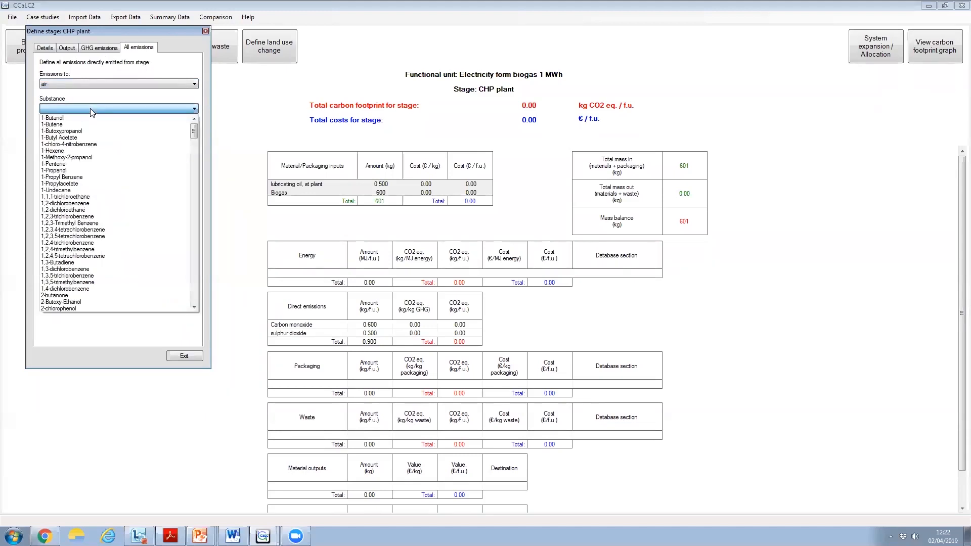
{"action": "key", "text": "n"}
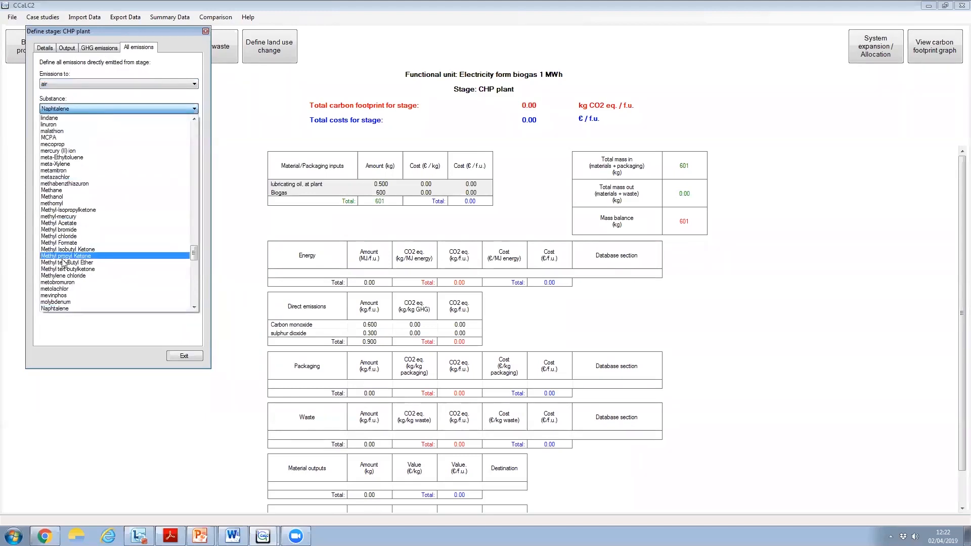
{"action": "left_click", "coordinate": [52, 190]}
{"action": "left_click", "coordinate": [129, 126]}
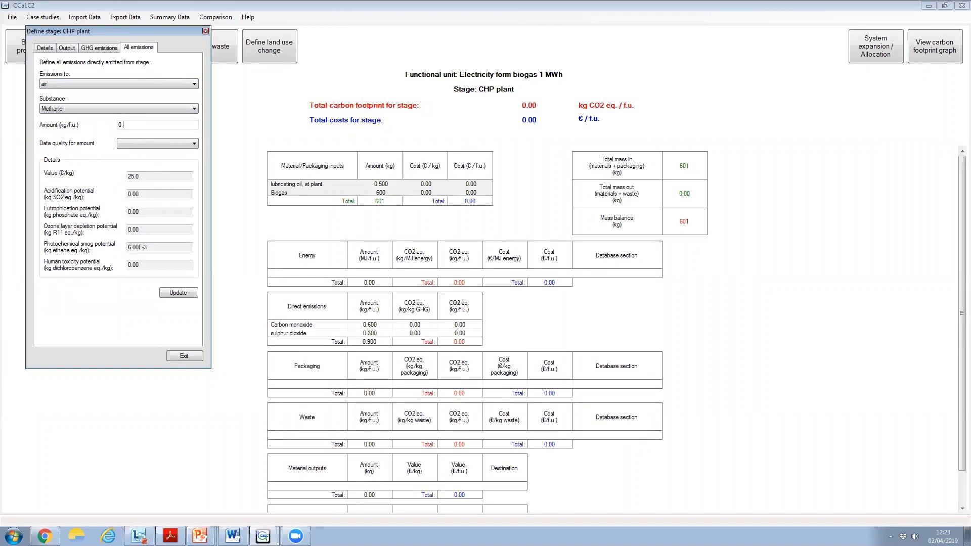
{"action": "left_click", "coordinate": [141, 142]}
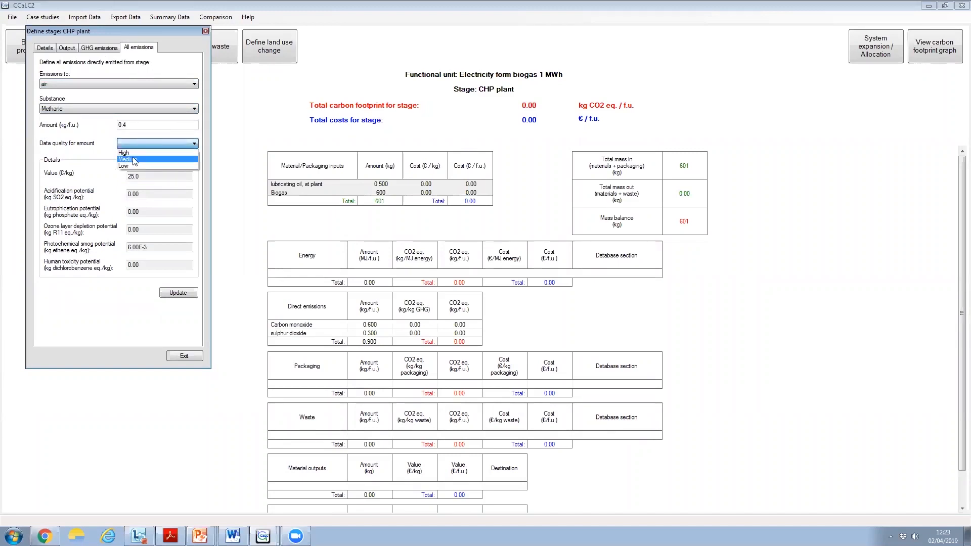
{"action": "left_click", "coordinate": [134, 157]}
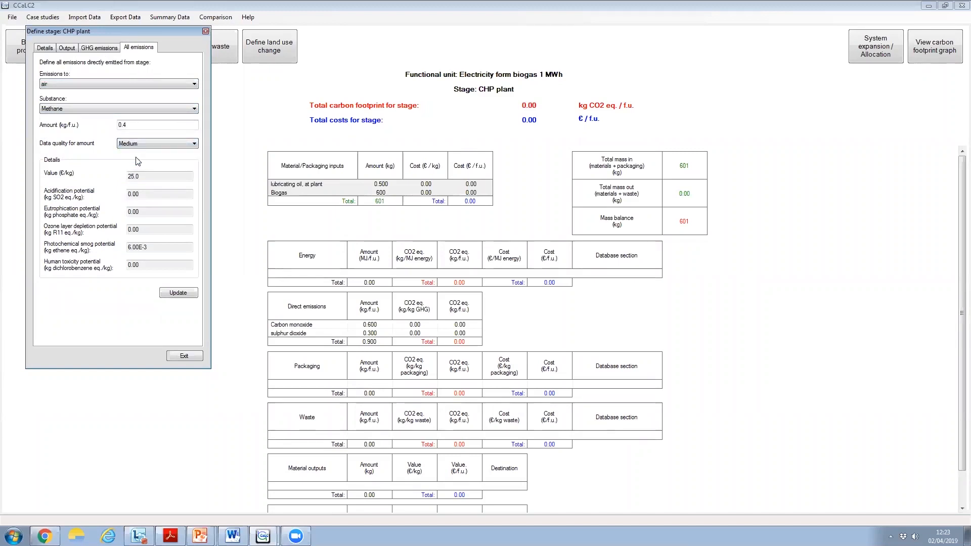
{"action": "left_click", "coordinate": [178, 293]}
Add a direct emission of nitrogen oxides (as NO2) to air from the CHP plant, 0.02 kg/f.u. with Medium data quality
{"action": "left_click", "coordinate": [193, 84]}
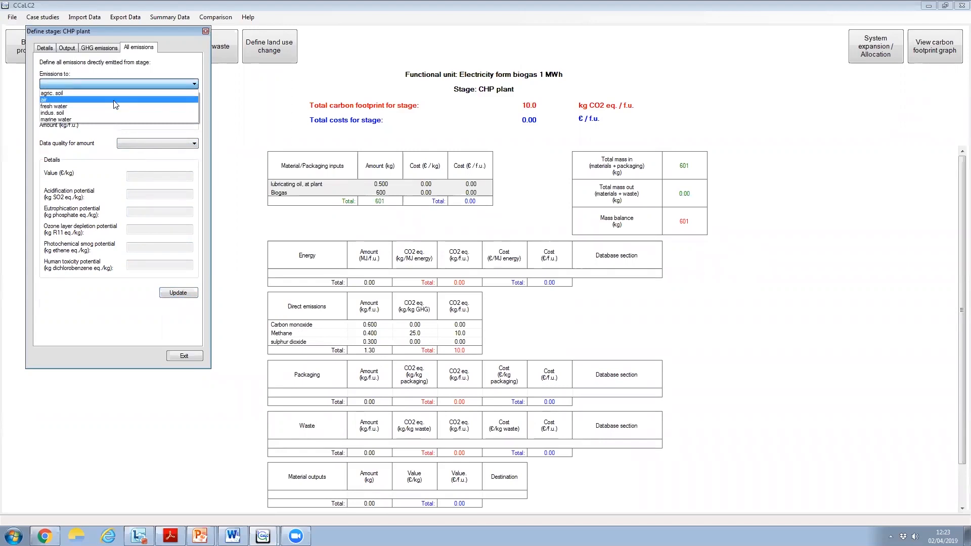
{"action": "left_click", "coordinate": [136, 100]}
{"action": "left_click", "coordinate": [170, 110]}
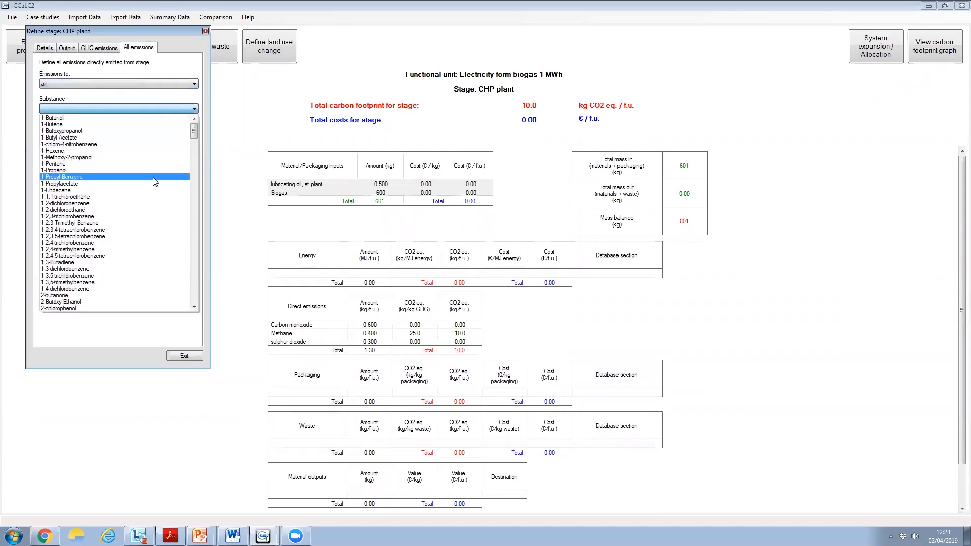
{"action": "key", "text": "o"}
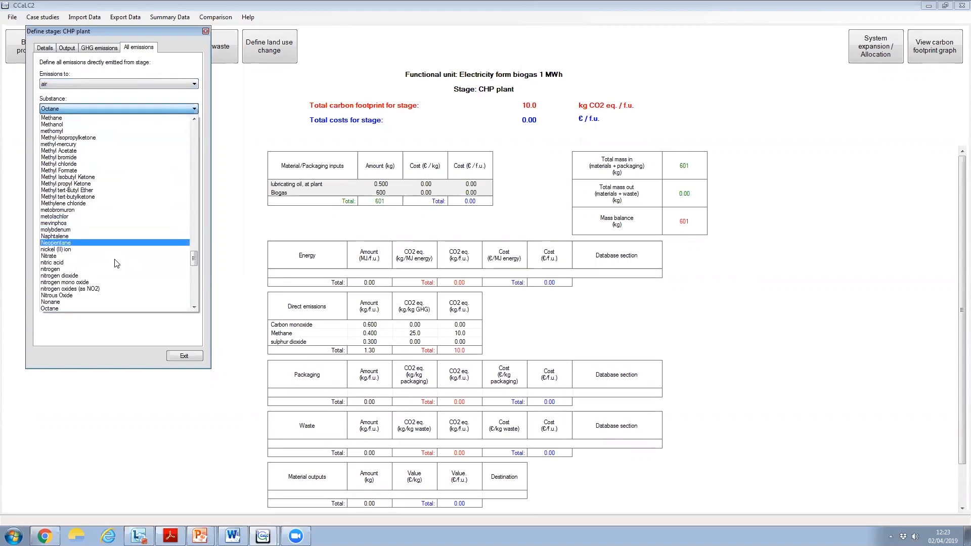
{"action": "left_click", "coordinate": [88, 292]}
{"action": "left_click", "coordinate": [165, 122]}
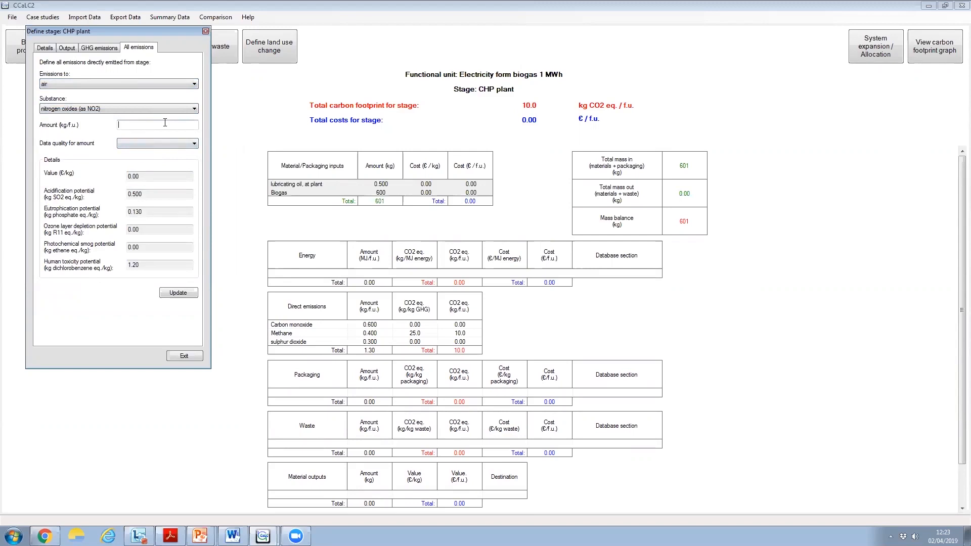
{"action": "type", "text": "0.02"}
{"action": "left_click", "coordinate": [177, 143]}
{"action": "left_click", "coordinate": [138, 160]}
{"action": "left_click", "coordinate": [178, 293]}
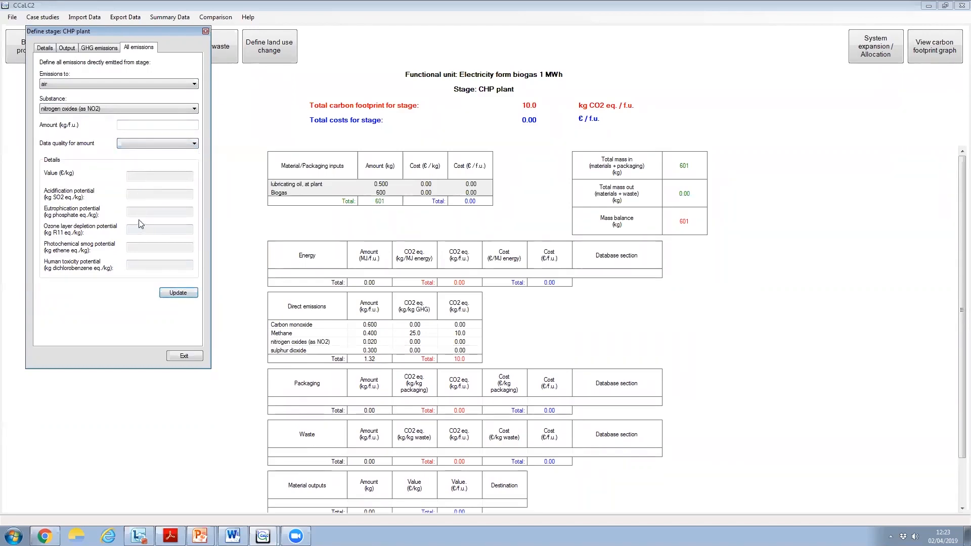
{"action": "left_click", "coordinate": [195, 85]}
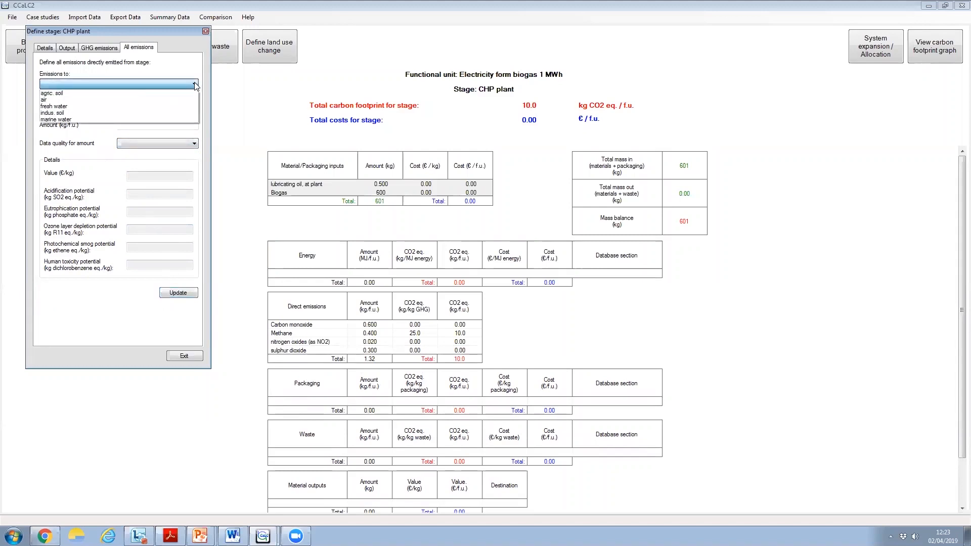
{"action": "left_click", "coordinate": [104, 101]}
{"action": "left_click", "coordinate": [189, 109]}
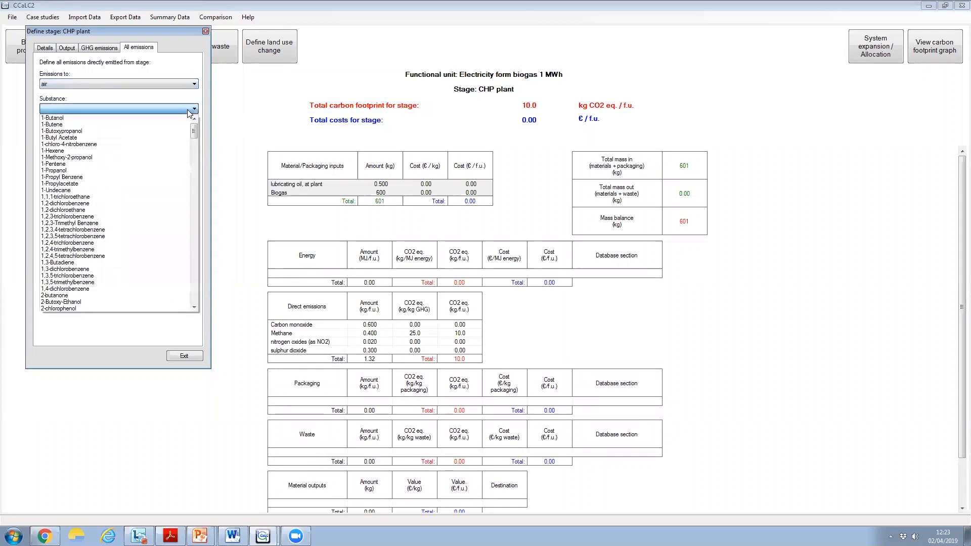
{"action": "key", "text": "d"}
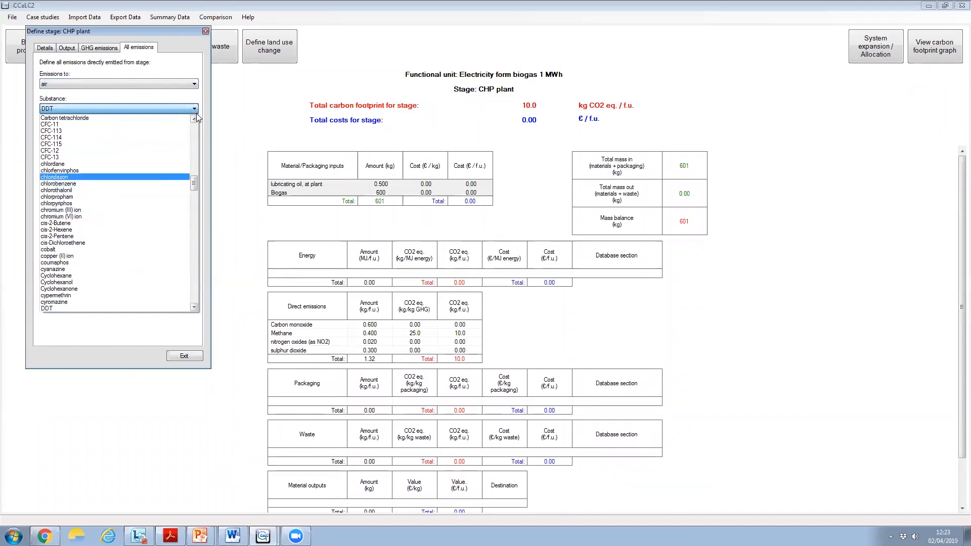
Add a greenhouse gas emission of Carbon Dioxide (biogenic) from the CHP plant, 1025 kg/f.u. with Low data quality, and close the stage definition
{"action": "left_click", "coordinate": [99, 48]}
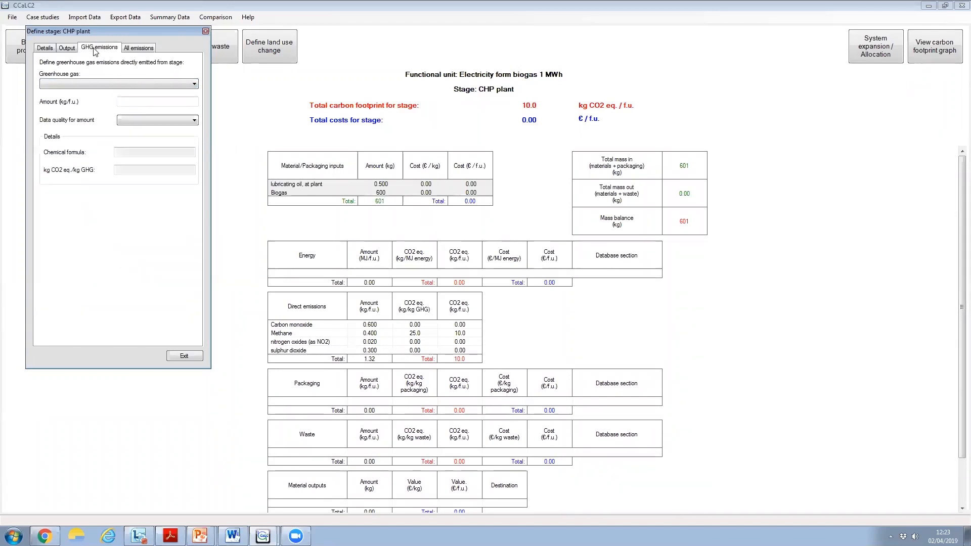
{"action": "left_click", "coordinate": [147, 82]}
{"action": "left_click", "coordinate": [105, 100]}
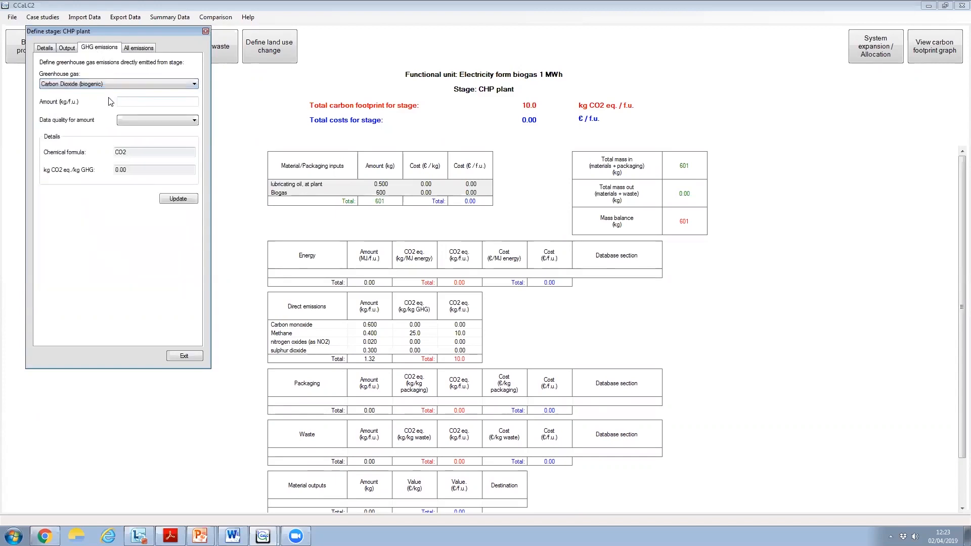
{"action": "left_click", "coordinate": [140, 102]}
{"action": "type", "text": "1025"}
{"action": "left_click", "coordinate": [134, 117]}
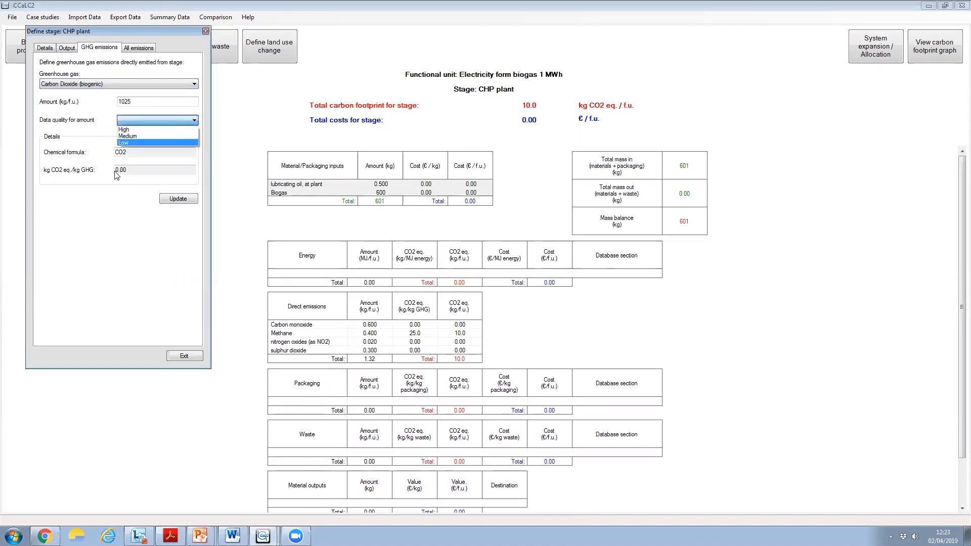
{"action": "left_click", "coordinate": [132, 142]}
{"action": "left_click", "coordinate": [181, 199]}
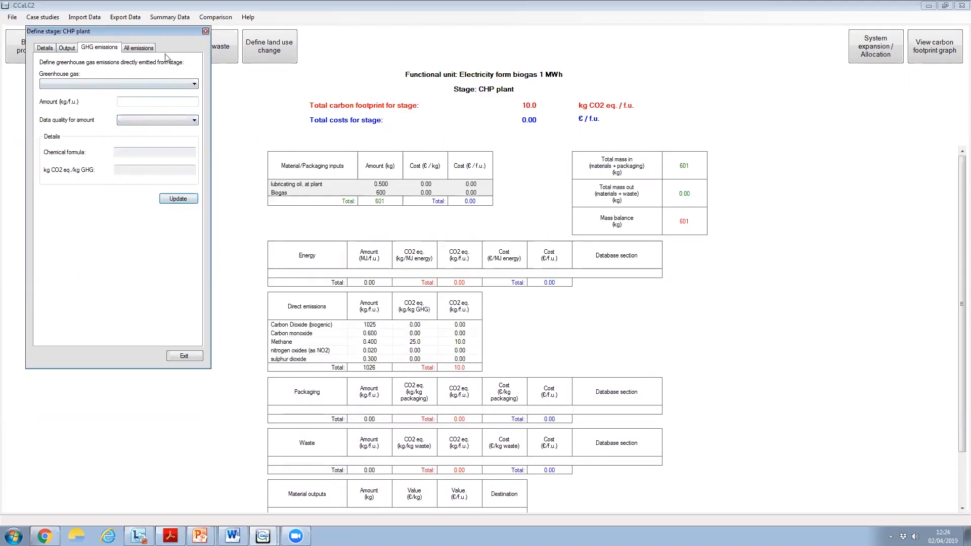
{"action": "left_click", "coordinate": [185, 356]}
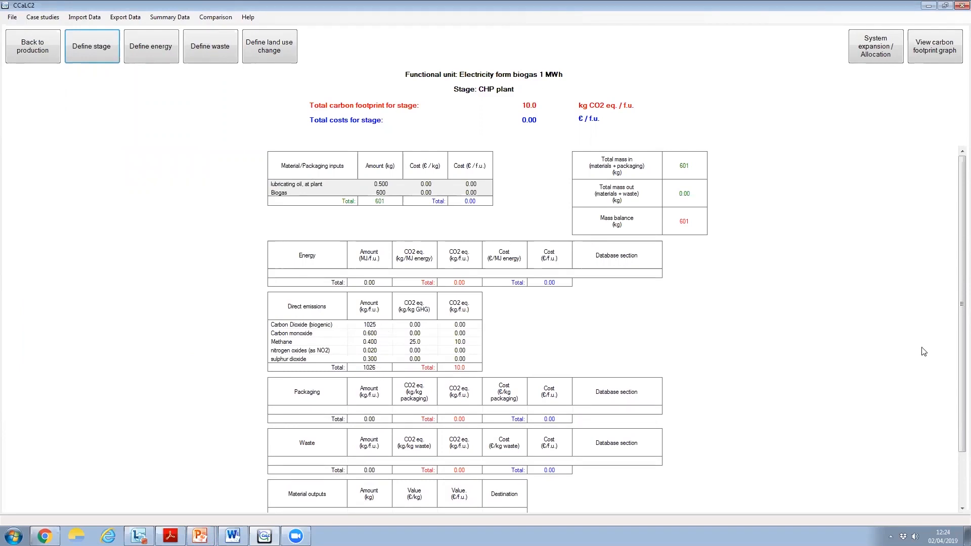
For the CHP plant's waste, search the database for "mineral" and select the disposal of used mineral oil, 10% water, to hazardous waste incineration
{"action": "left_click_drag", "start_coordinate": [957, 361], "coordinate": [957, 415]}
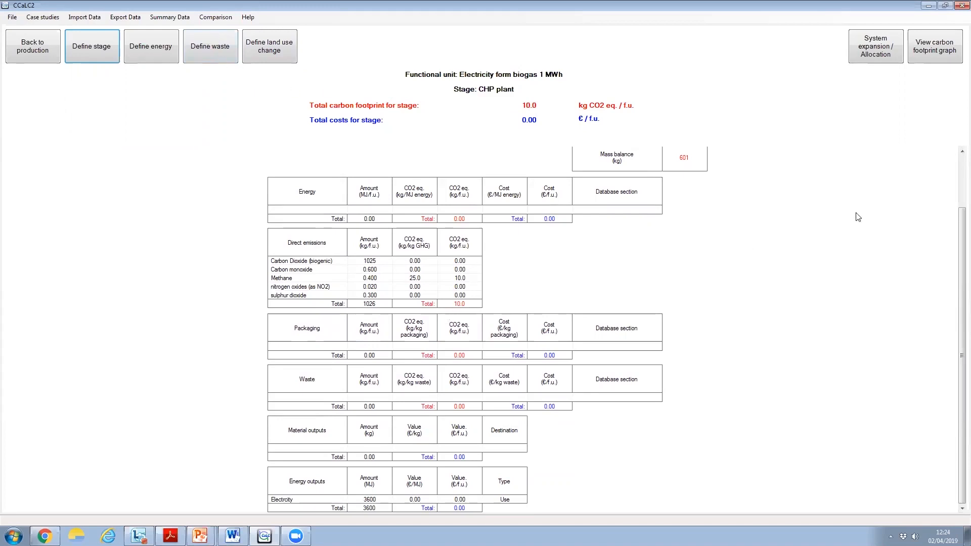
{"action": "left_click_drag", "start_coordinate": [956, 220], "coordinate": [956, 170]}
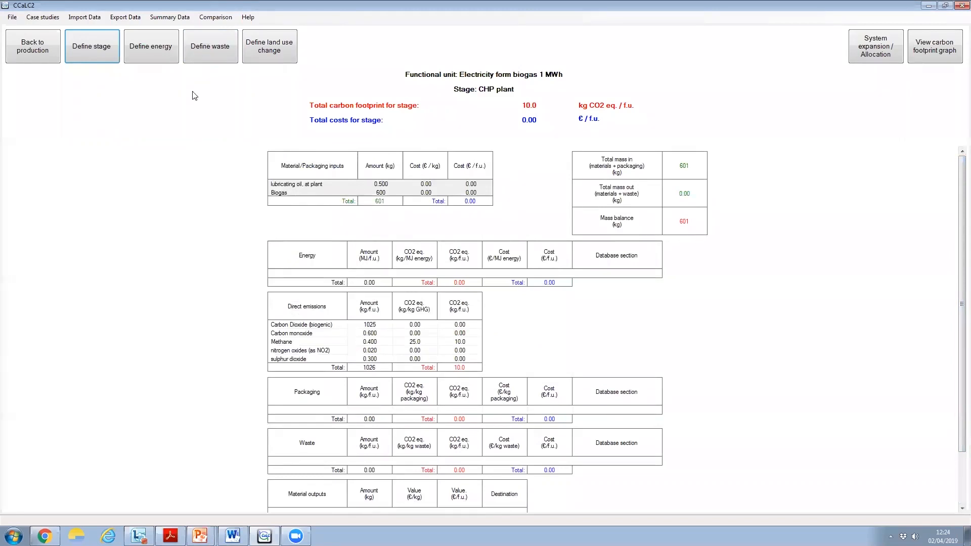
{"action": "left_click", "coordinate": [209, 50]}
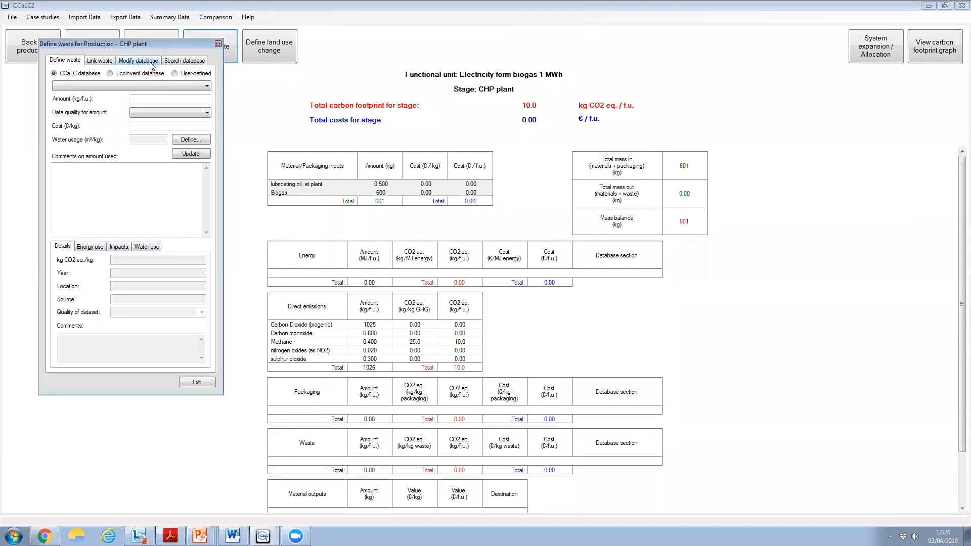
{"action": "left_click", "coordinate": [179, 59]}
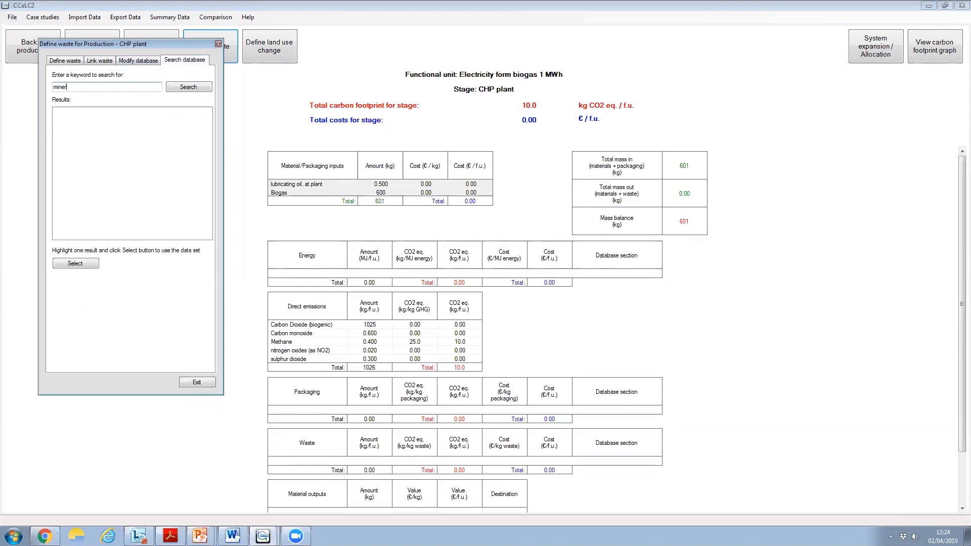
{"action": "type", "text": "mineral"}
{"action": "left_click", "coordinate": [191, 87]}
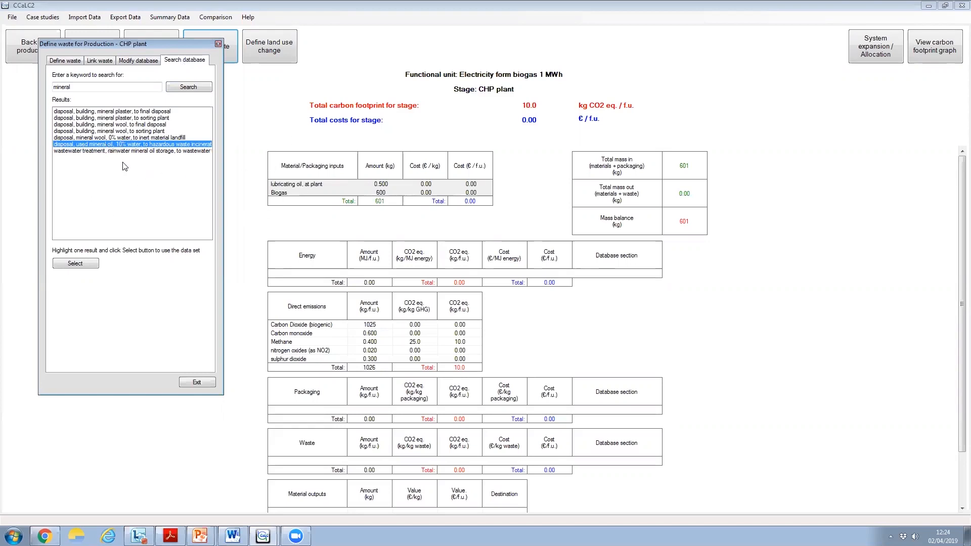
{"action": "left_click", "coordinate": [76, 264]}
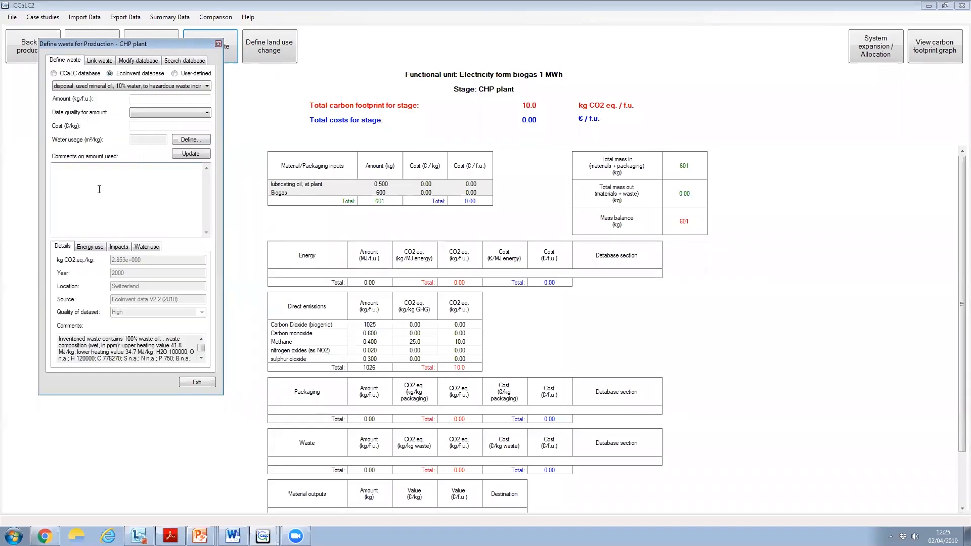
Add the used mineral oil disposal waste with amount 0.5 kg/f.u., High data quality and cost 0.5 €/kg, and close the waste definition
{"action": "left_click", "coordinate": [148, 97]}
{"action": "type", "text": "0.5"}
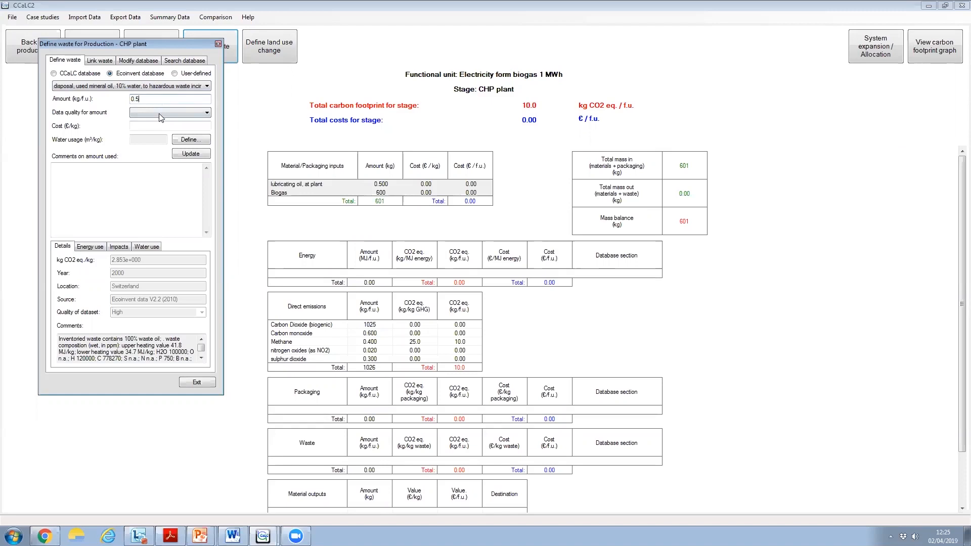
{"action": "left_click", "coordinate": [159, 113]}
{"action": "left_click", "coordinate": [170, 122]}
{"action": "left_click", "coordinate": [184, 156]}
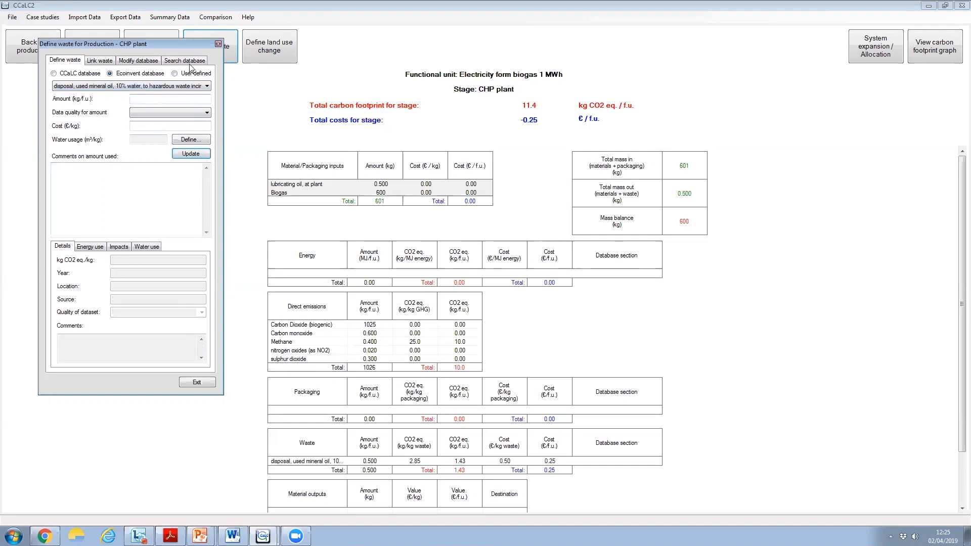
{"action": "left_click", "coordinate": [218, 44]}
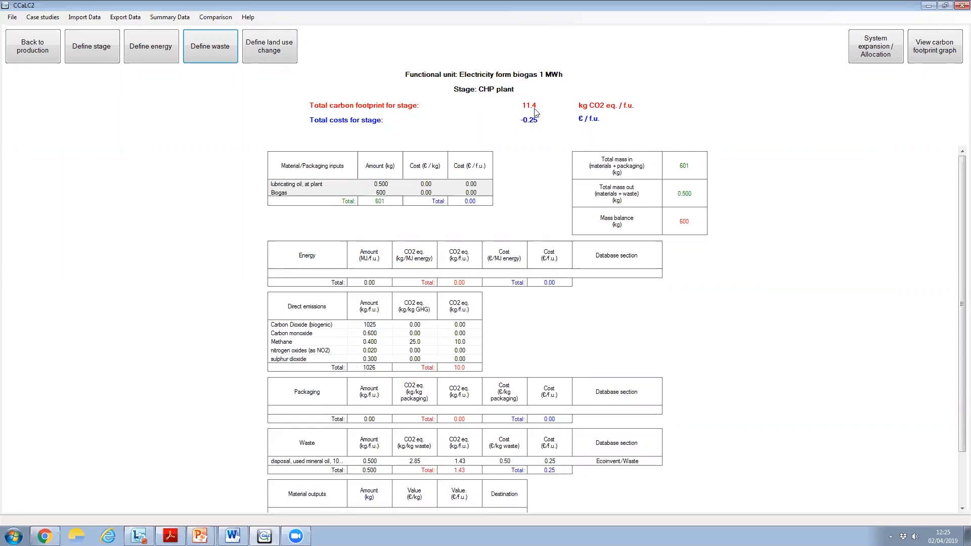
Return to the production overview and open the Digestate application stage's definition at the section for all direct emissions
{"action": "left_click", "coordinate": [25, 53]}
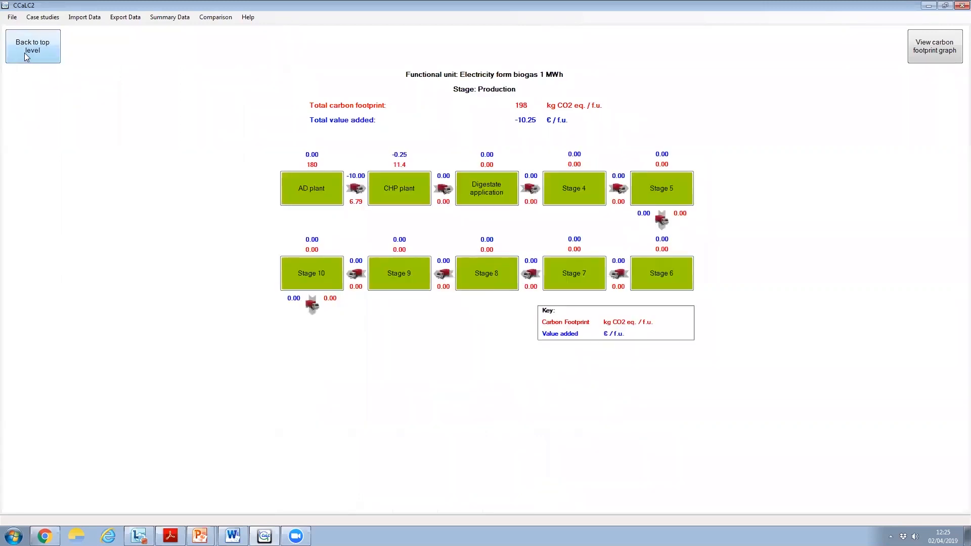
{"action": "left_click", "coordinate": [487, 199]}
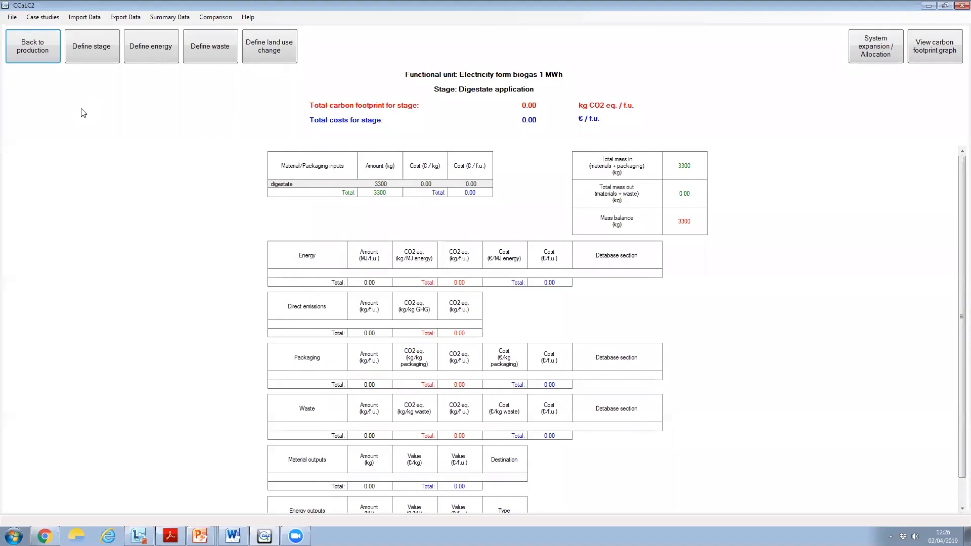
{"action": "left_click", "coordinate": [82, 58]}
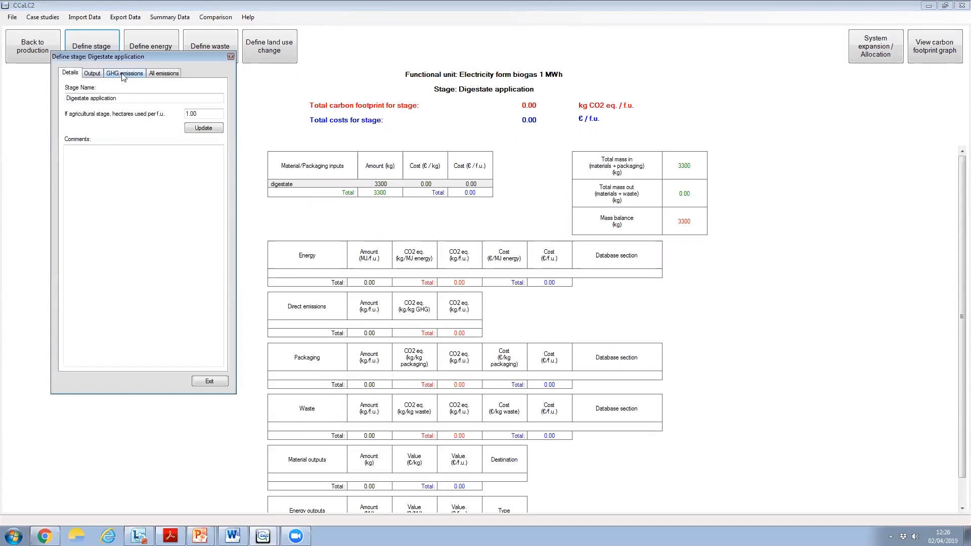
{"action": "left_click", "coordinate": [167, 74]}
Add a direct emission of ammonia to air from the digestate application, 11.4 kg/f.u. with High data quality
{"action": "left_click", "coordinate": [219, 110]}
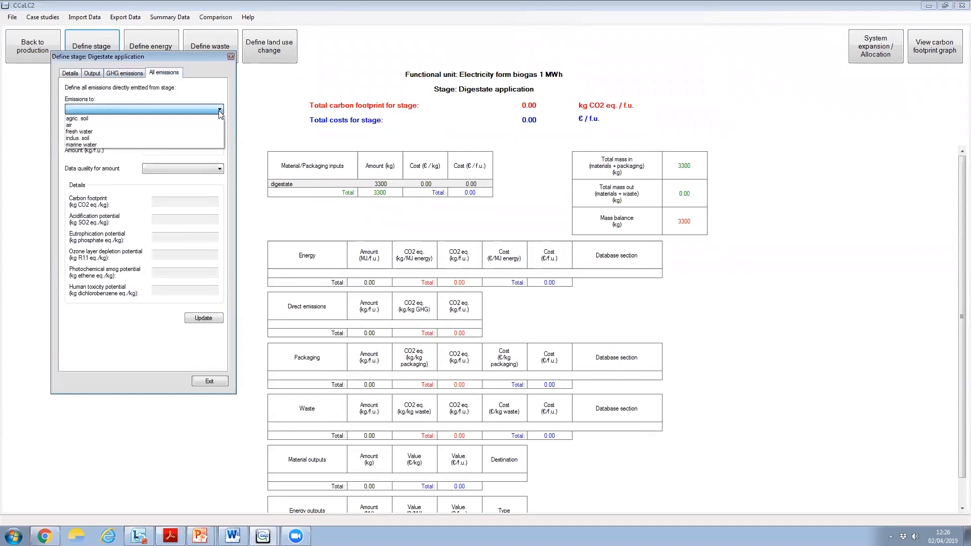
{"action": "left_click", "coordinate": [122, 124]}
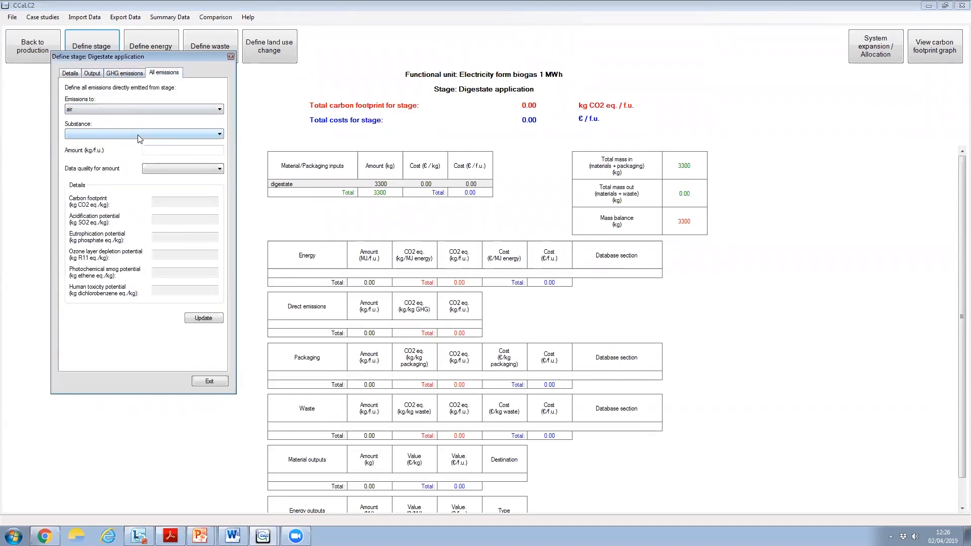
{"action": "left_click", "coordinate": [138, 134]}
{"action": "scroll", "coordinate": [138, 135], "scroll_direction": "down", "scroll_amount": 15}
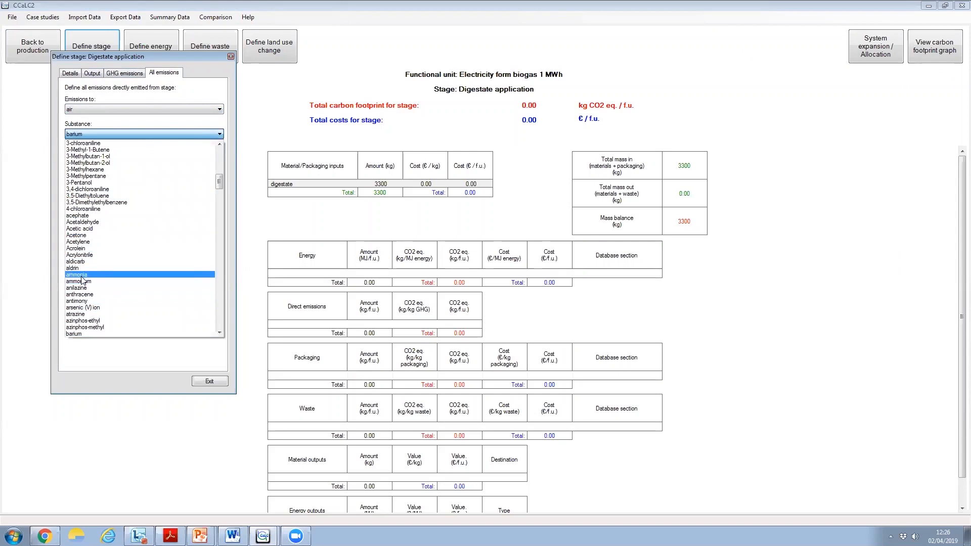
{"action": "left_click", "coordinate": [106, 274]}
{"action": "left_click", "coordinate": [192, 154]}
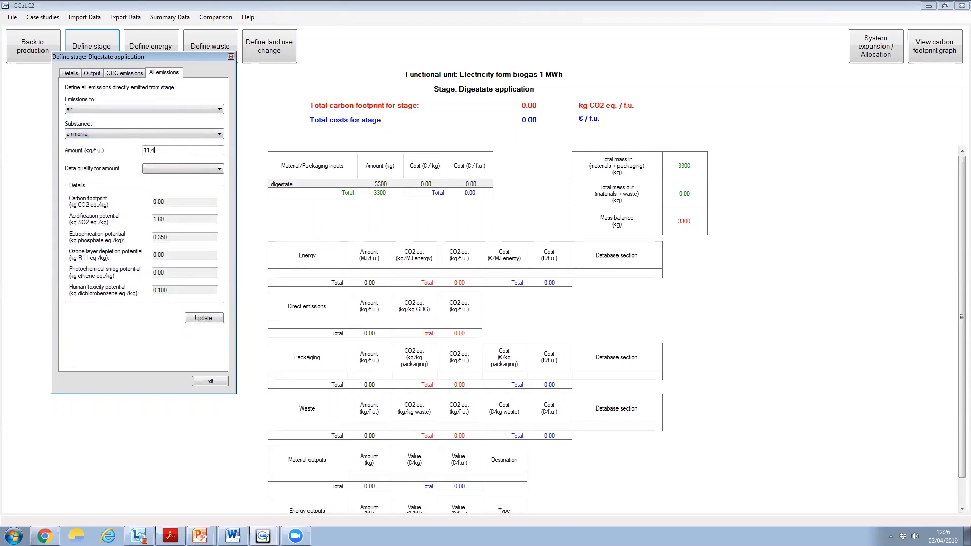
{"action": "left_click", "coordinate": [188, 168]}
{"action": "left_click", "coordinate": [180, 176]}
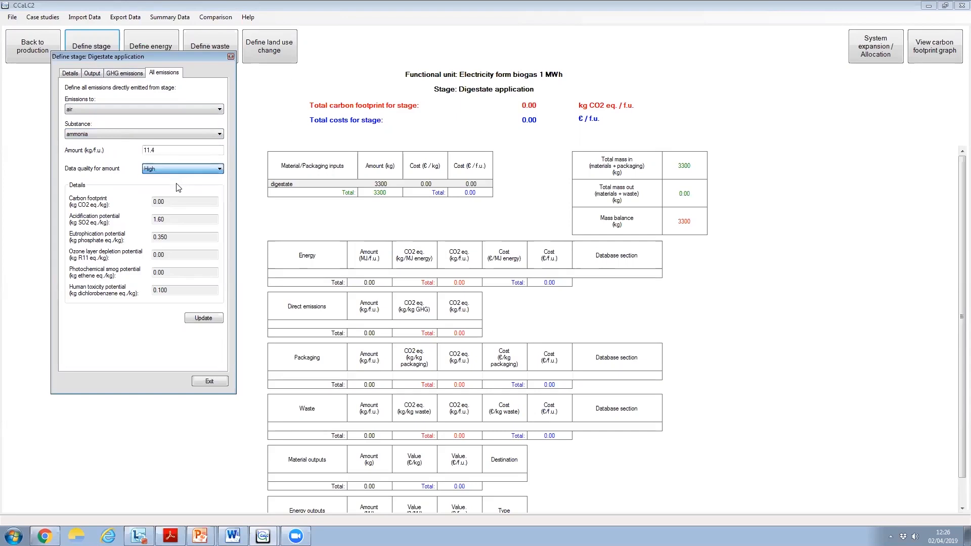
{"action": "left_click", "coordinate": [203, 318]}
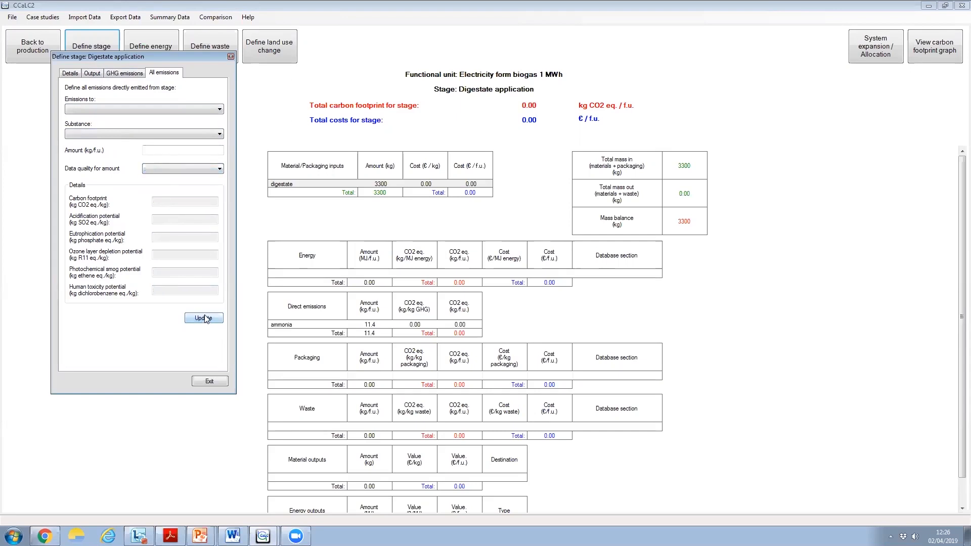
Add a direct emission of Methane to air from the digestate application, 0.02 kg/f.u. with Low data quality
{"action": "left_click", "coordinate": [165, 107]}
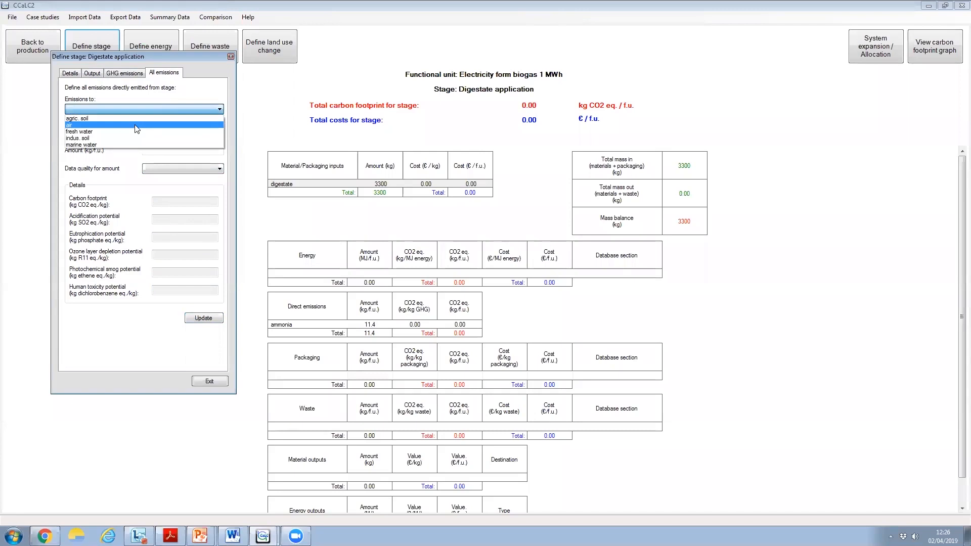
{"action": "left_click", "coordinate": [134, 125]}
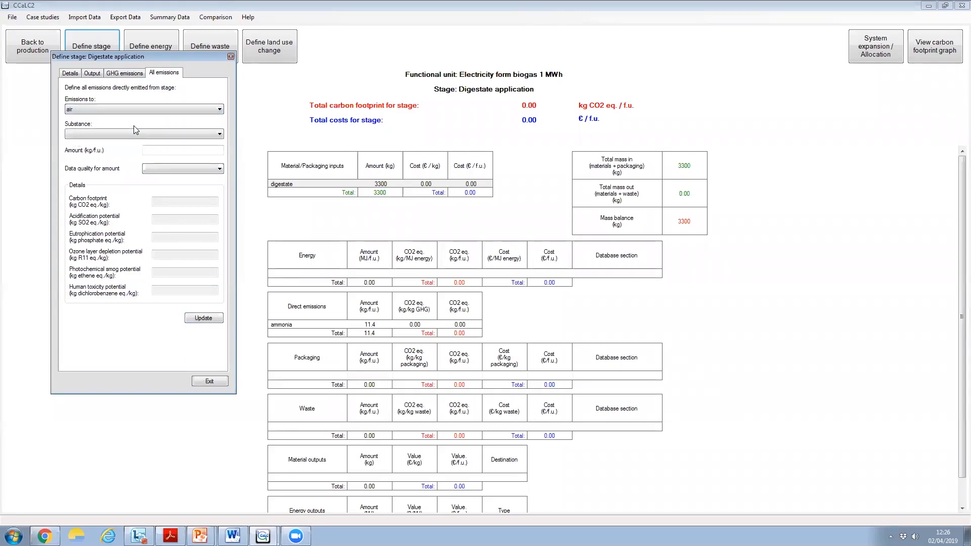
{"action": "left_click", "coordinate": [129, 135]}
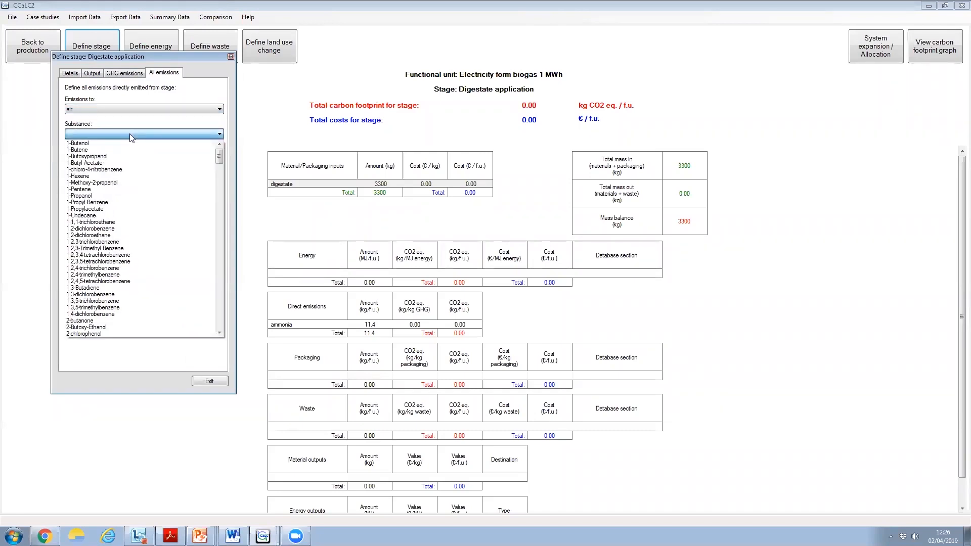
{"action": "key", "text": "m"}
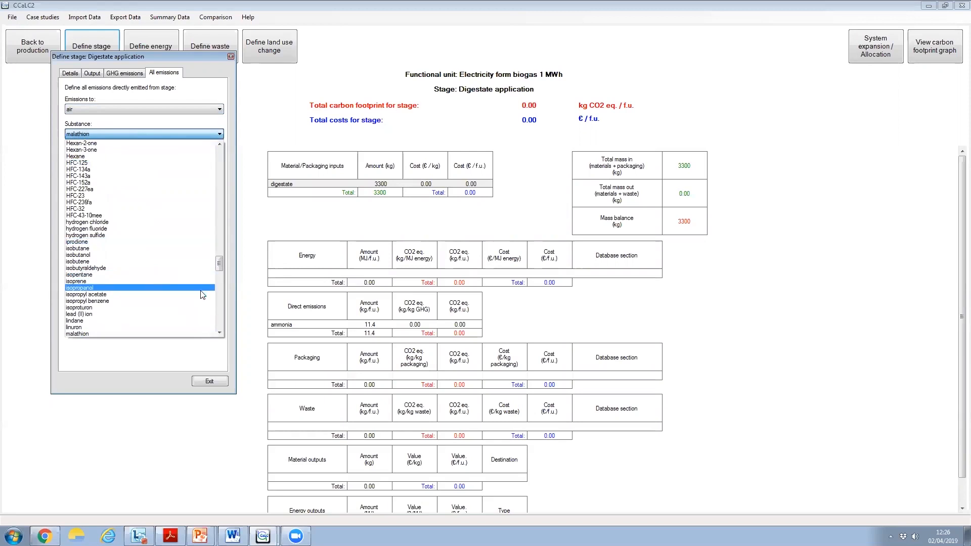
{"action": "scroll", "coordinate": [202, 294], "scroll_direction": "down", "scroll_amount": 3}
{"action": "left_click", "coordinate": [93, 219]}
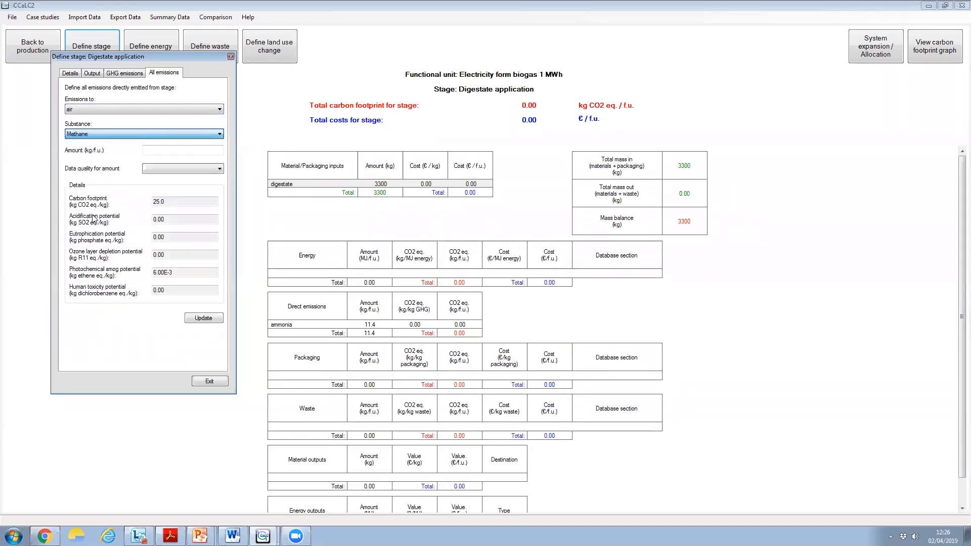
{"action": "left_click", "coordinate": [183, 149]}
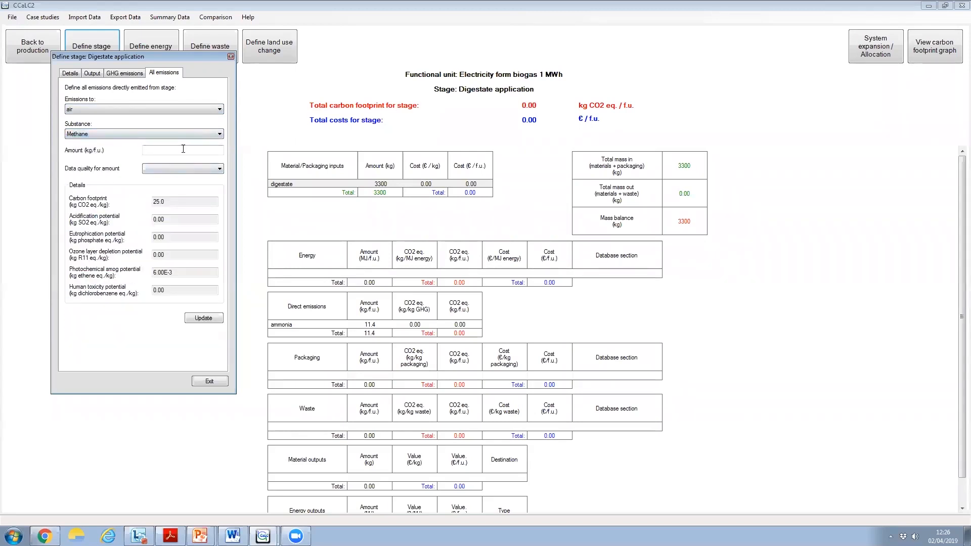
{"action": "type", "text": "0.0"}
{"action": "left_click", "coordinate": [171, 168]}
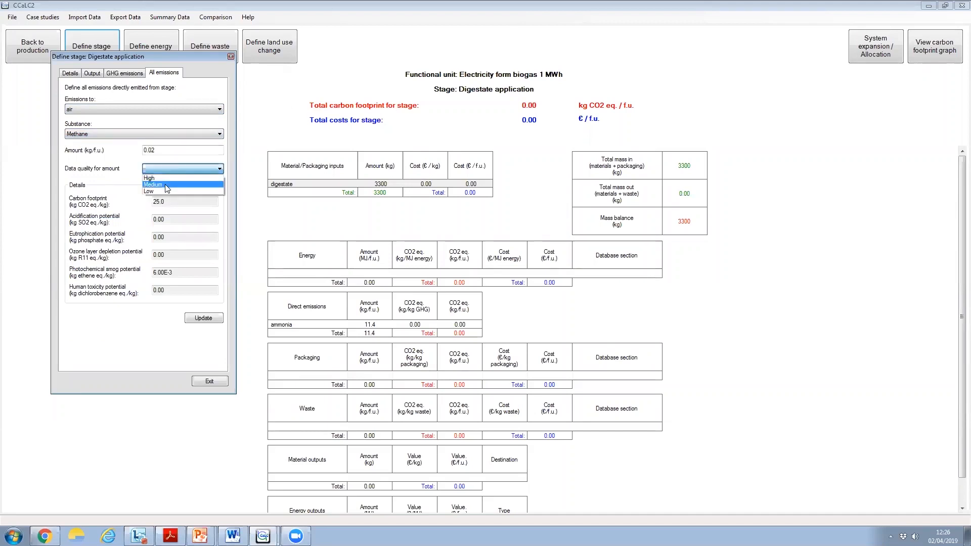
{"action": "left_click", "coordinate": [165, 185]}
{"action": "left_click", "coordinate": [198, 169]}
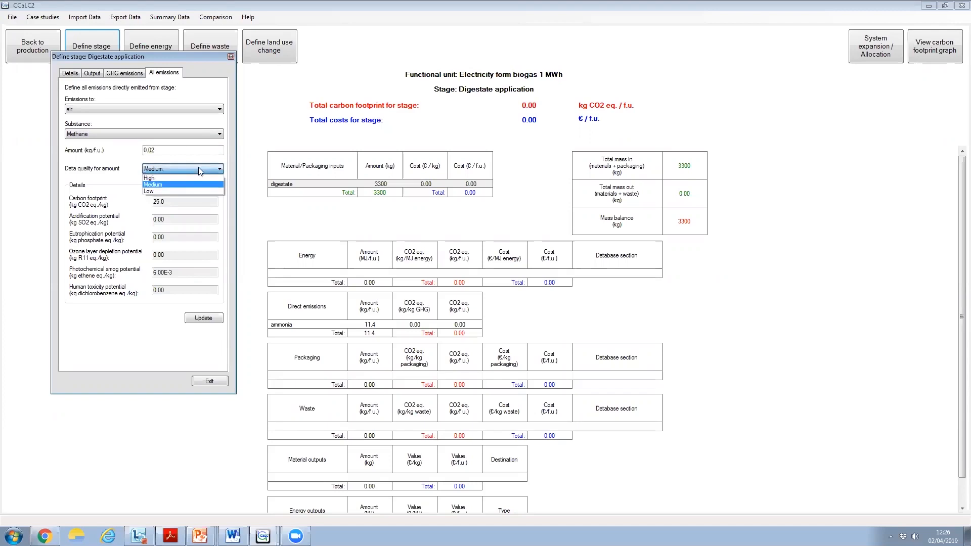
{"action": "left_click", "coordinate": [179, 189]}
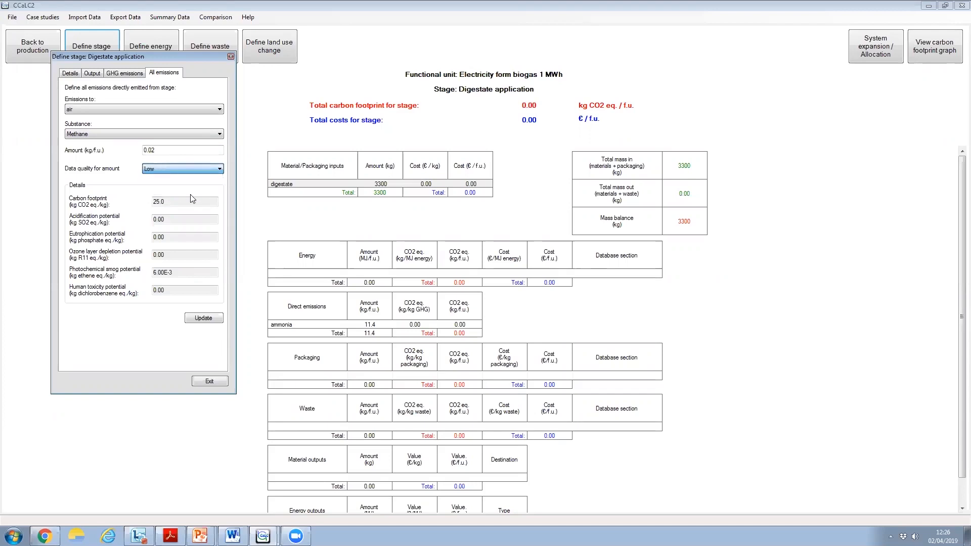
{"action": "left_click", "coordinate": [201, 319]}
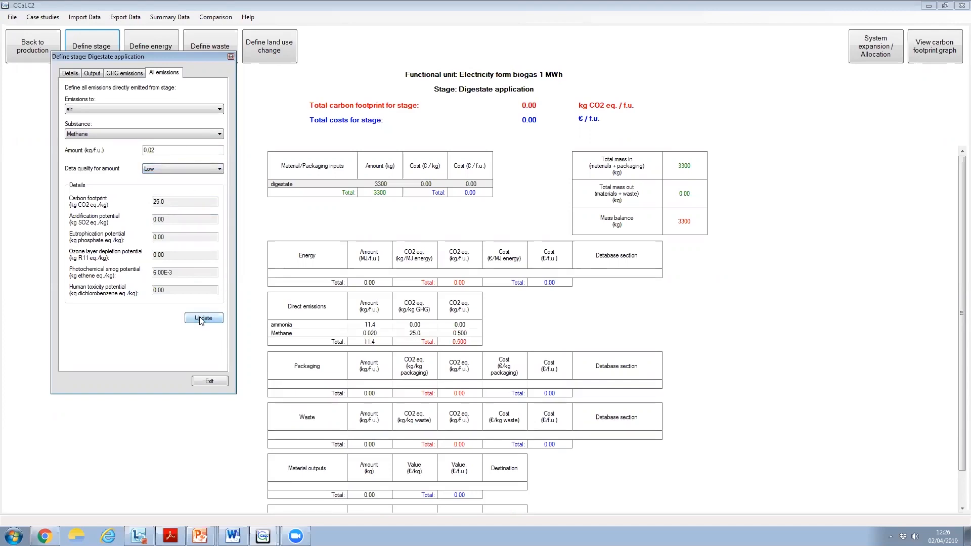
Add a direct emission of nitrogen oxides (as NO2) to air from the digestate application, 1.1 kg/f.u. with Low data quality
{"action": "left_click", "coordinate": [152, 109]}
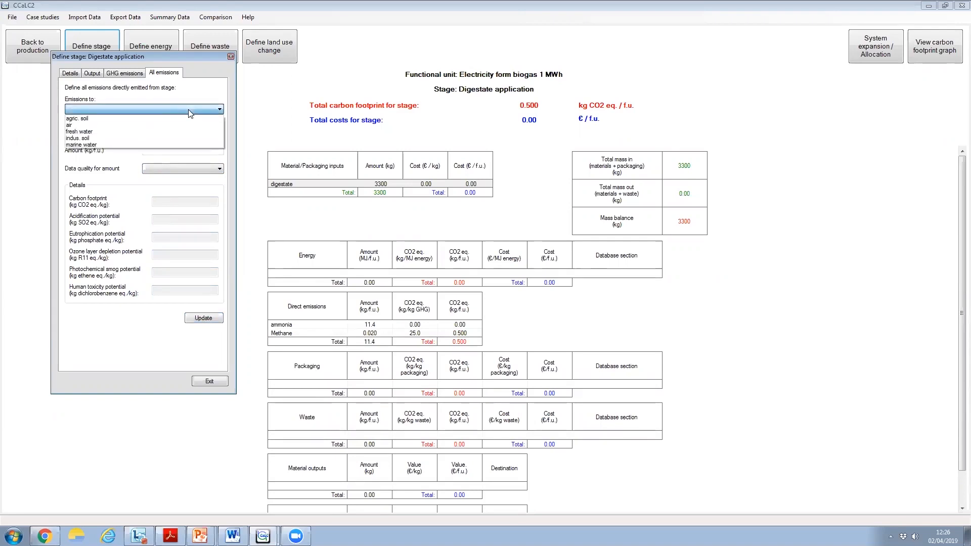
{"action": "left_click", "coordinate": [145, 125]}
{"action": "left_click", "coordinate": [145, 134]}
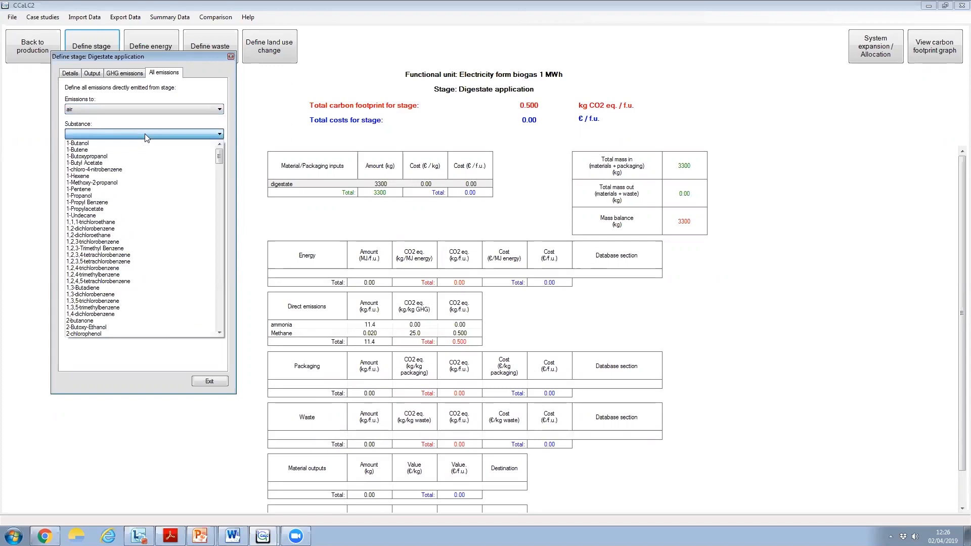
{"action": "key", "text": "o"}
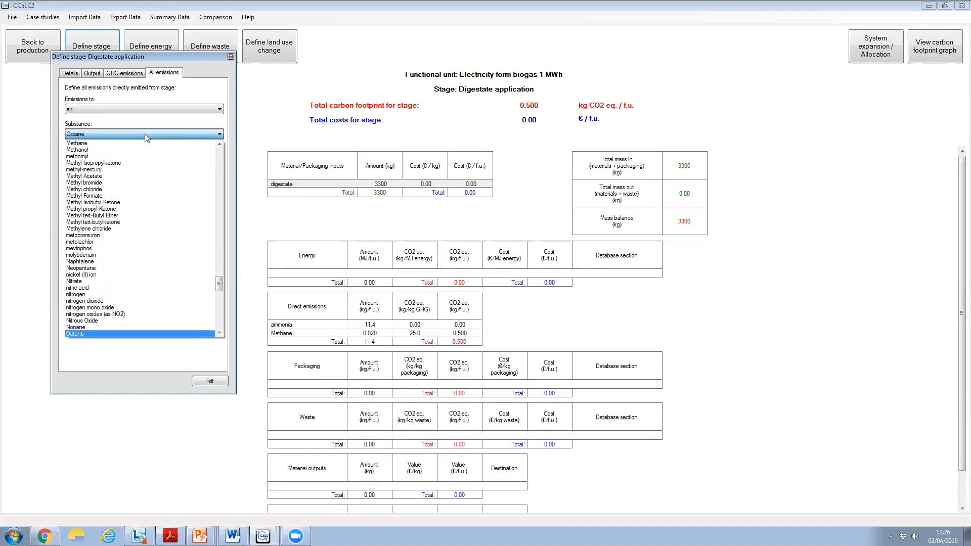
{"action": "left_click", "coordinate": [96, 314]}
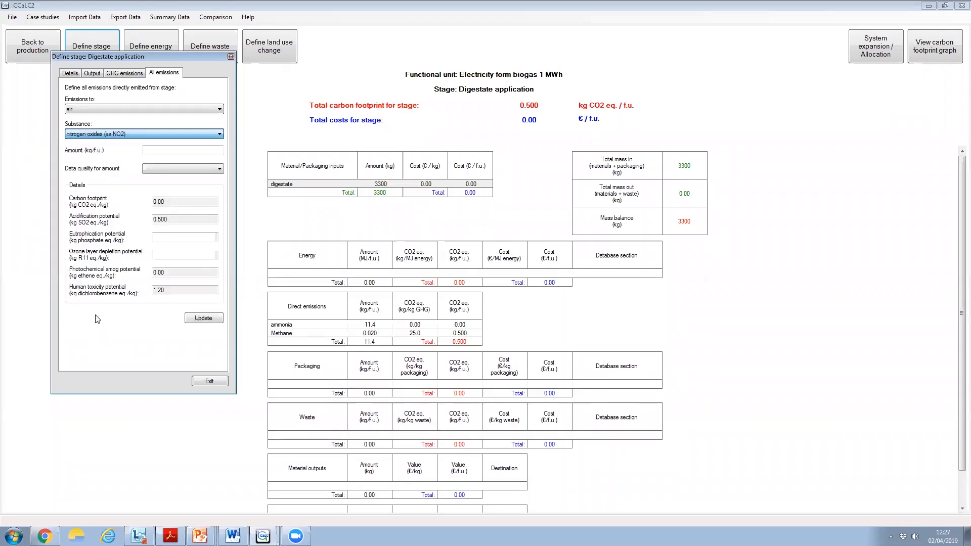
{"action": "left_click", "coordinate": [158, 150]}
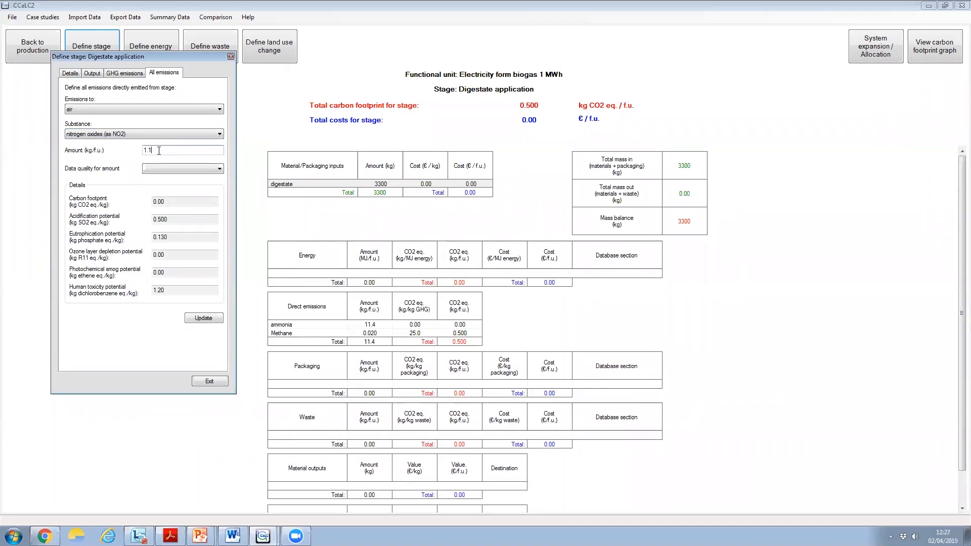
{"action": "left_click", "coordinate": [165, 169]}
{"action": "left_click", "coordinate": [167, 181]}
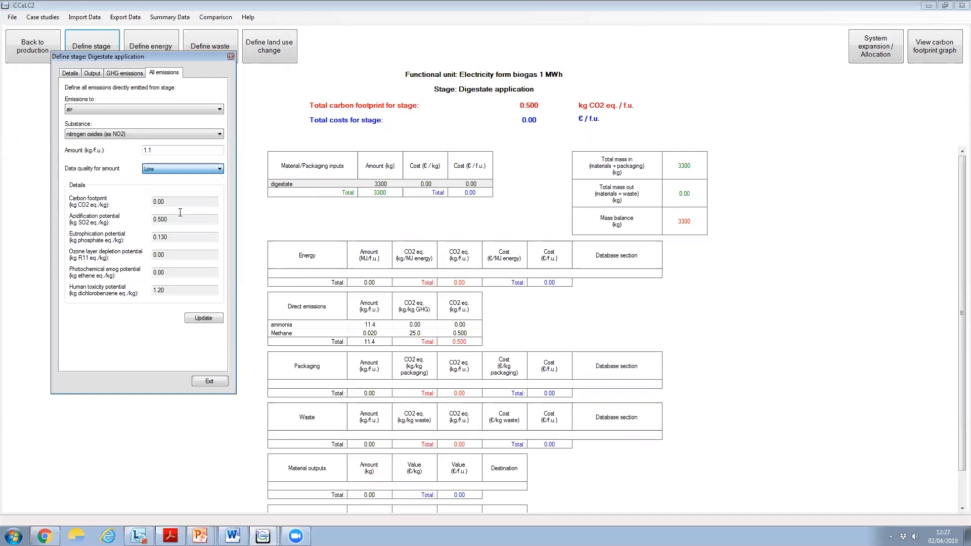
{"action": "left_click", "coordinate": [202, 318]}
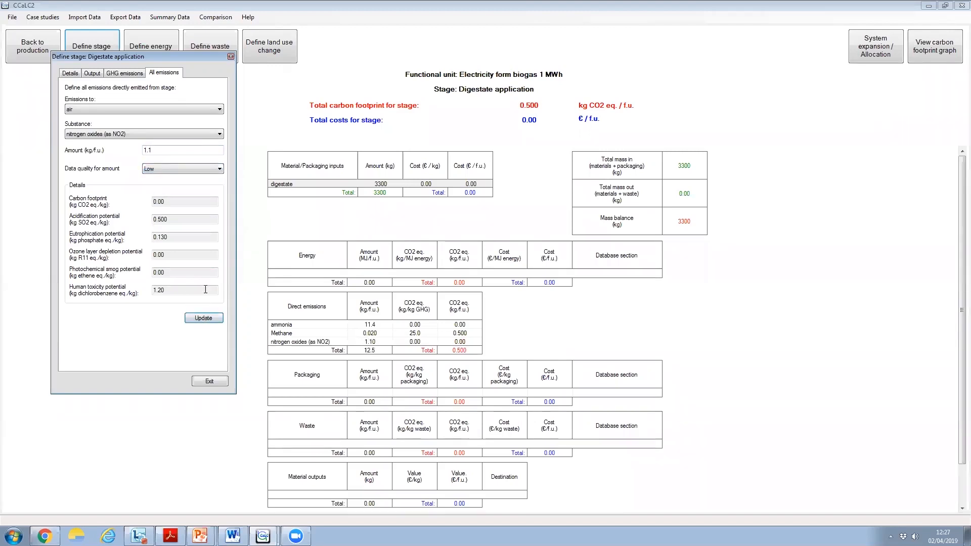
Add a direct emission of Nitrous Oxide to air from the digestate application, 0.001 kg/f.u. with Low data quality
{"action": "left_click", "coordinate": [201, 111]}
{"action": "left_click", "coordinate": [134, 126]}
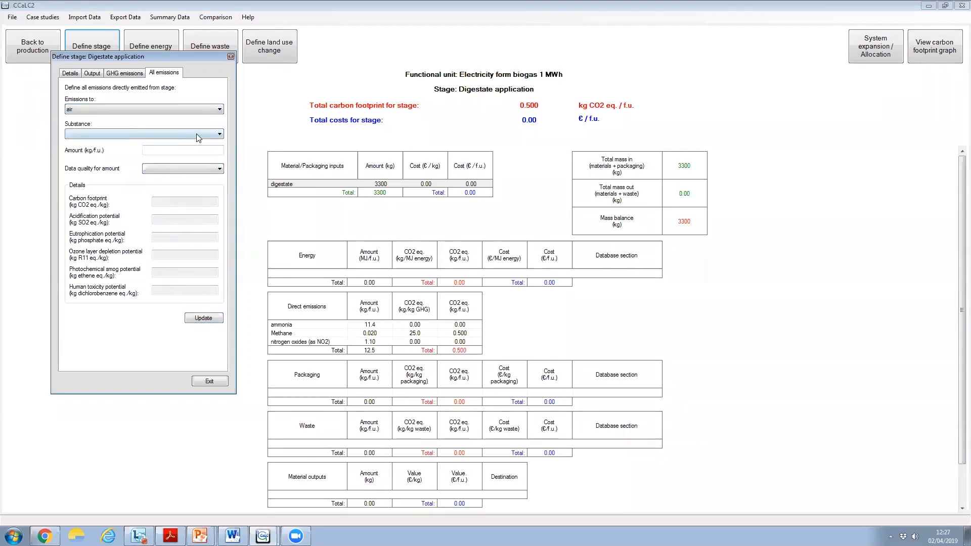
{"action": "left_click", "coordinate": [198, 135]}
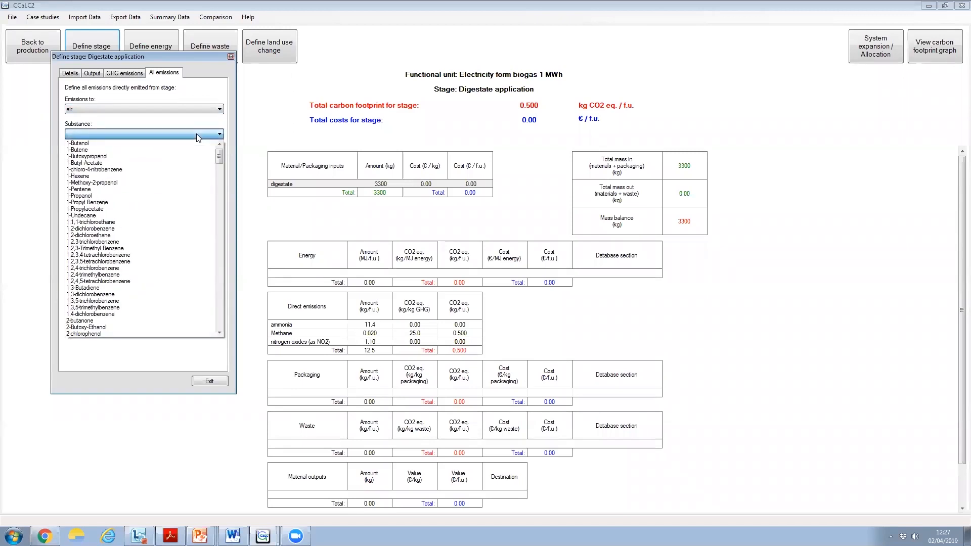
{"action": "key", "text": "o"}
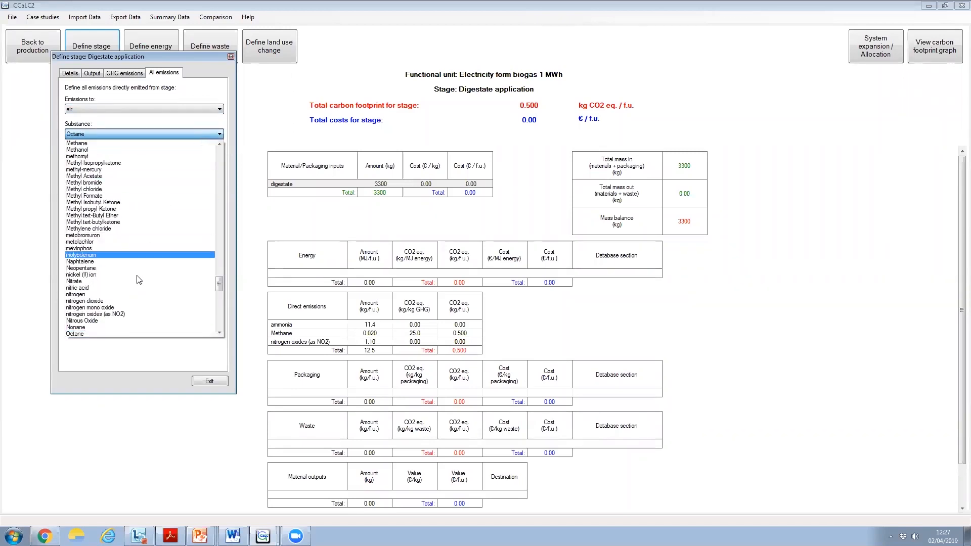
{"action": "left_click", "coordinate": [96, 321]}
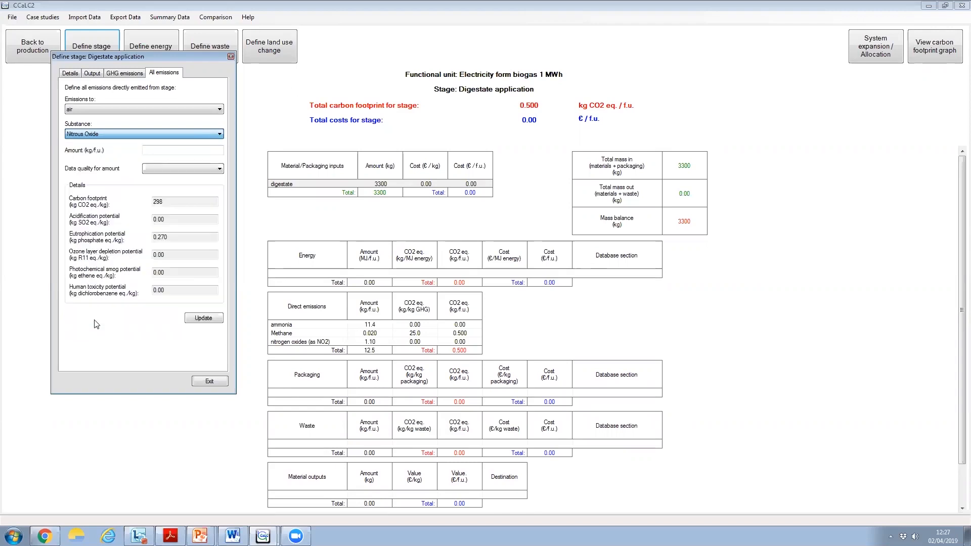
{"action": "left_click", "coordinate": [155, 151]}
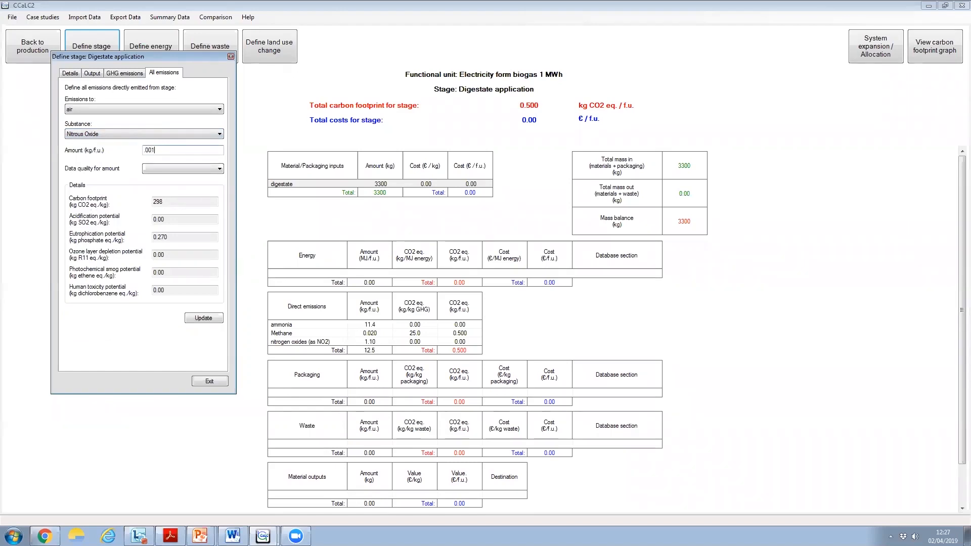
{"action": "left_click", "coordinate": [153, 164]}
{"action": "left_click", "coordinate": [154, 195]}
{"action": "left_click", "coordinate": [205, 317]}
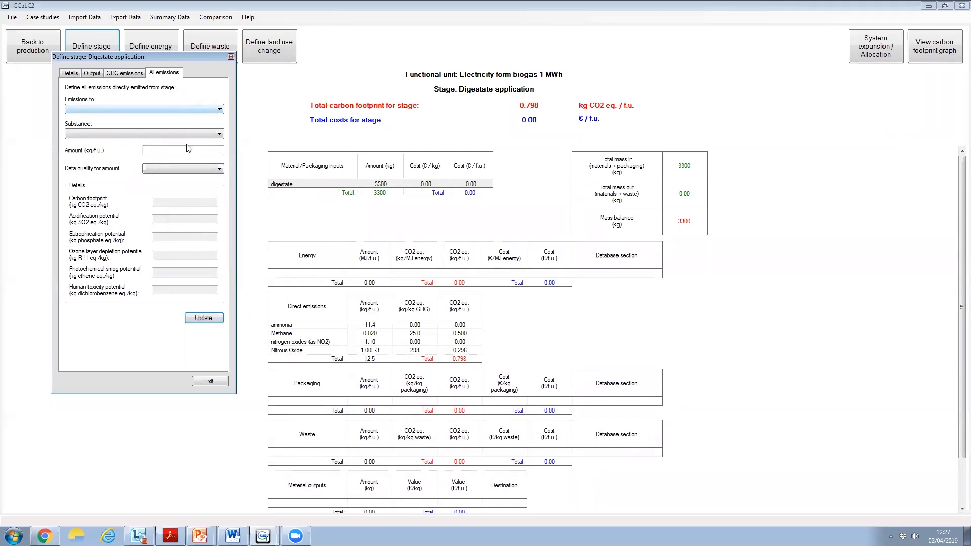
Add a direct emission of Nitrogen to fresh water from the digestate application, 7.5 kg/f.u. with Low data quality
{"action": "left_click", "coordinate": [219, 111]}
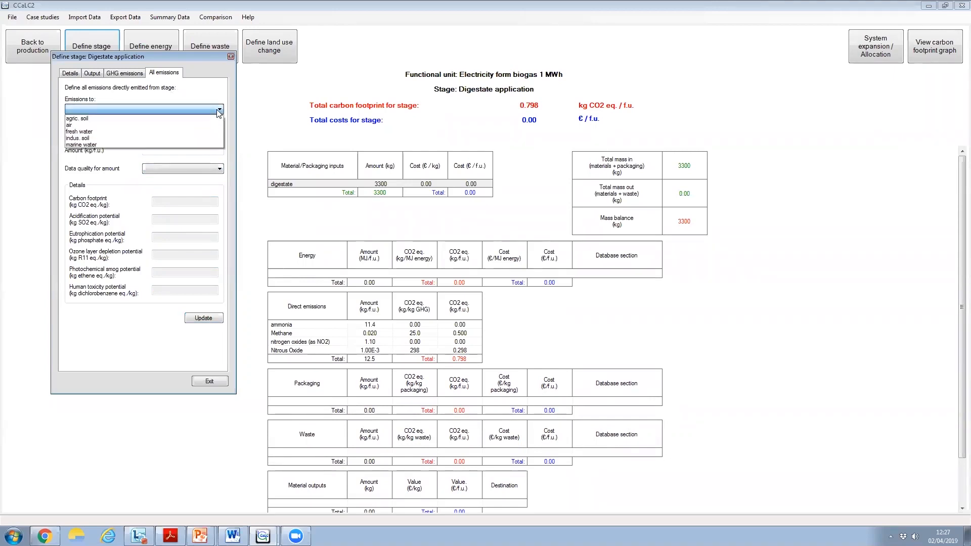
{"action": "left_click", "coordinate": [162, 132]}
{"action": "left_click", "coordinate": [219, 134]}
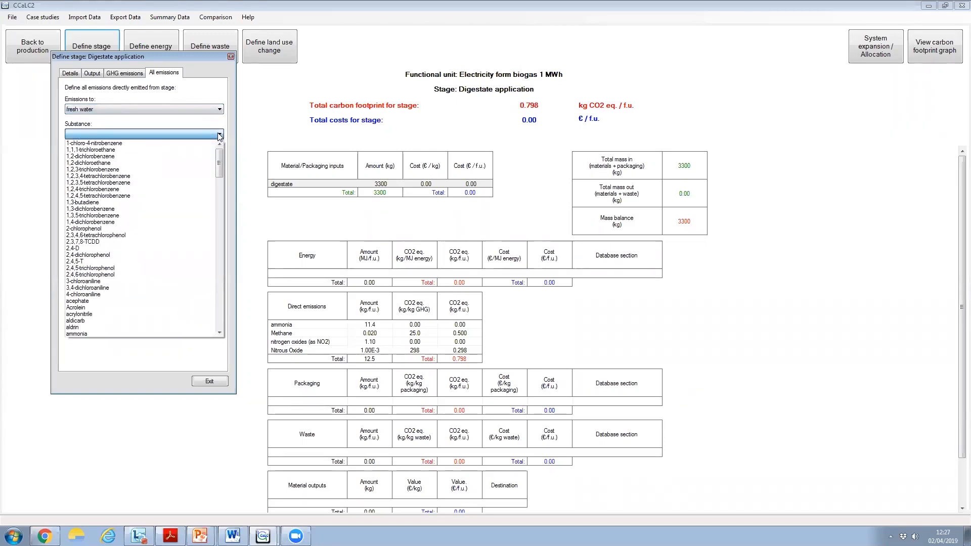
{"action": "key", "text": "o"}
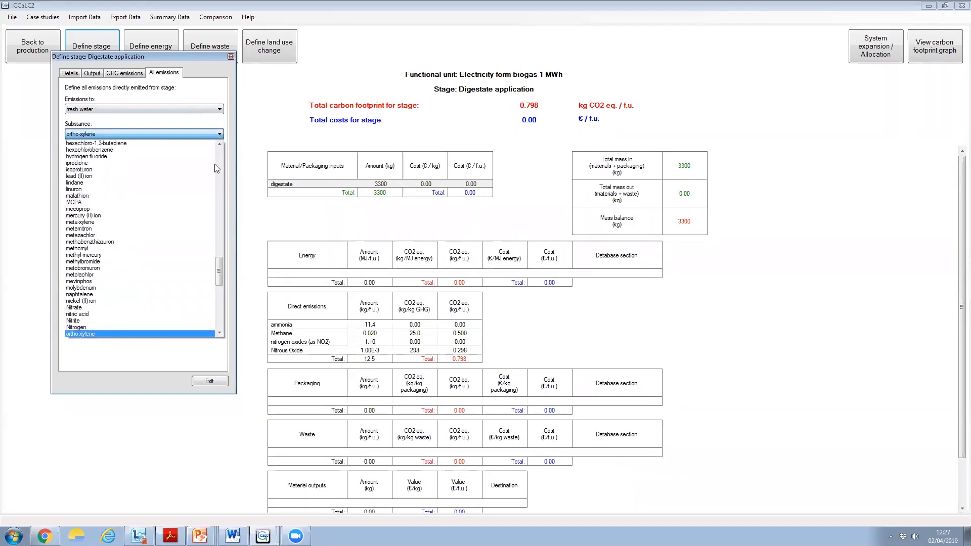
{"action": "left_click", "coordinate": [98, 326]}
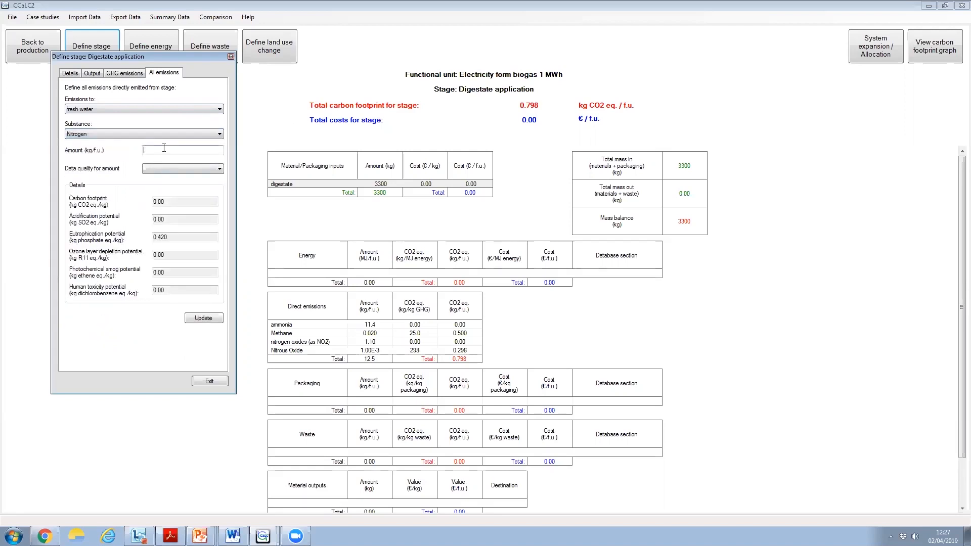
{"action": "left_click", "coordinate": [164, 148]}
{"action": "type", "text": "7.54"}
{"action": "key", "text": "BackSpace"}
{"action": "left_click", "coordinate": [172, 169]}
{"action": "left_click", "coordinate": [158, 191]}
{"action": "left_click", "coordinate": [209, 319]}
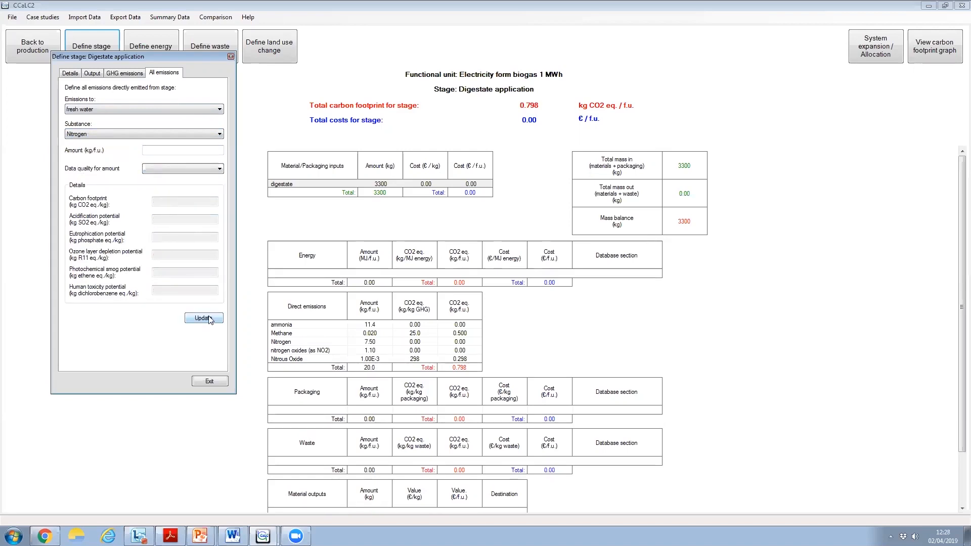
Choose Diesel (used in farm machinery) from the CCaLC database as an energy input for the digestate application stage
{"action": "left_click", "coordinate": [212, 382]}
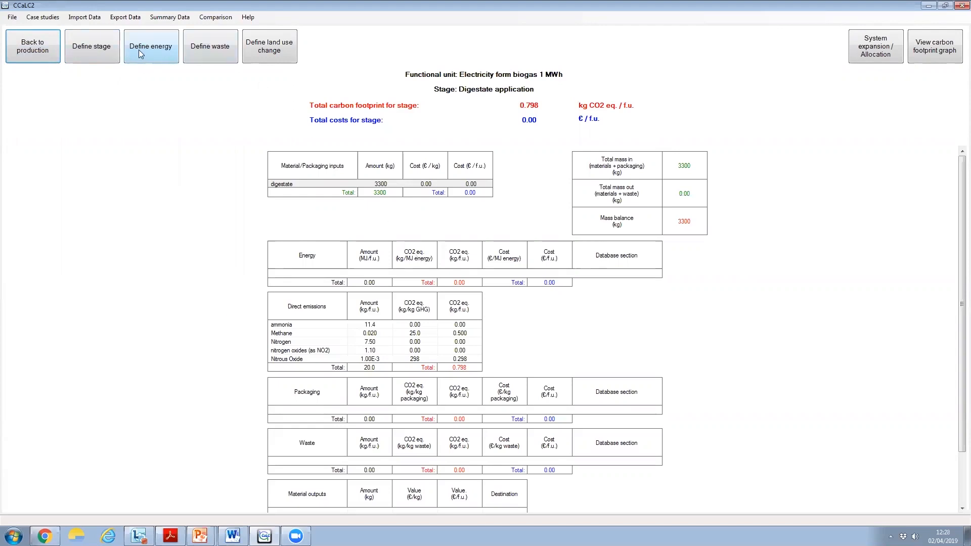
{"action": "left_click", "coordinate": [154, 54]}
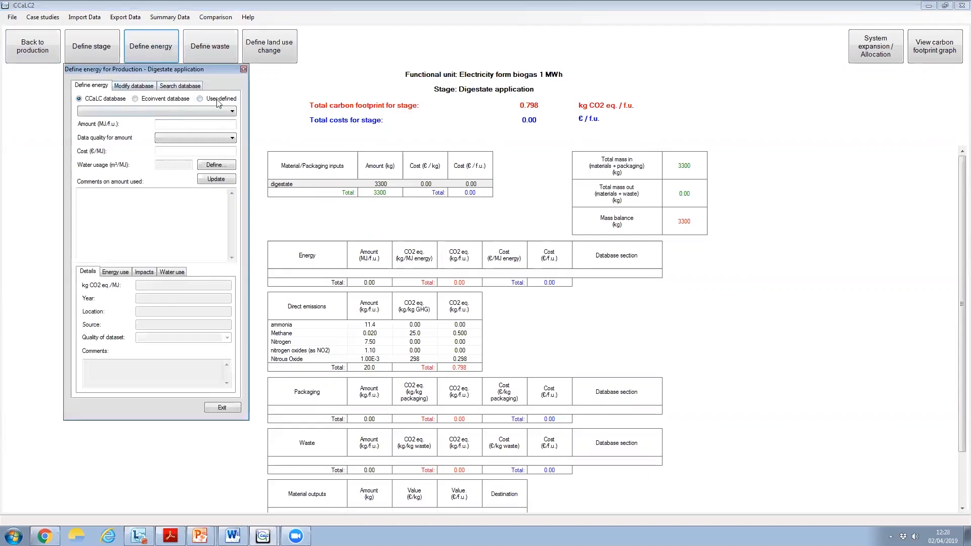
{"action": "left_click", "coordinate": [174, 98]}
{"action": "left_click", "coordinate": [230, 112]}
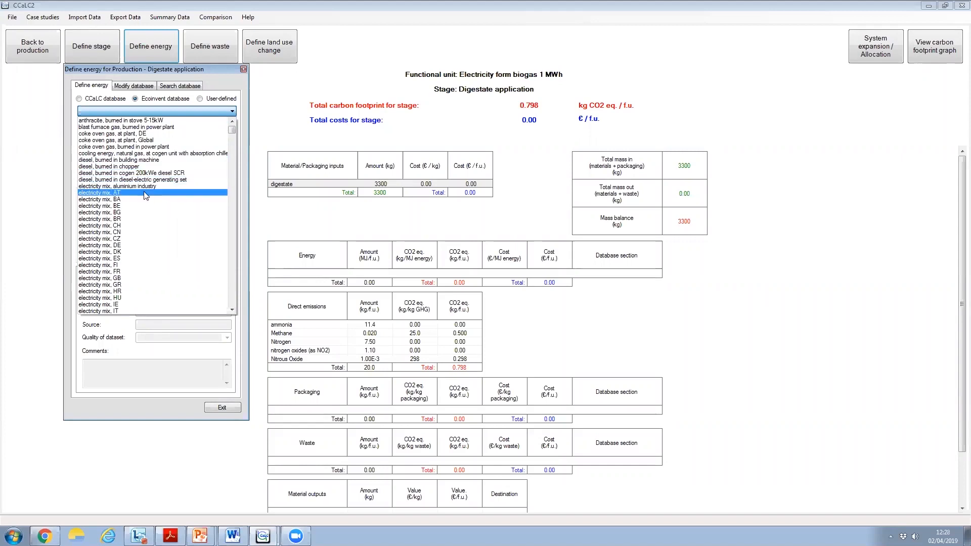
{"action": "left_click", "coordinate": [107, 101]}
{"action": "left_click", "coordinate": [105, 99]}
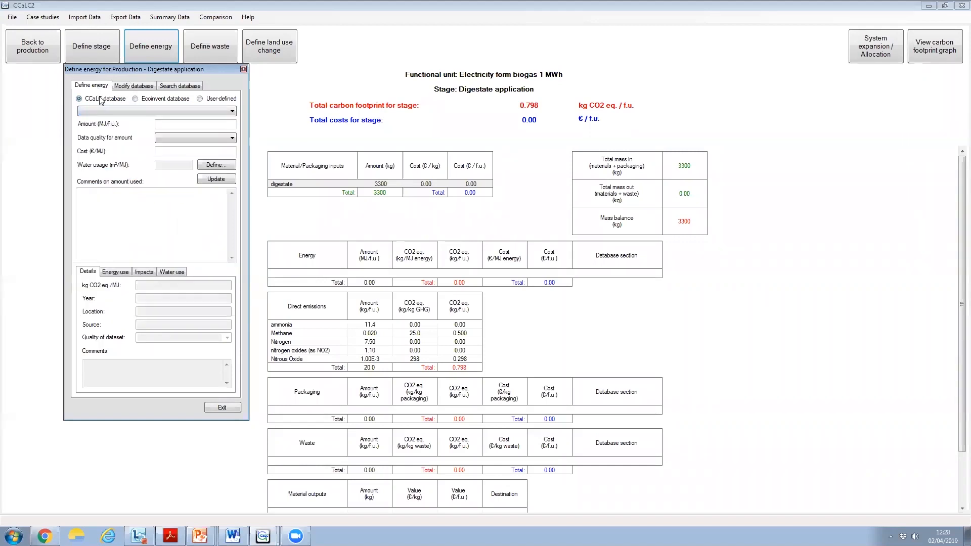
{"action": "left_click", "coordinate": [195, 112]}
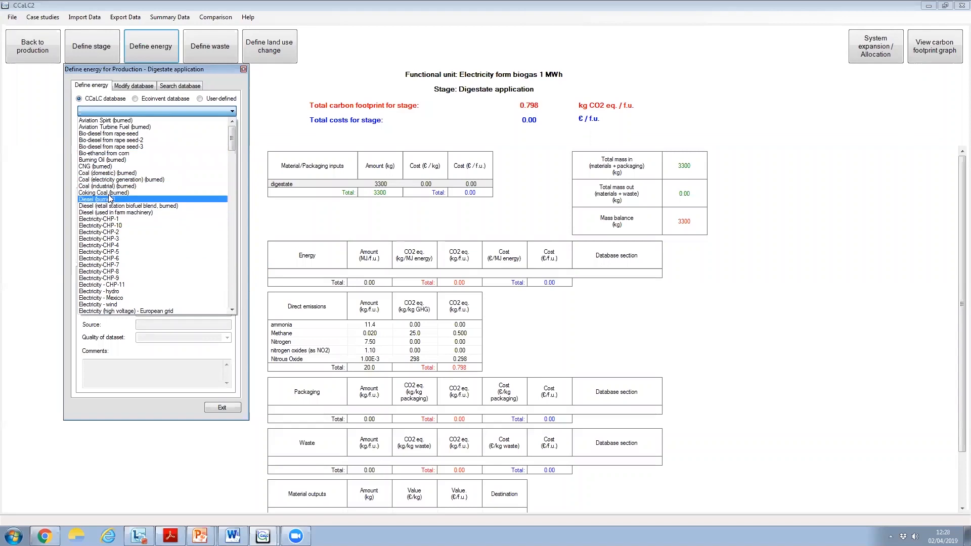
{"action": "left_click", "coordinate": [144, 213]}
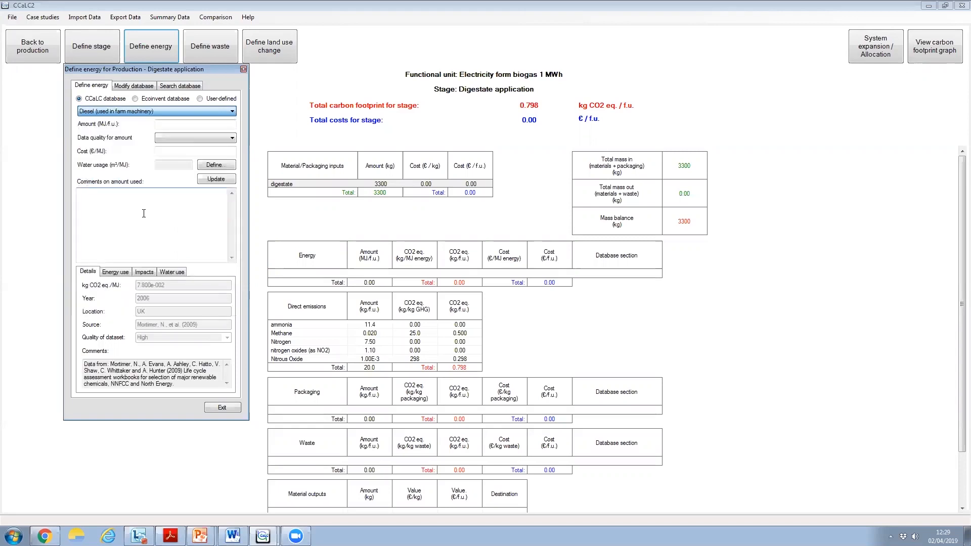
Add the farm machinery diesel at 200 MJ/f.u. with Low data quality and a cost of 5 €/MJ, and return to the top level
{"action": "left_click", "coordinate": [190, 125]}
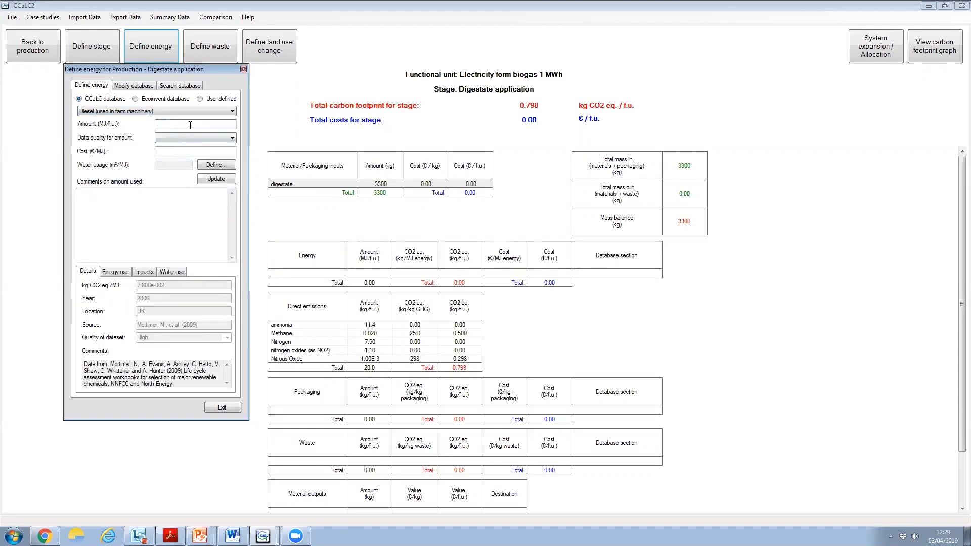
{"action": "type", "text": "200"}
{"action": "left_click", "coordinate": [195, 137]}
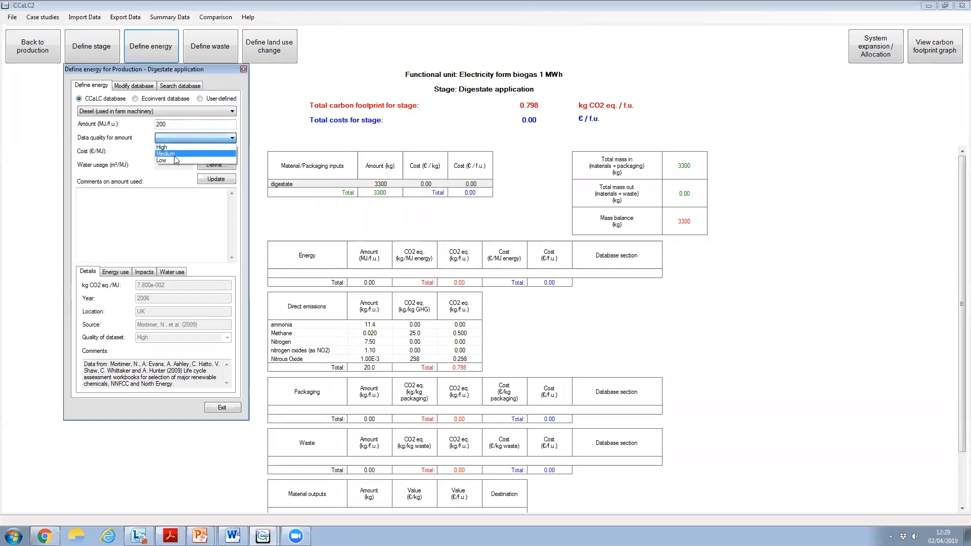
{"action": "left_click", "coordinate": [171, 160]}
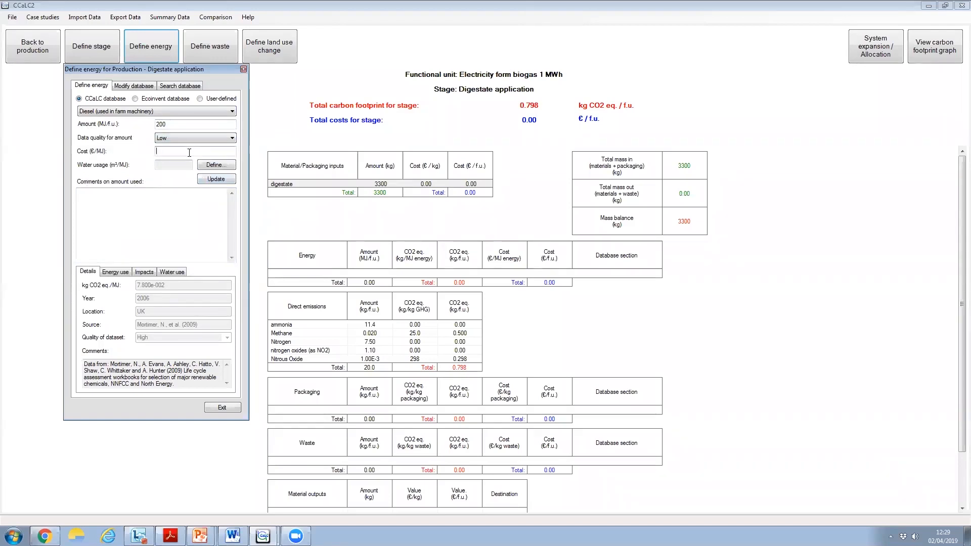
{"action": "left_click", "coordinate": [189, 153]}
{"action": "left_click", "coordinate": [221, 182]}
{"action": "left_click", "coordinate": [221, 180]}
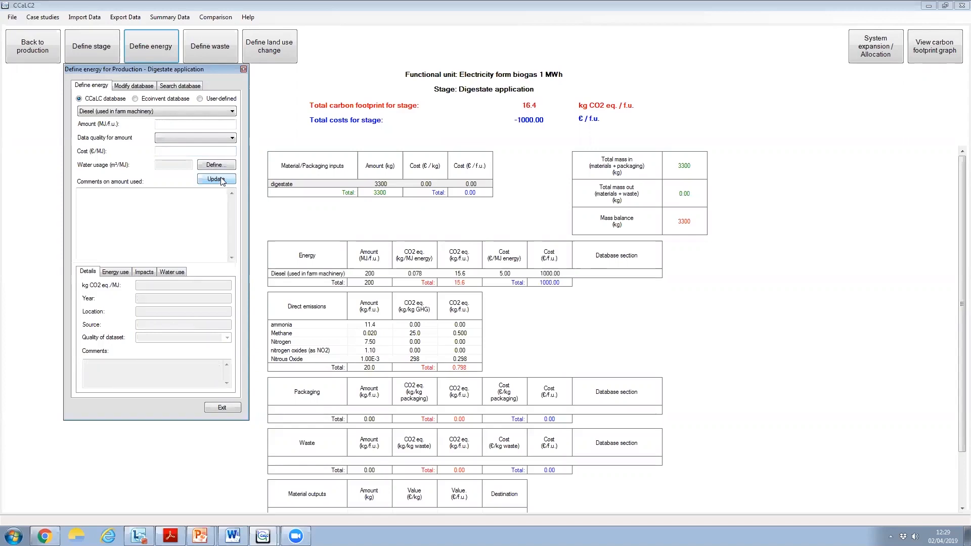
{"action": "left_click", "coordinate": [223, 407]}
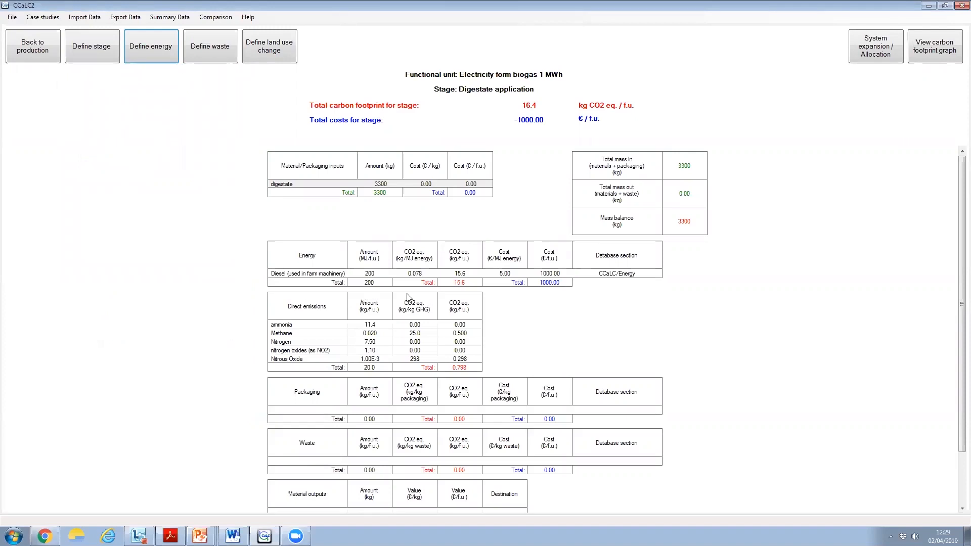
{"action": "left_click", "coordinate": [32, 52]}
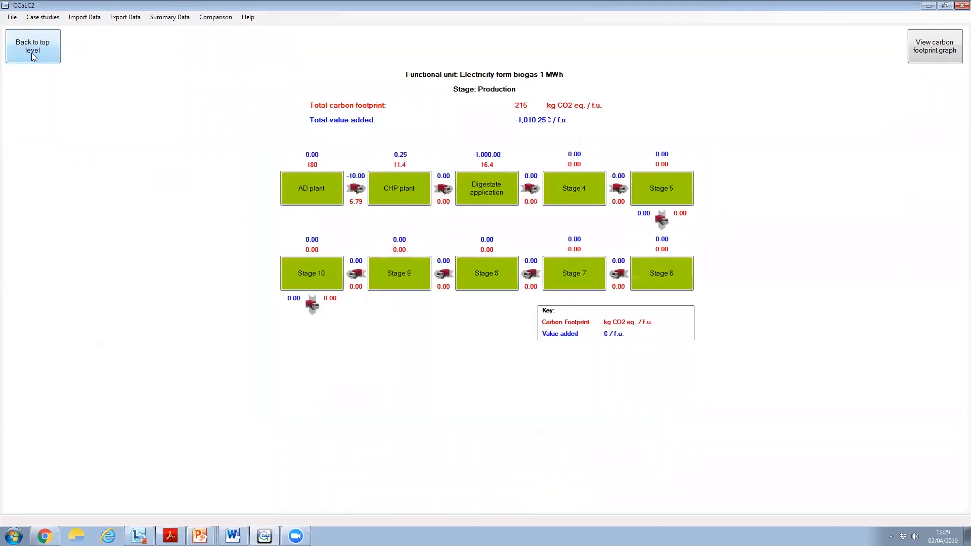
{"action": "left_click", "coordinate": [31, 53]}
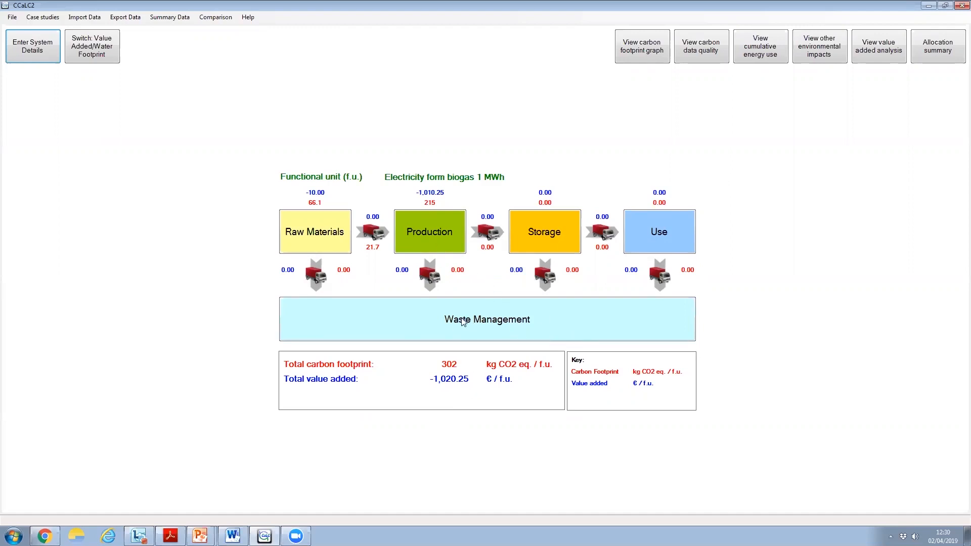
Set the cost of the digestate application's farm machinery diesel to 0.02 €/MJ and return to the top-level overview
{"action": "left_click", "coordinate": [443, 240]}
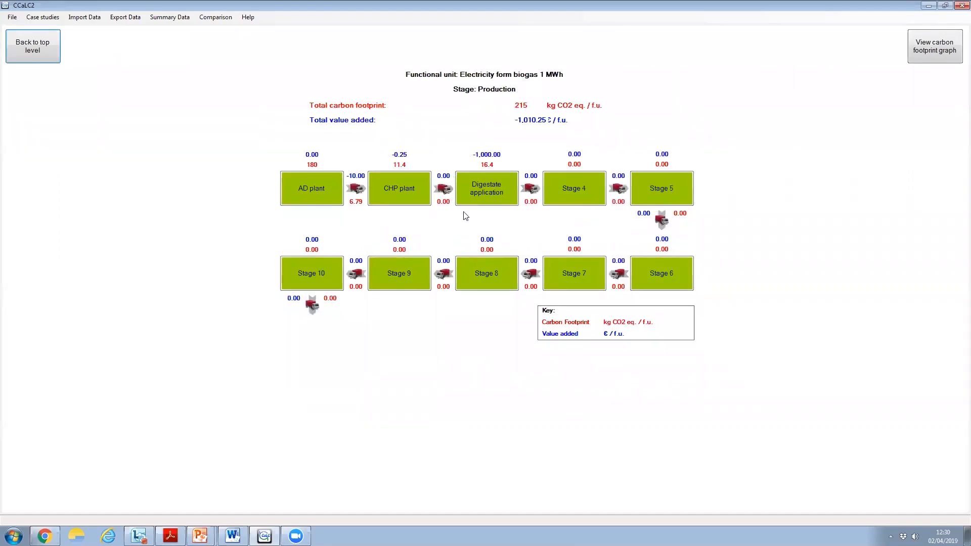
{"action": "left_click", "coordinate": [482, 190]}
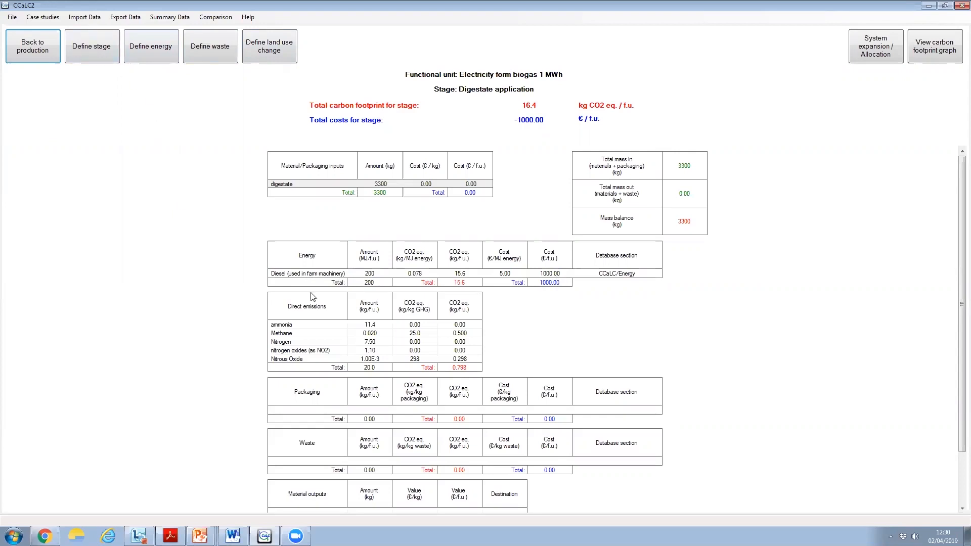
{"action": "double_click", "coordinate": [313, 274]}
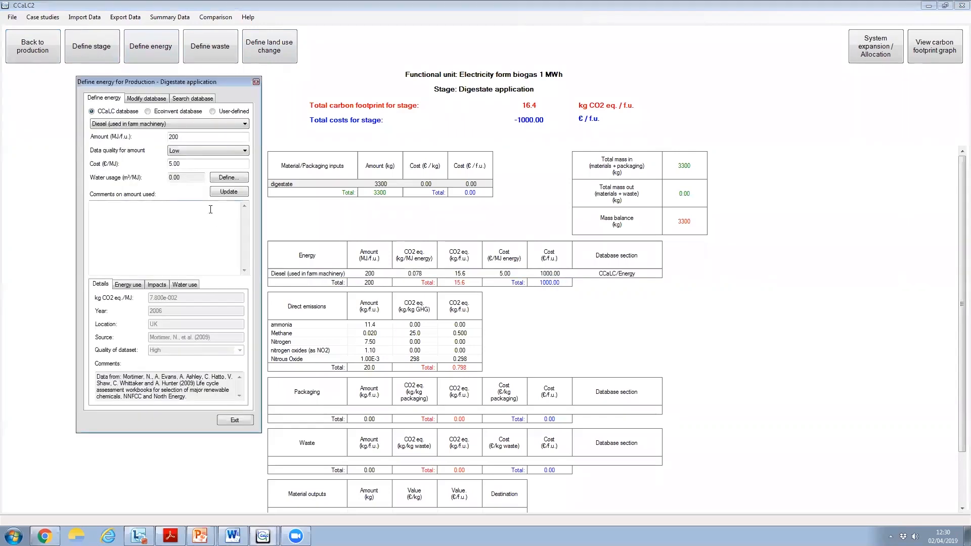
{"action": "double_click", "coordinate": [178, 165]}
{"action": "key", "text": "BackSpace"}
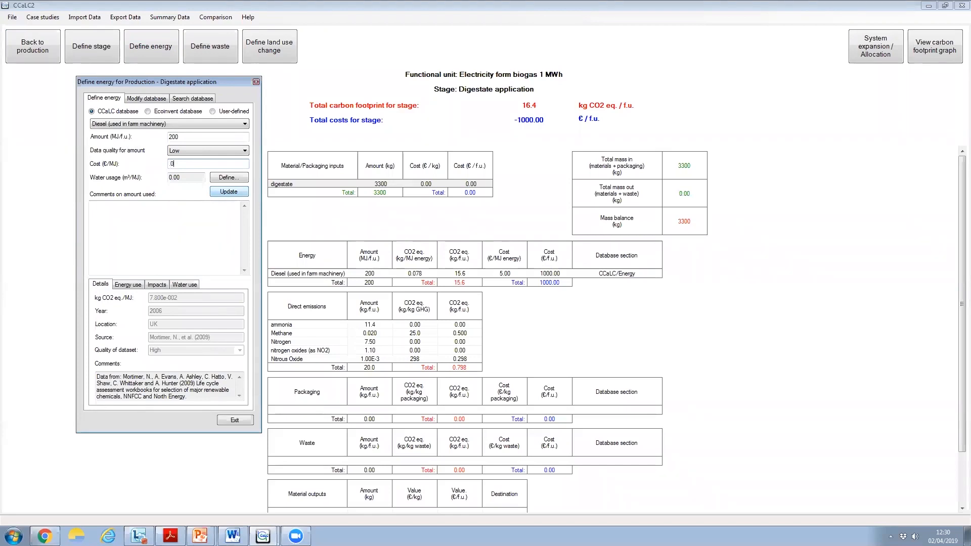
{"action": "left_click", "coordinate": [234, 193]}
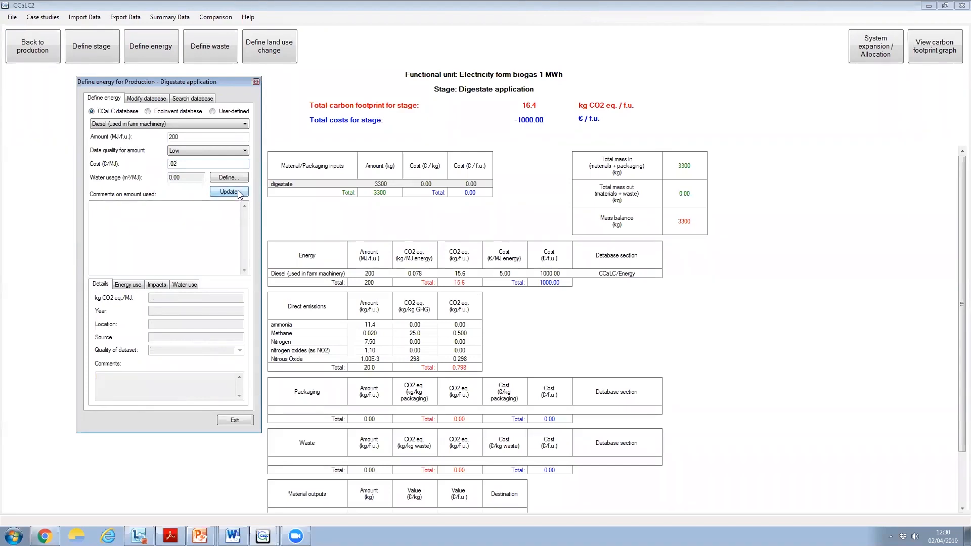
{"action": "left_click", "coordinate": [236, 421]}
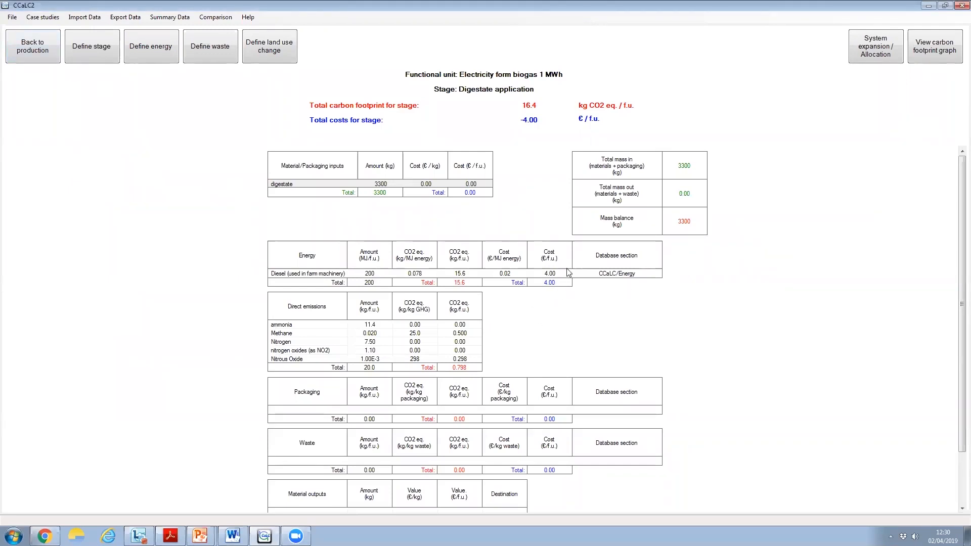
{"action": "left_click", "coordinate": [38, 53]}
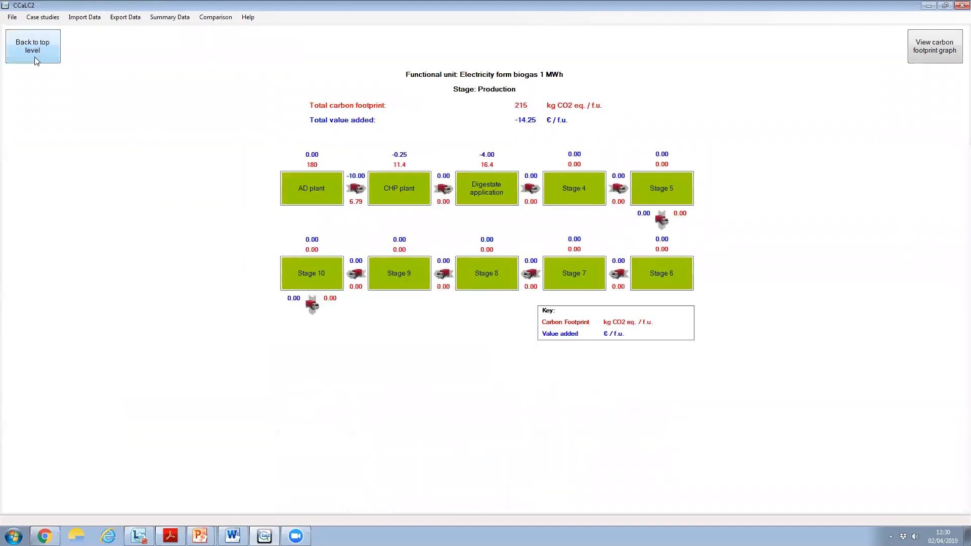
{"action": "left_click", "coordinate": [34, 56]}
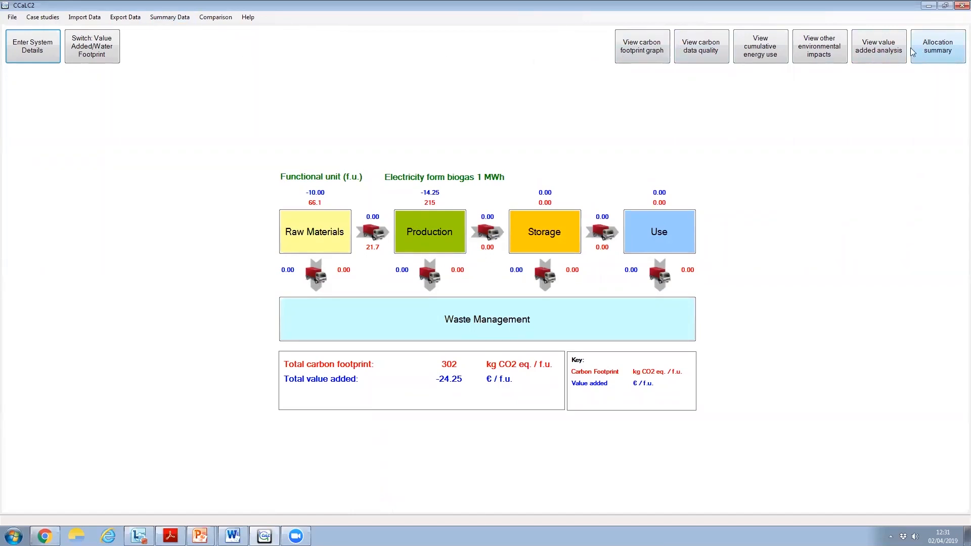
Review the carbon footprint summary by stage and by category, including its charts, and return to the top level
{"action": "left_click", "coordinate": [170, 19]}
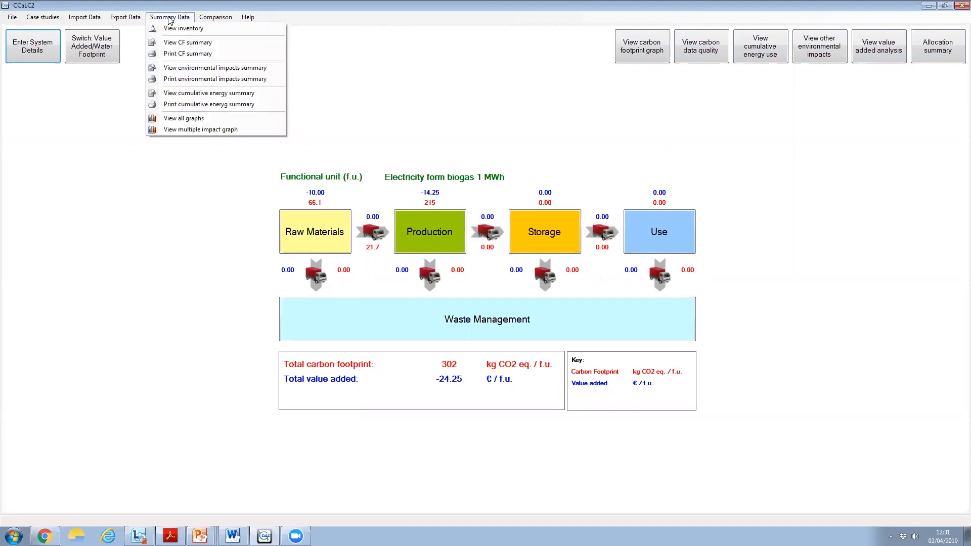
{"action": "left_click", "coordinate": [166, 44]}
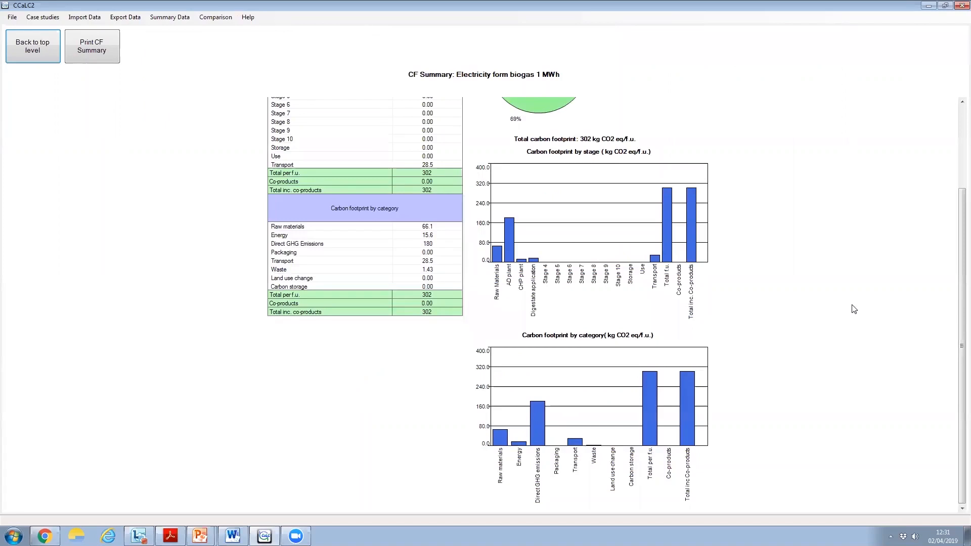
{"action": "left_click_drag", "start_coordinate": [960, 224], "coordinate": [954, 120]}
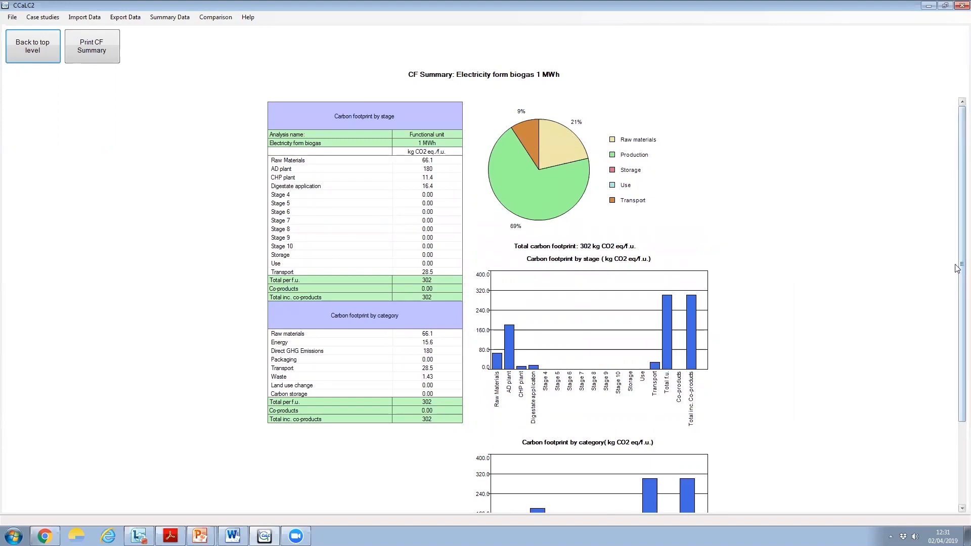
{"action": "scroll", "coordinate": [951, 288], "scroll_direction": "down", "scroll_amount": 3}
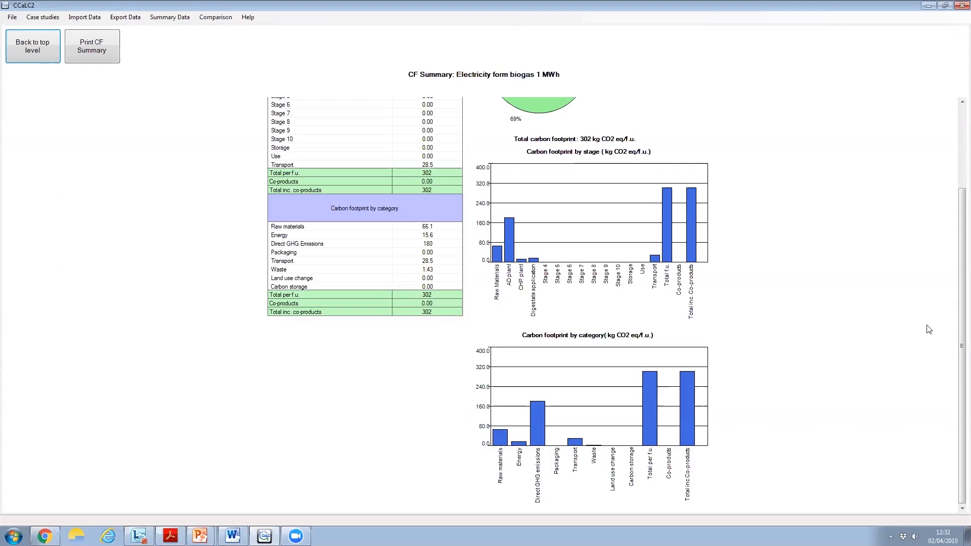
{"action": "scroll", "coordinate": [957, 297], "scroll_direction": "up", "scroll_amount": 3}
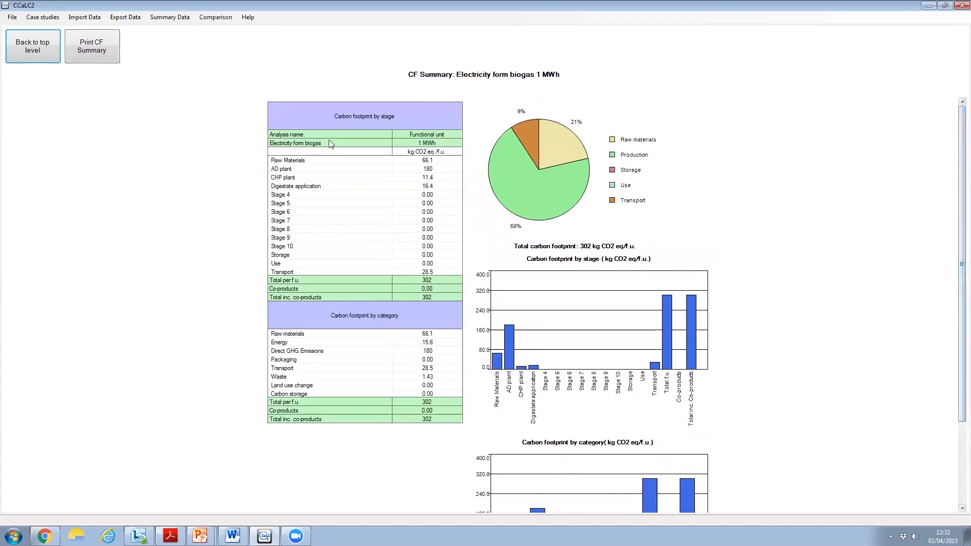
{"action": "left_click", "coordinate": [172, 18]}
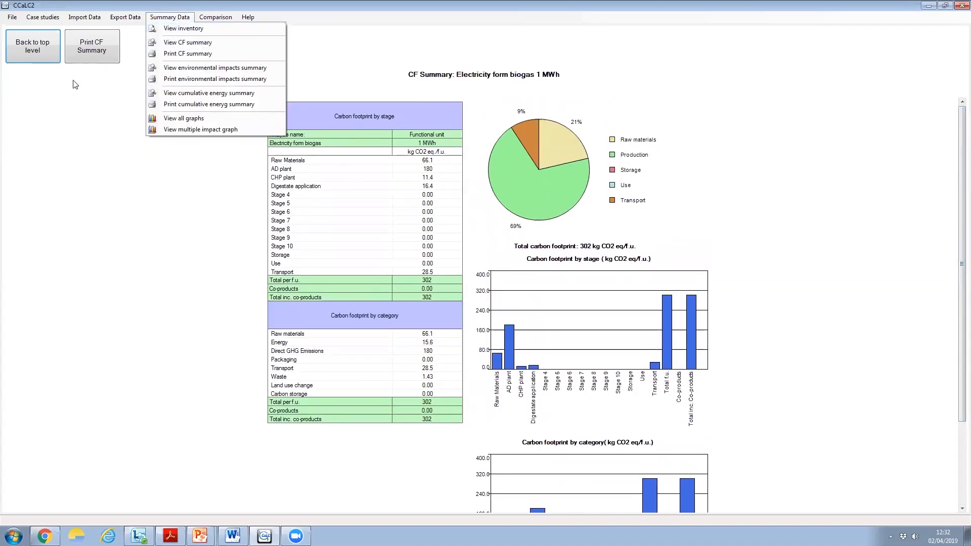
{"action": "left_click", "coordinate": [28, 48]}
{"action": "left_click", "coordinate": [29, 49]}
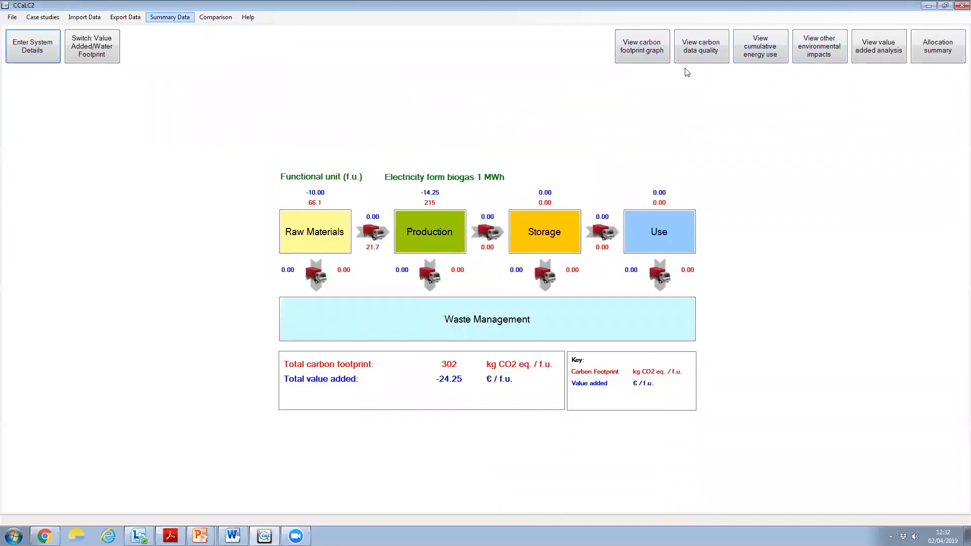
Examine the carbon footprint graph broken down to the individual raw materials, and go back to the summary graph
{"action": "left_click", "coordinate": [633, 47]}
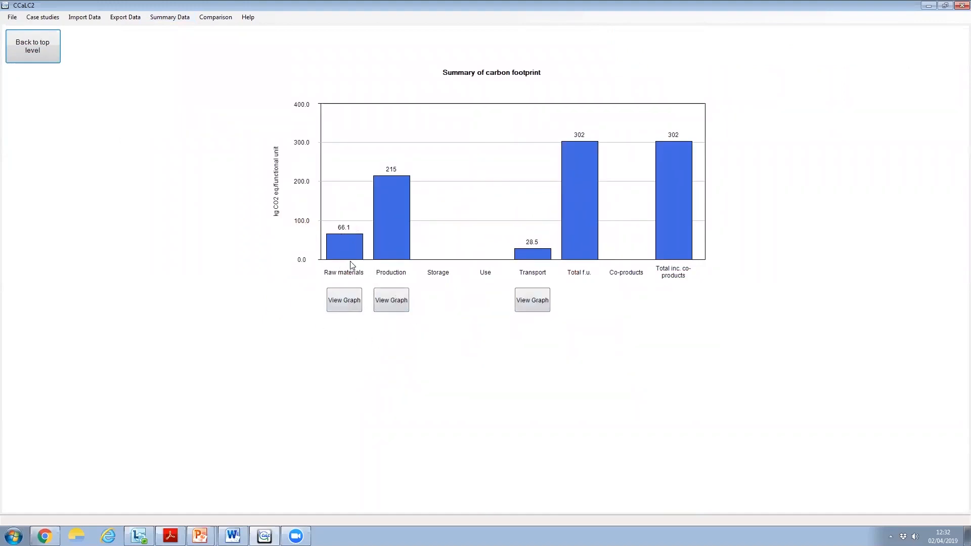
{"action": "left_click", "coordinate": [346, 304]}
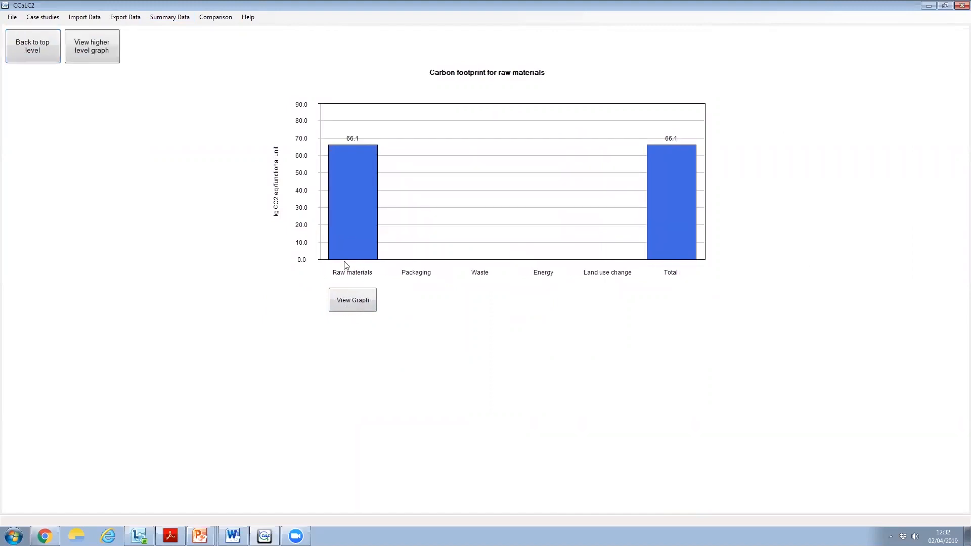
{"action": "left_click", "coordinate": [352, 301]}
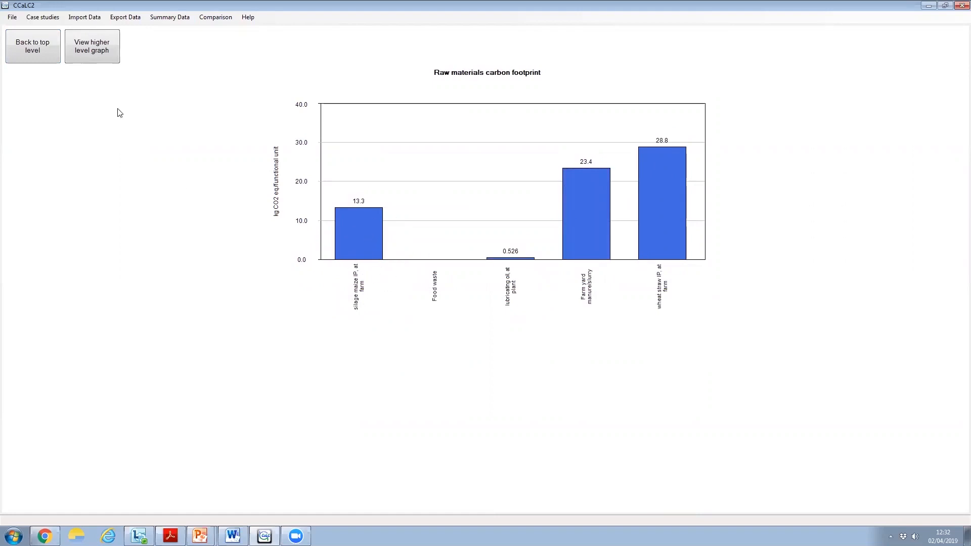
{"action": "left_click", "coordinate": [97, 55]}
{"action": "left_click", "coordinate": [97, 53]}
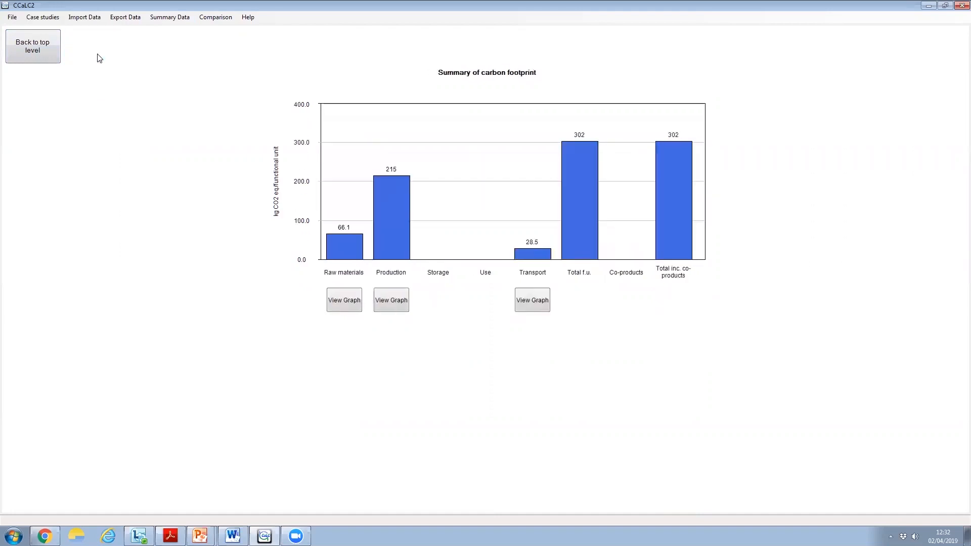
Examine the production footprint graphs down to the AD plant's direct emissions, and return to the top level
{"action": "left_click", "coordinate": [393, 305]}
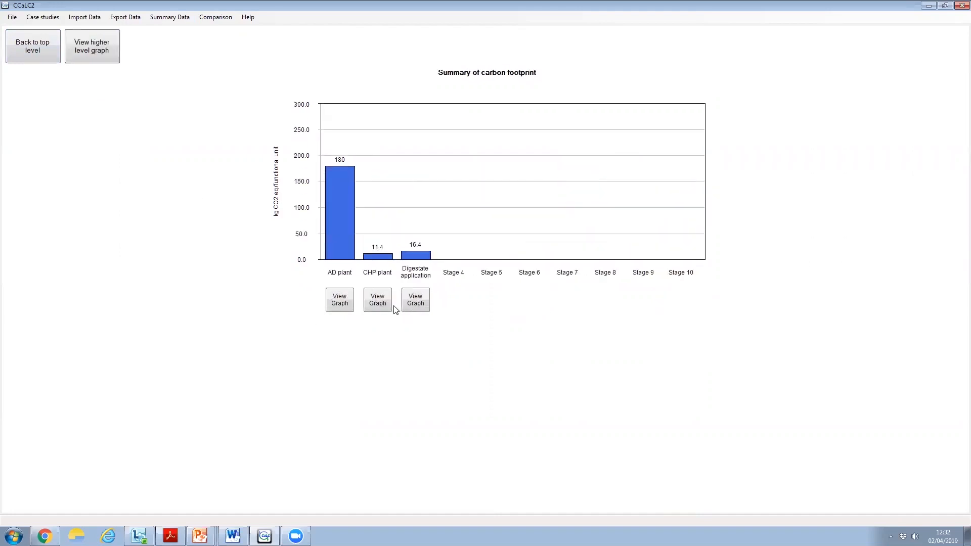
{"action": "left_click", "coordinate": [338, 306]}
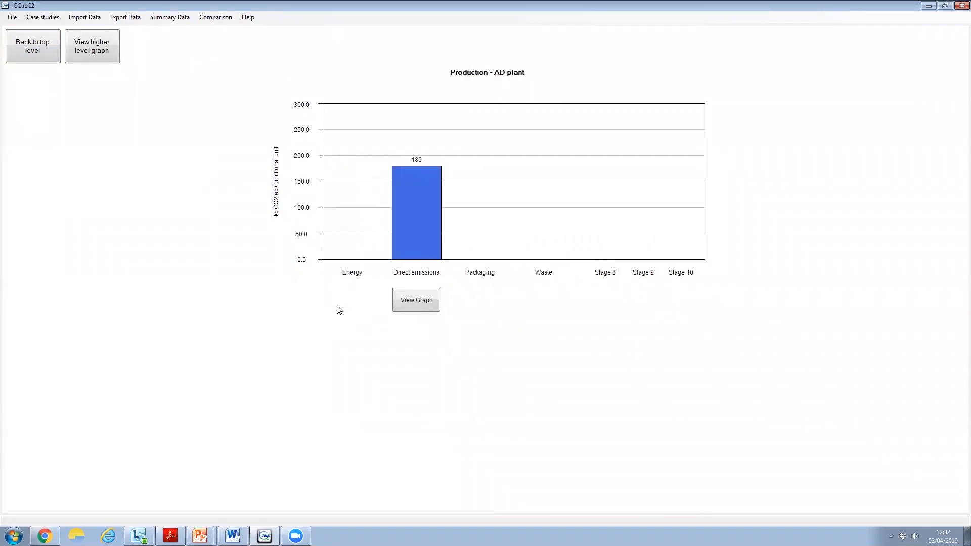
{"action": "left_click", "coordinate": [423, 301]}
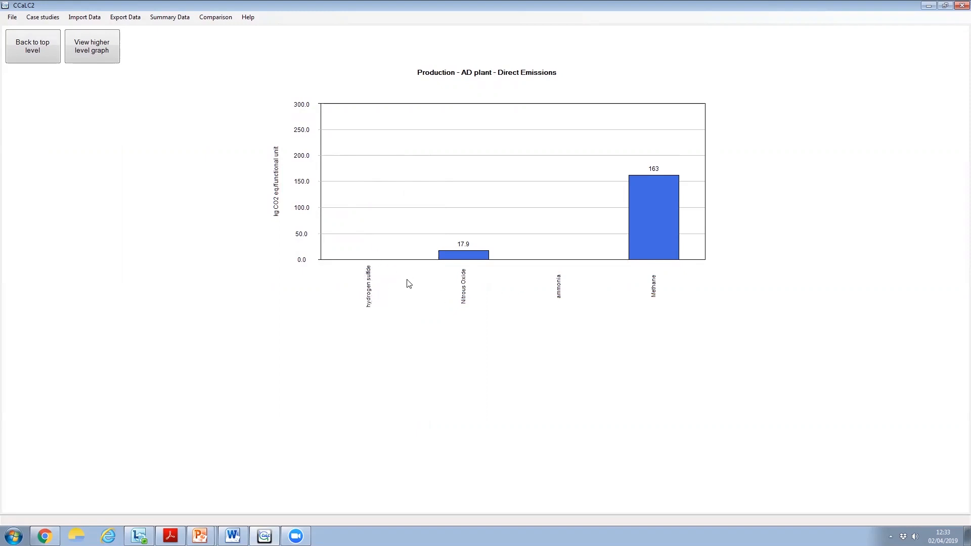
{"action": "left_click", "coordinate": [22, 53]}
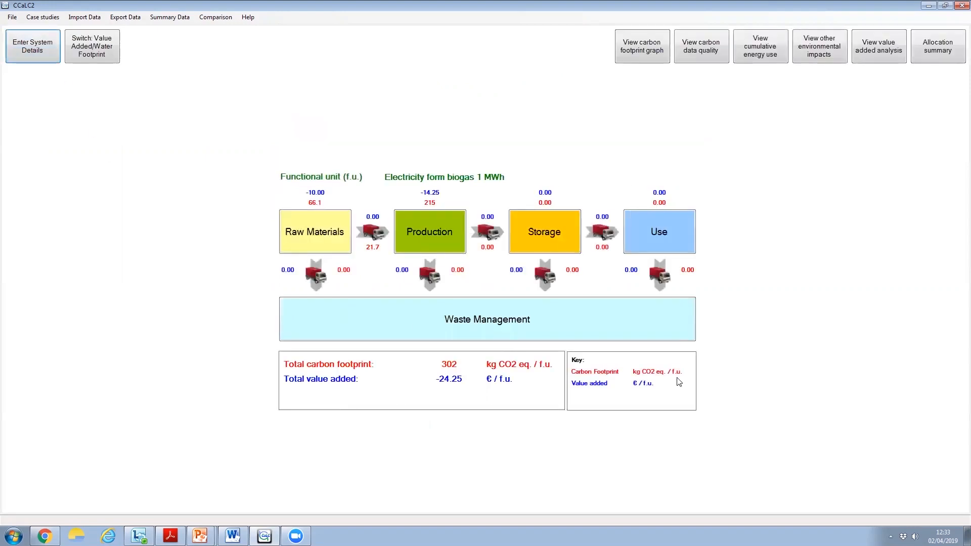
Examine the carbon footprint graph for transport and the carbon data quality by stage, returning to the top level after each
{"action": "left_click", "coordinate": [656, 58]}
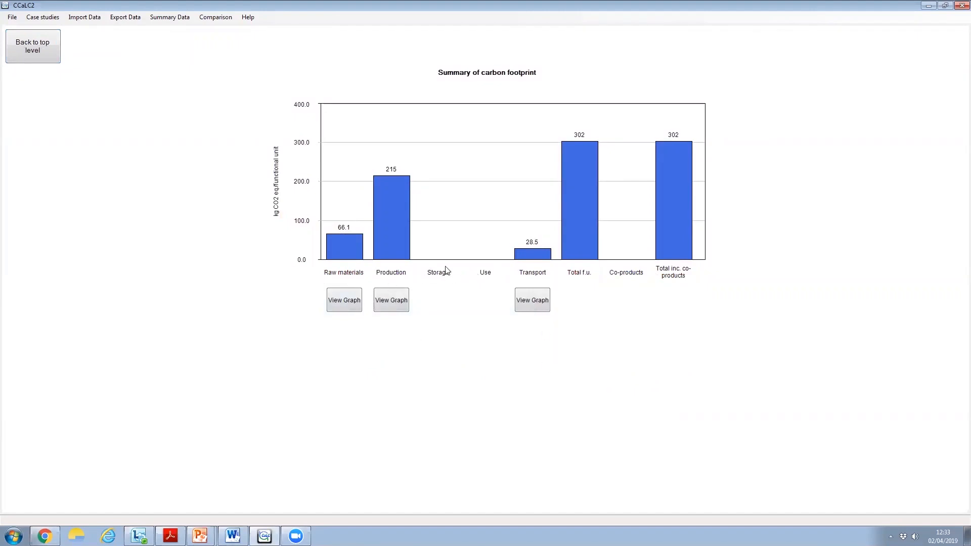
{"action": "left_click", "coordinate": [532, 300]}
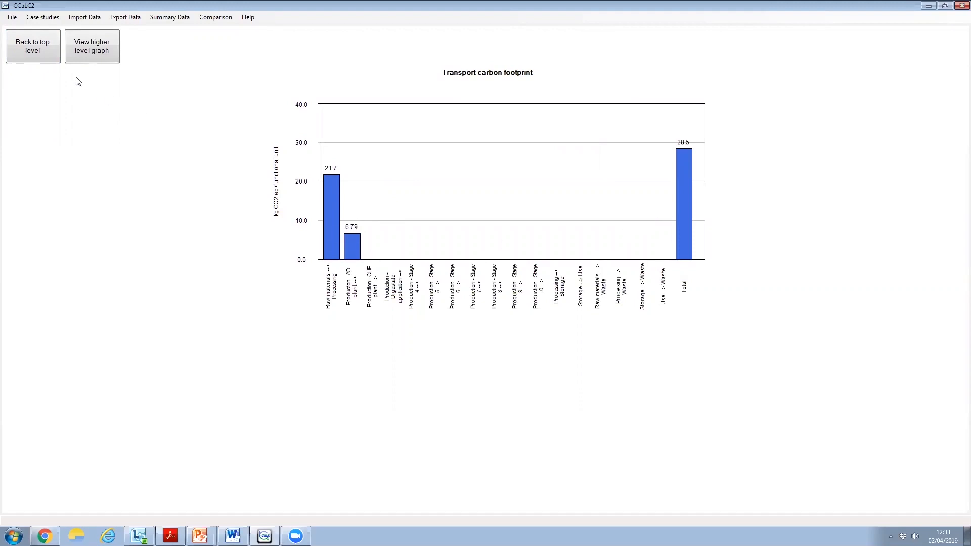
{"action": "left_click", "coordinate": [82, 47]}
{"action": "left_click", "coordinate": [32, 45]}
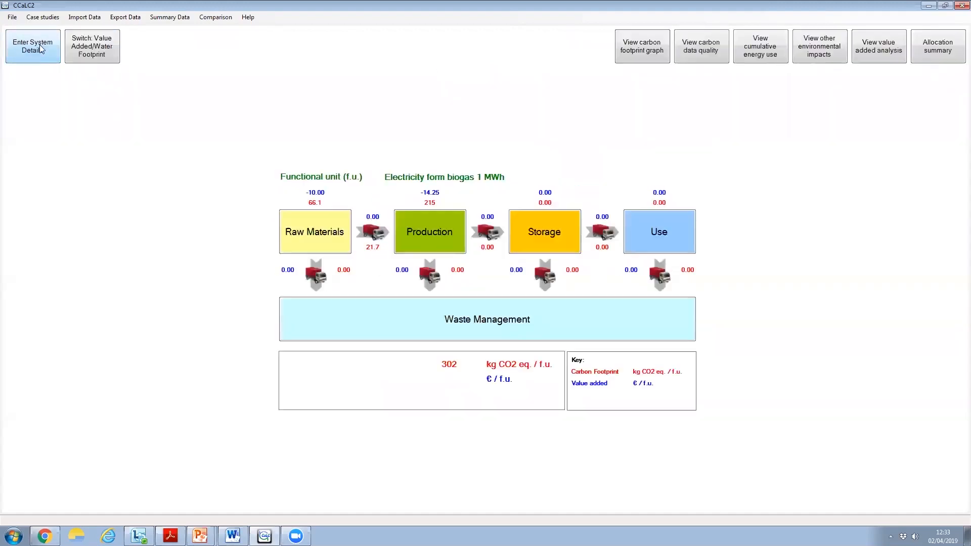
{"action": "left_click", "coordinate": [696, 50]}
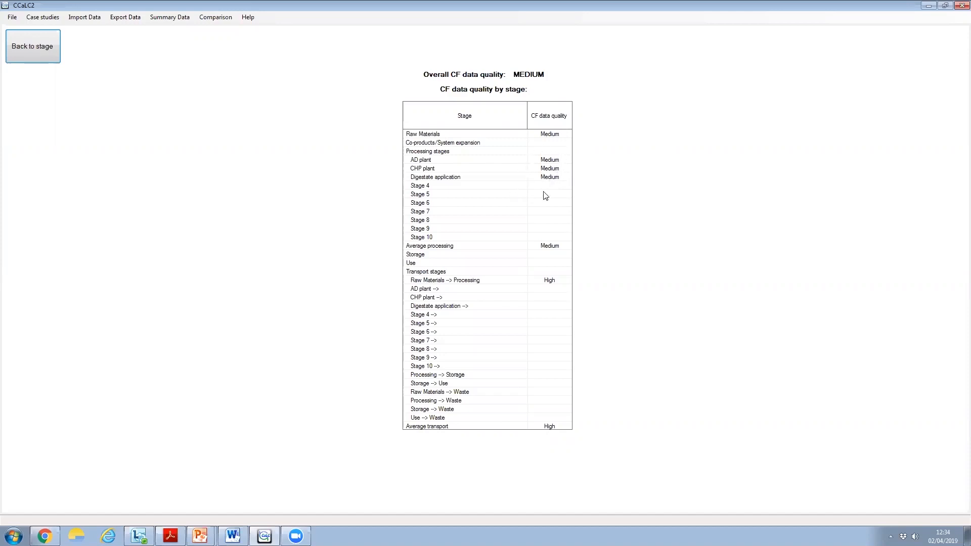
{"action": "left_click", "coordinate": [29, 56]}
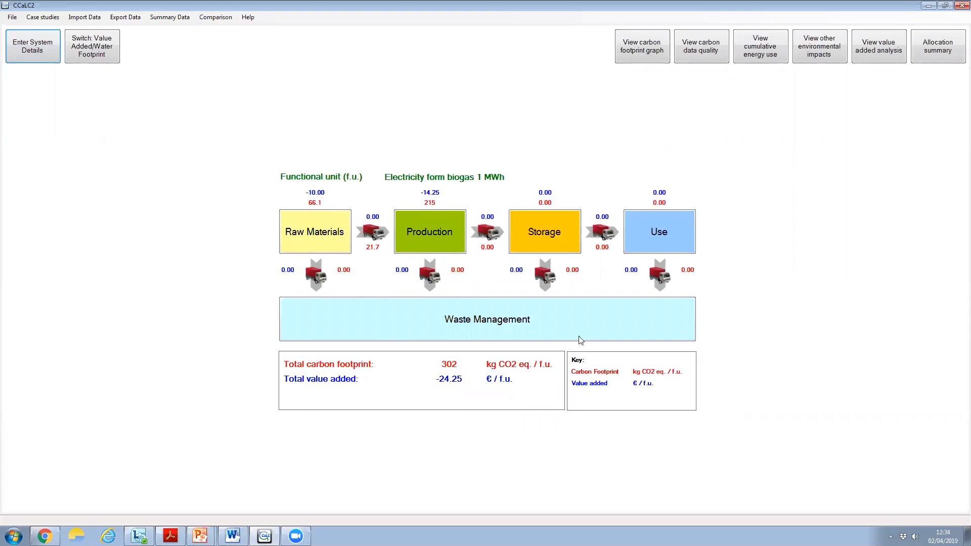
Review the waste management carbon footprint summary and its graph, and return to the top level
{"action": "left_click", "coordinate": [476, 324]}
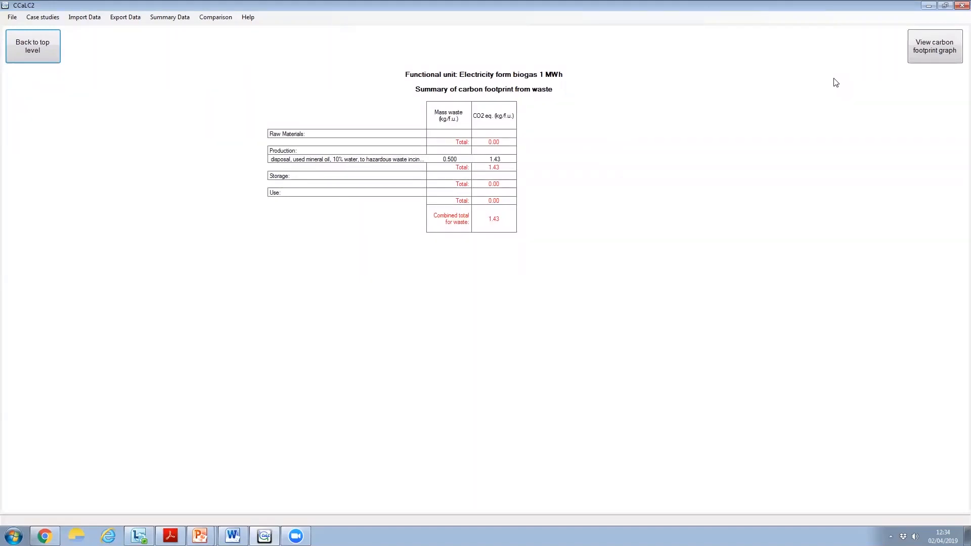
{"action": "left_click", "coordinate": [922, 55]}
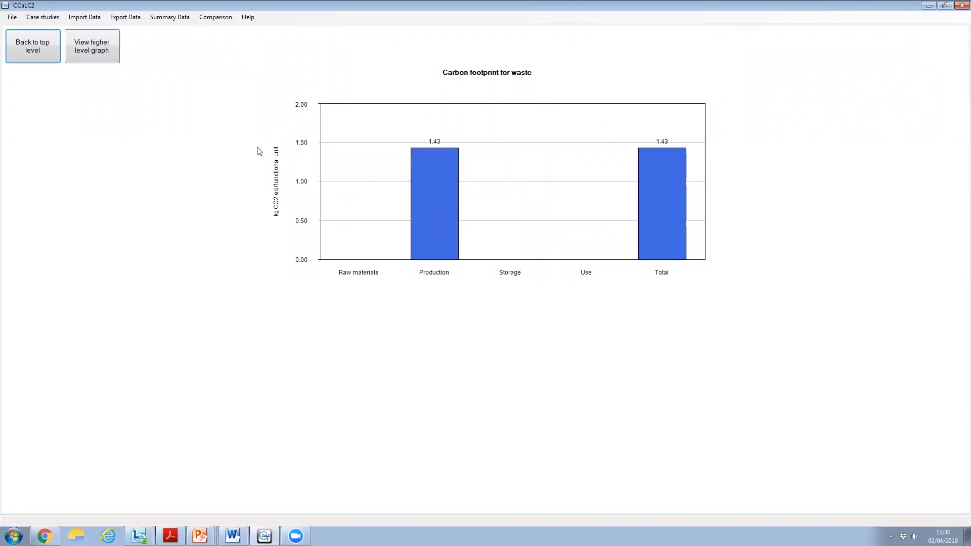
{"action": "left_click", "coordinate": [93, 54]}
{"action": "left_click", "coordinate": [21, 48]}
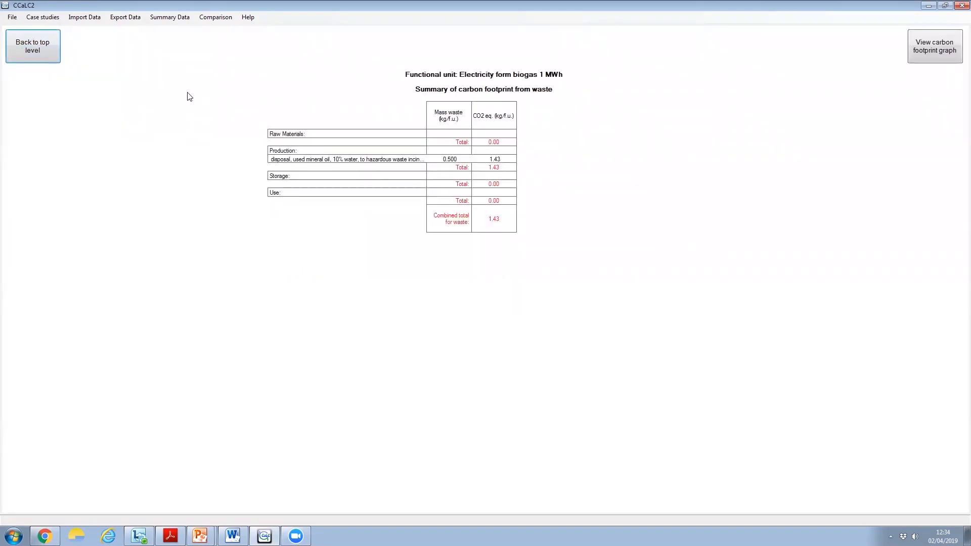
{"action": "left_click", "coordinate": [32, 46]}
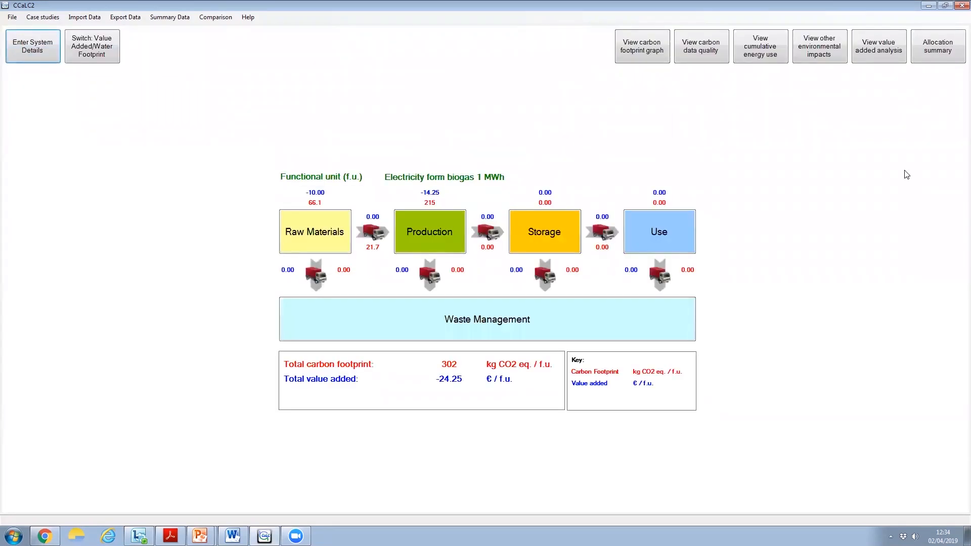
In the carbon footprint comparison, clear the first column's data and add the current analysis there
{"action": "left_click", "coordinate": [216, 19]}
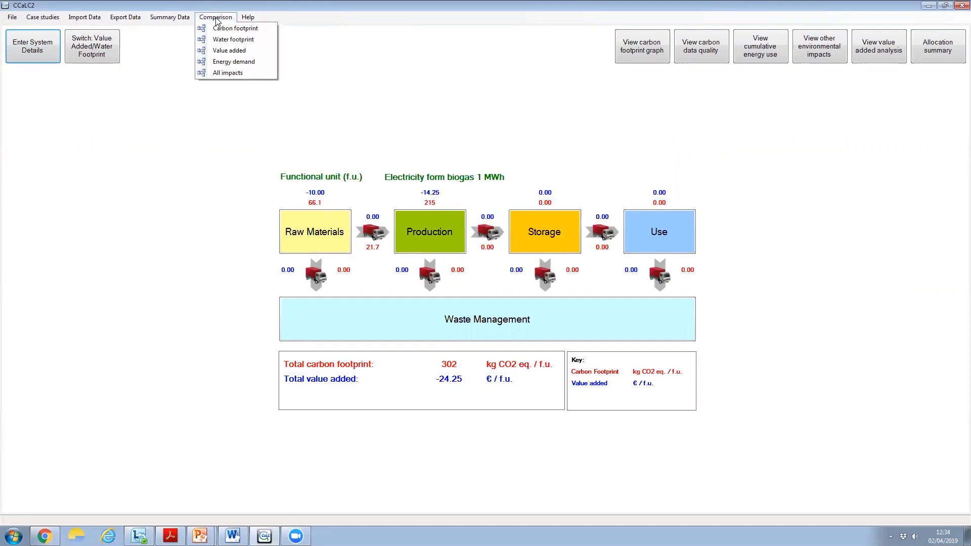
{"action": "left_click", "coordinate": [223, 30]}
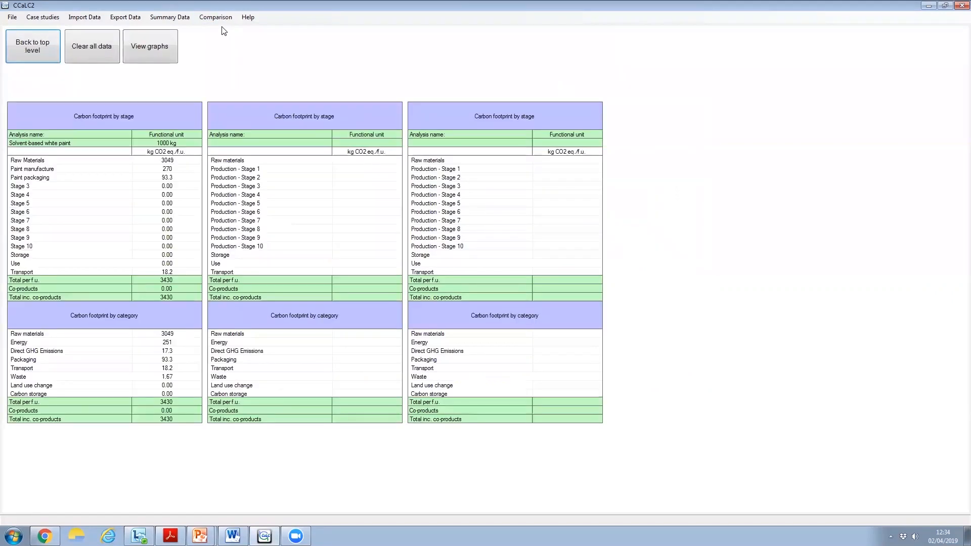
{"action": "right_click", "coordinate": [144, 118]}
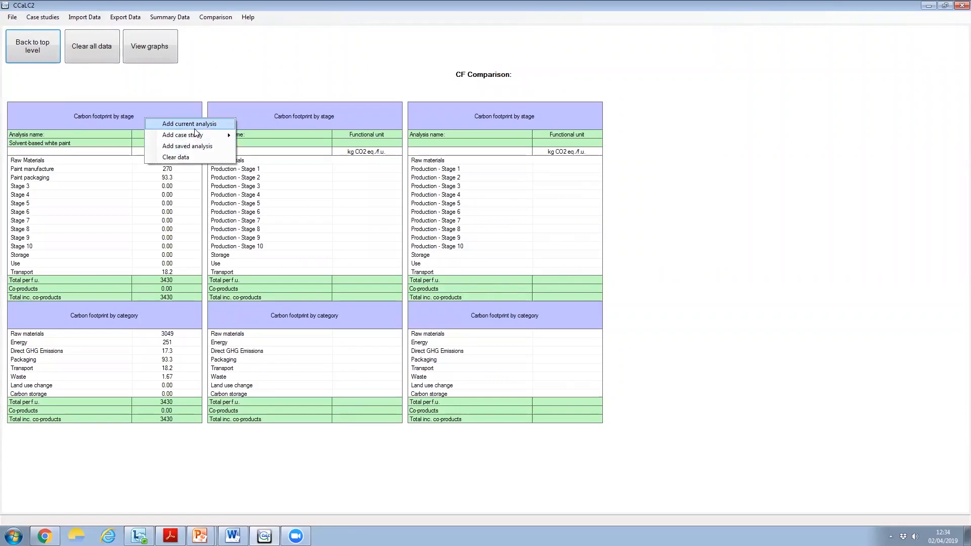
{"action": "left_click", "coordinate": [177, 156]}
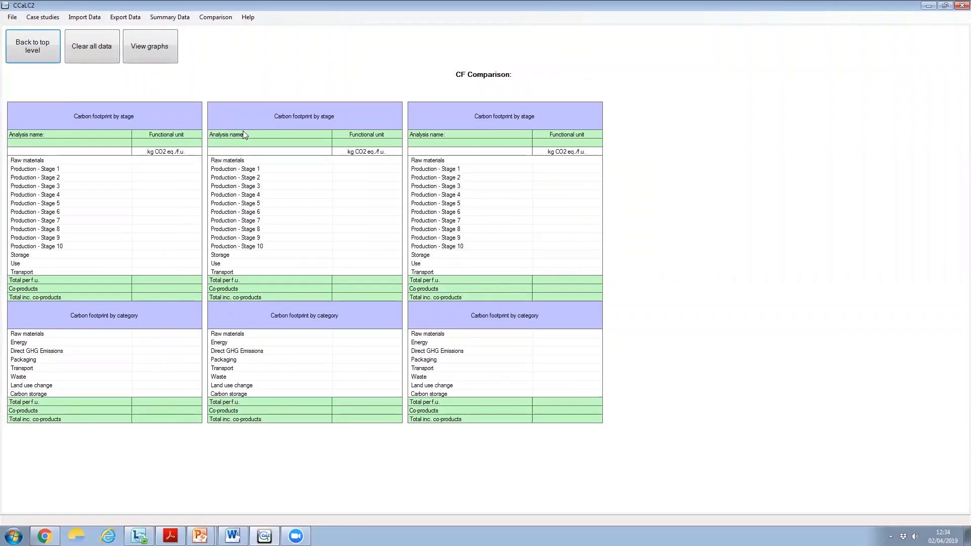
{"action": "right_click", "coordinate": [144, 114]}
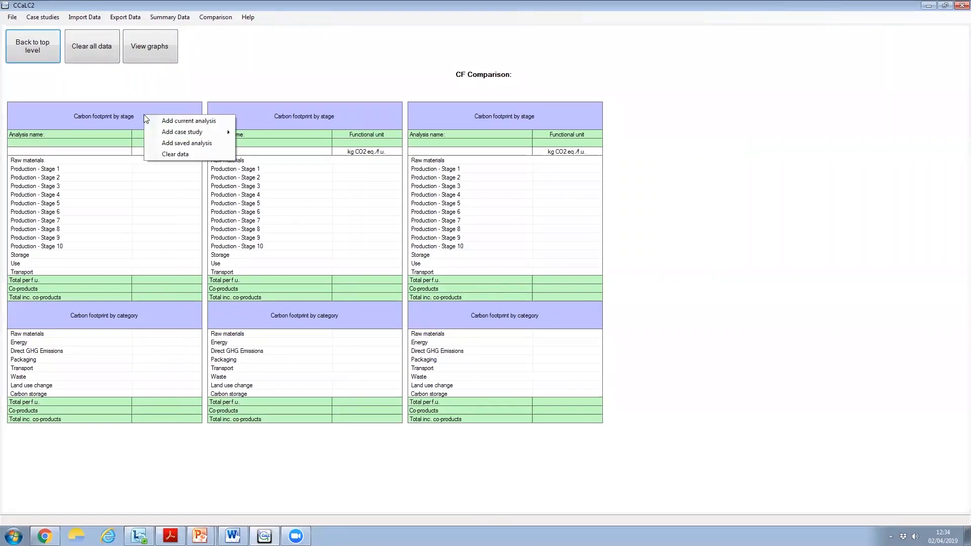
{"action": "left_click", "coordinate": [193, 122]}
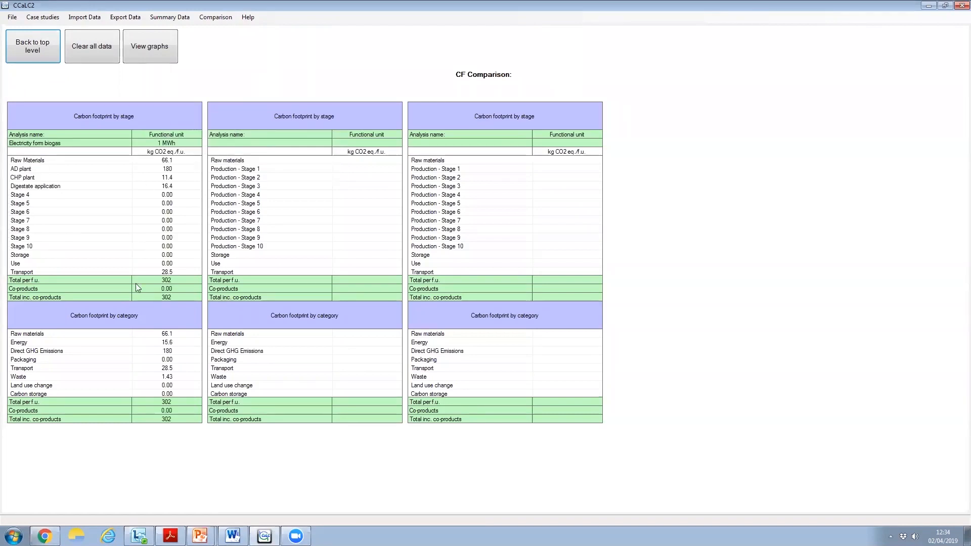
Add the ETC solar thermal case study from the Energy category to the comparison's second column
{"action": "right_click", "coordinate": [241, 109]}
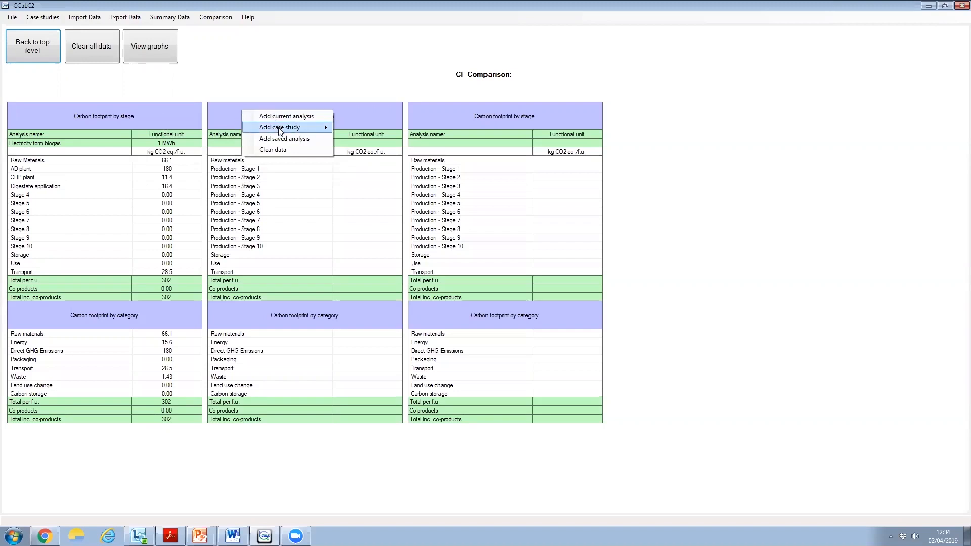
{"action": "mouse_move", "coordinate": [279, 131]}
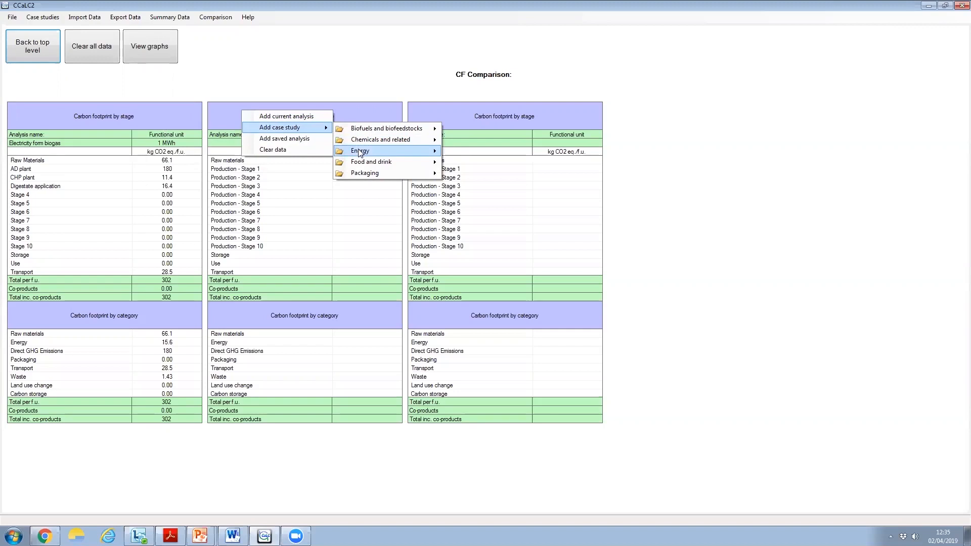
{"action": "mouse_move", "coordinate": [361, 154]}
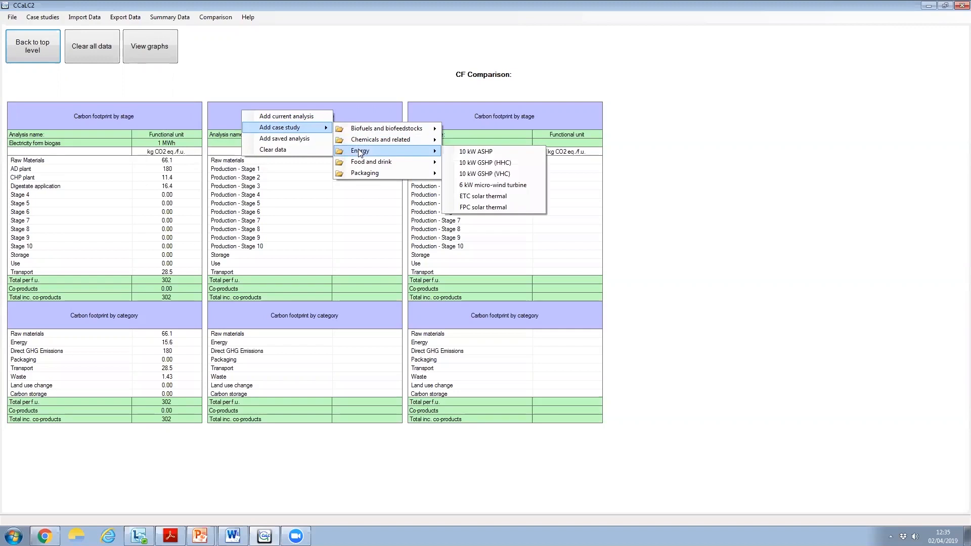
{"action": "left_click", "coordinate": [490, 197]}
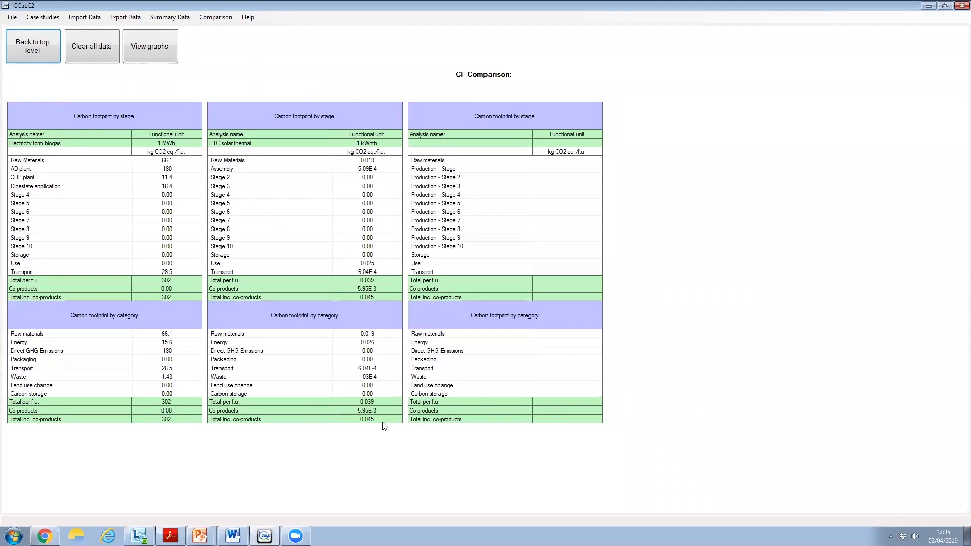
Add the 6 kW micro-wind turbine case study from the Energy category to the comparison's third column
{"action": "right_click", "coordinate": [485, 118]}
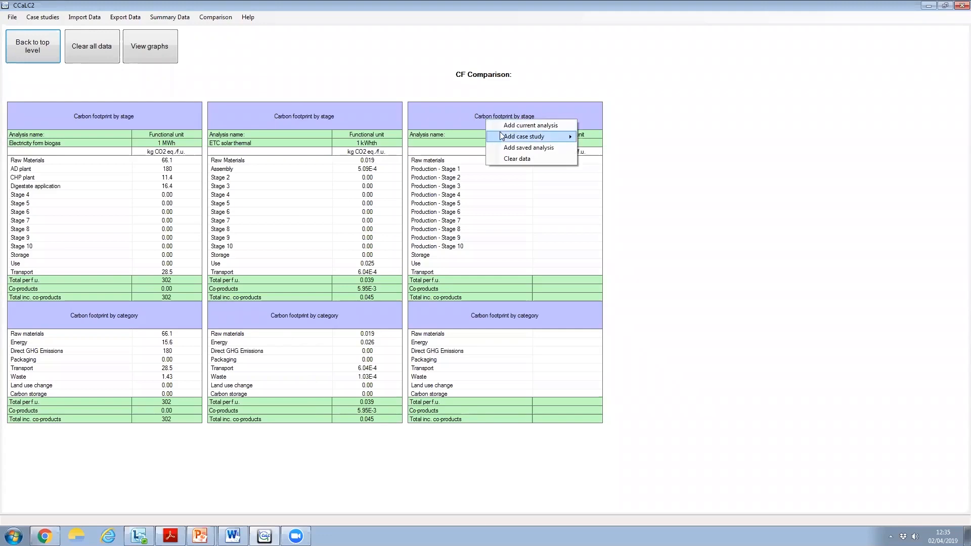
{"action": "mouse_move", "coordinate": [505, 135]}
{"action": "mouse_move", "coordinate": [622, 158]}
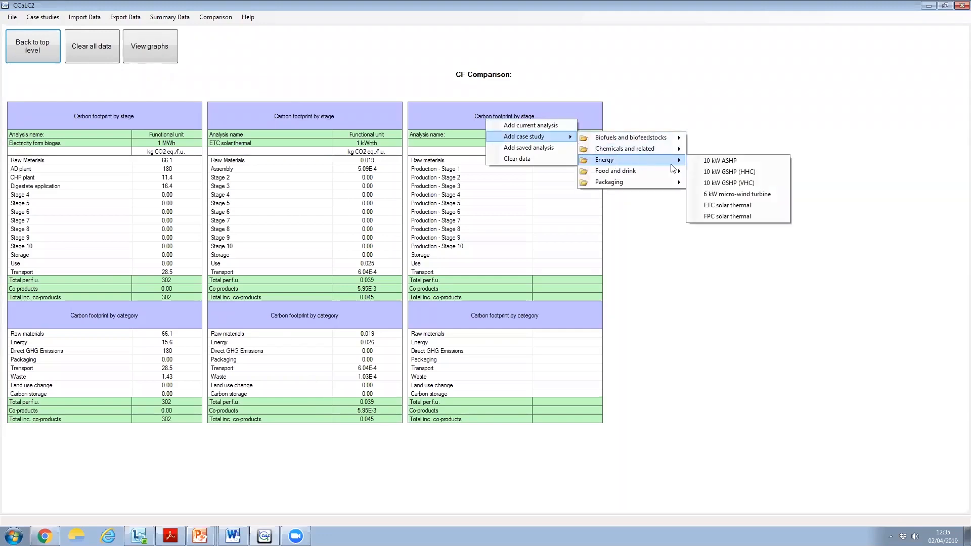
{"action": "left_click", "coordinate": [731, 194]}
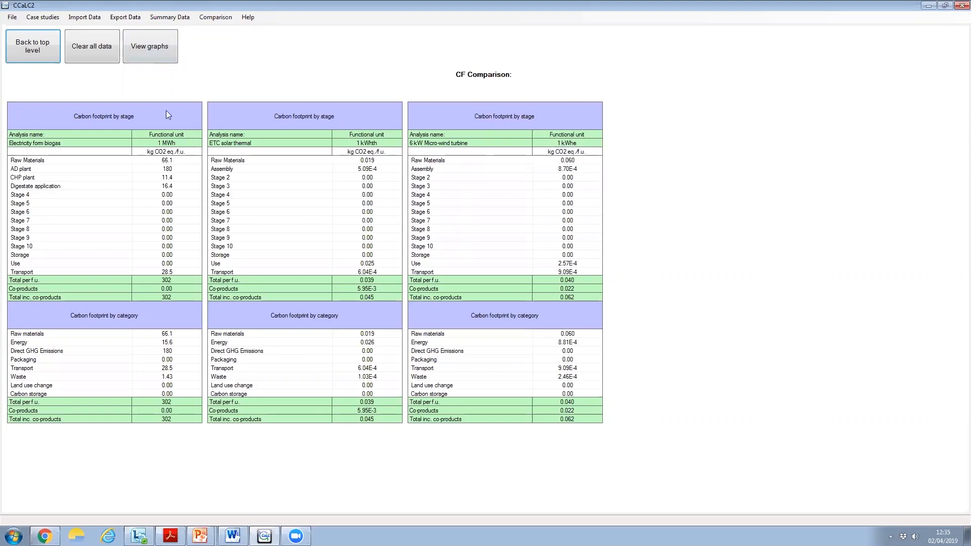
Examine the graphs comparing the three analyses' carbon footprints by category and by stage, and return to the top level
{"action": "left_click", "coordinate": [149, 48]}
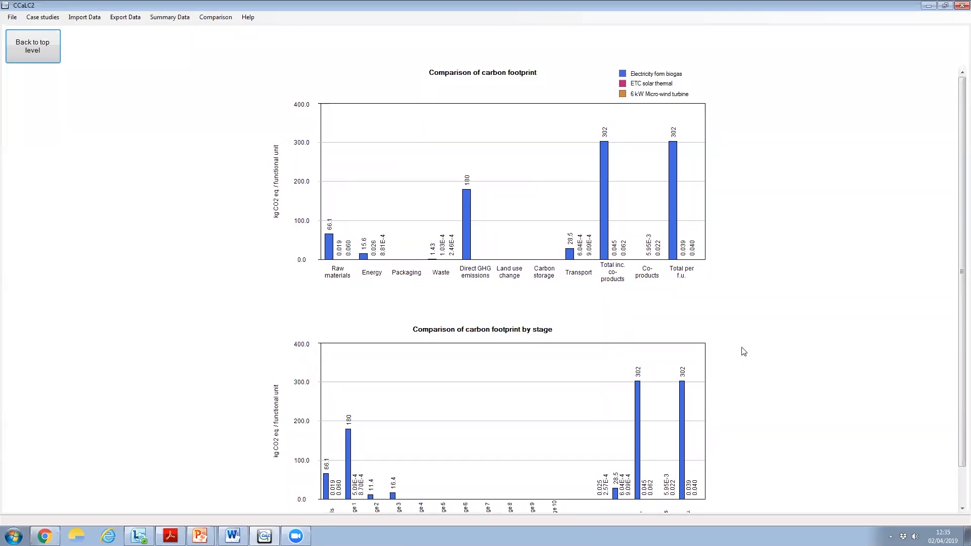
{"action": "left_click_drag", "start_coordinate": [961, 240], "coordinate": [944, 217]}
{"action": "left_click", "coordinate": [23, 49]}
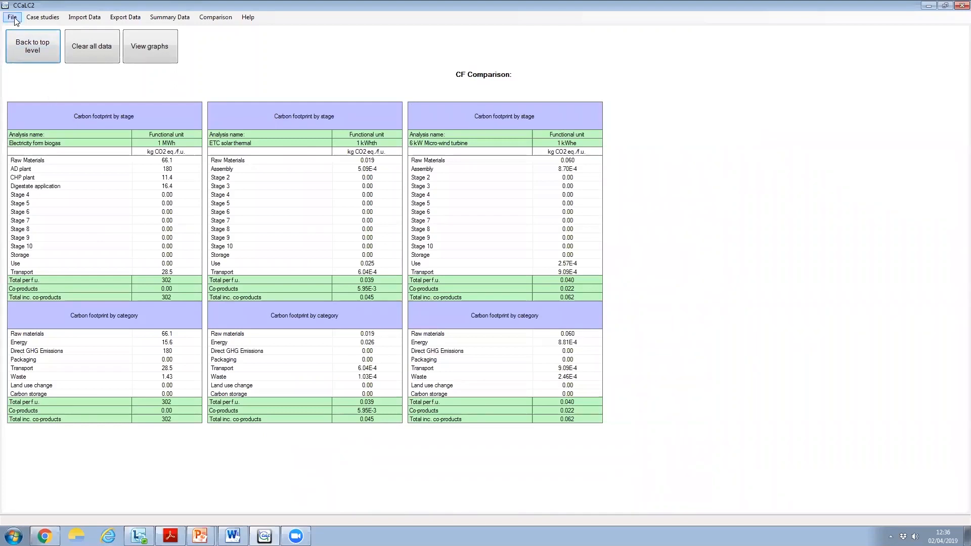
{"action": "left_click", "coordinate": [25, 52]}
{"action": "left_click", "coordinate": [12, 18]}
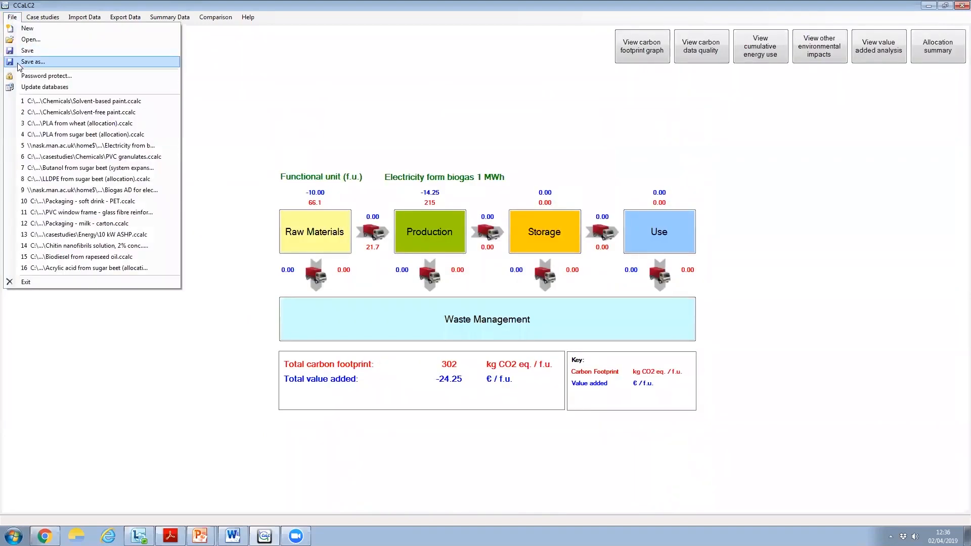
{"action": "left_click", "coordinate": [29, 62]}
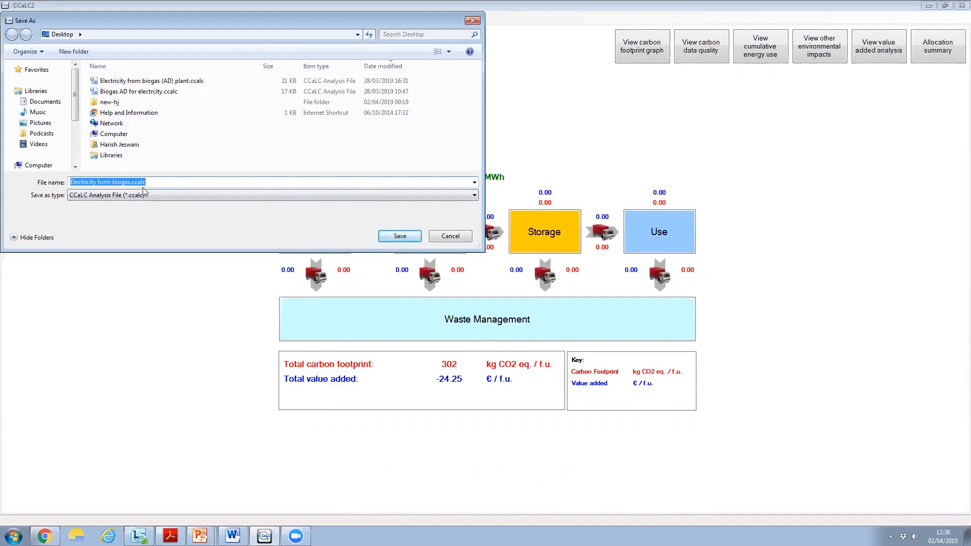
{"action": "left_click", "coordinate": [460, 240]}
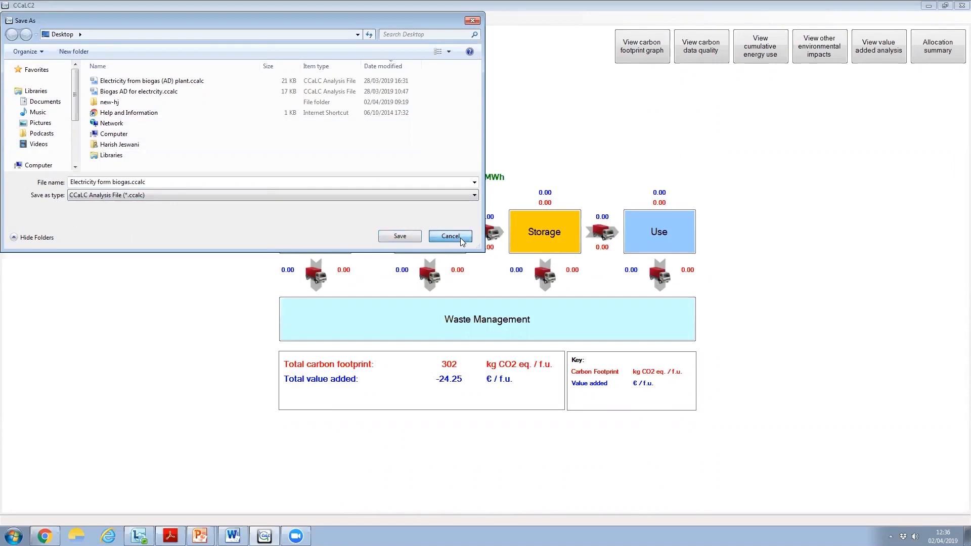
{"action": "left_click", "coordinate": [460, 240]}
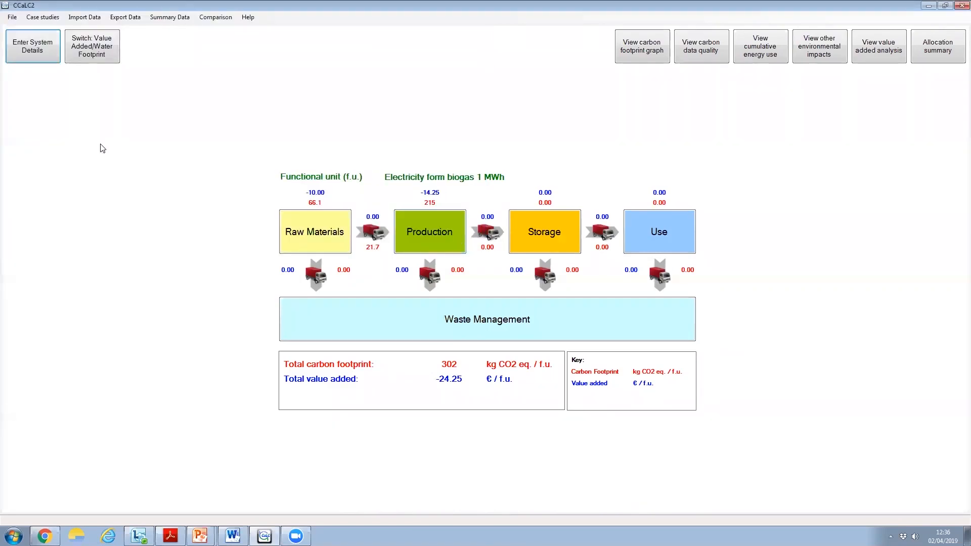
{"action": "left_click", "coordinate": [124, 18]}
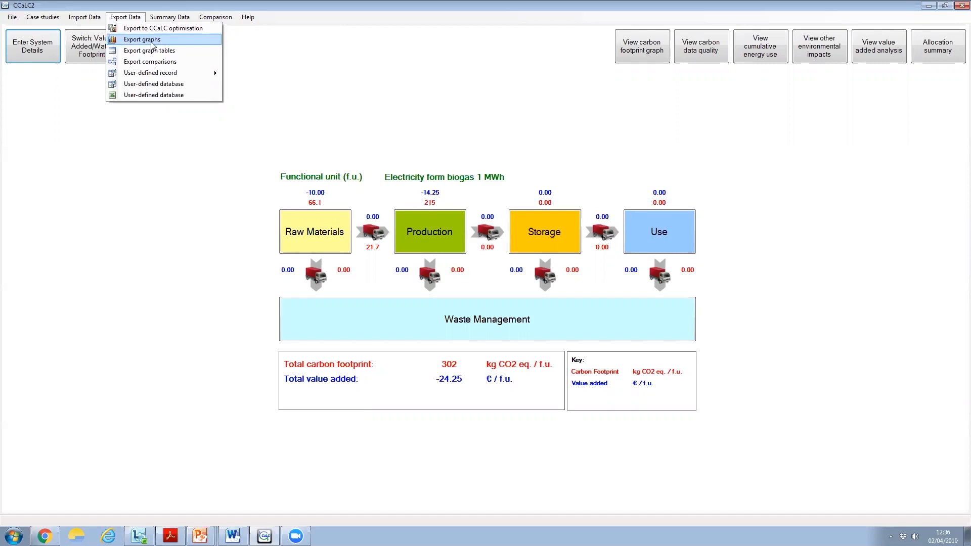
{"action": "left_click", "coordinate": [330, 101]}
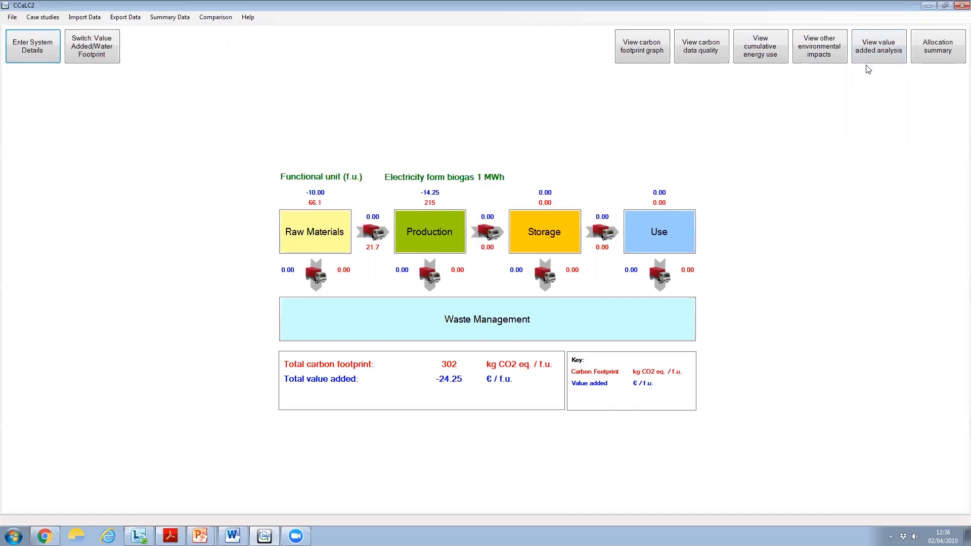
Review the value added analysis table and its graph per stage, and return to the top level
{"action": "left_click", "coordinate": [874, 48]}
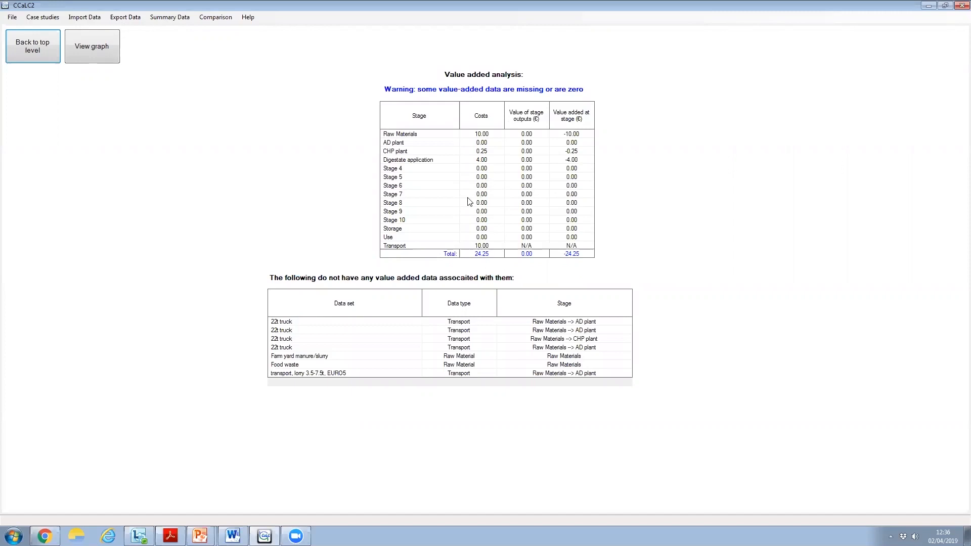
{"action": "left_click", "coordinate": [101, 54]}
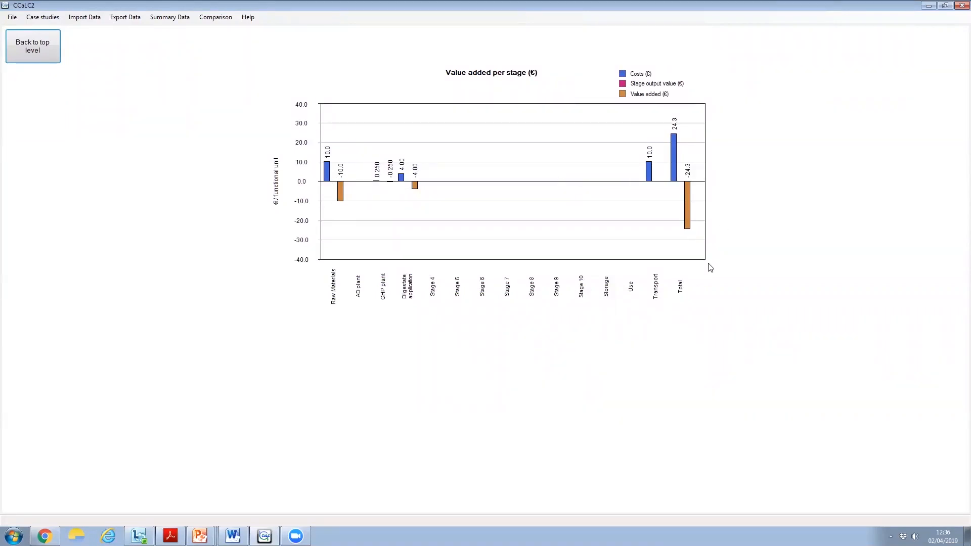
{"action": "left_click", "coordinate": [34, 49]}
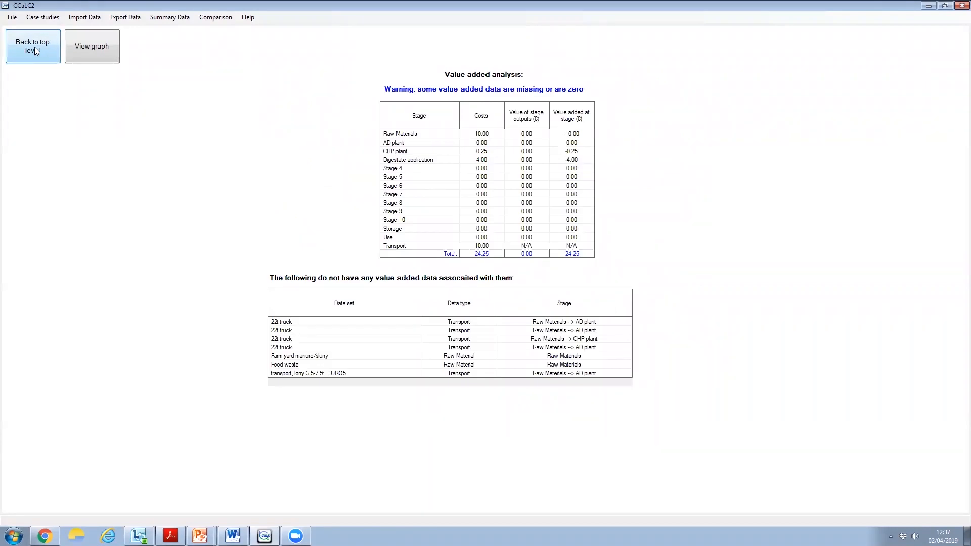
{"action": "left_click", "coordinate": [35, 50]}
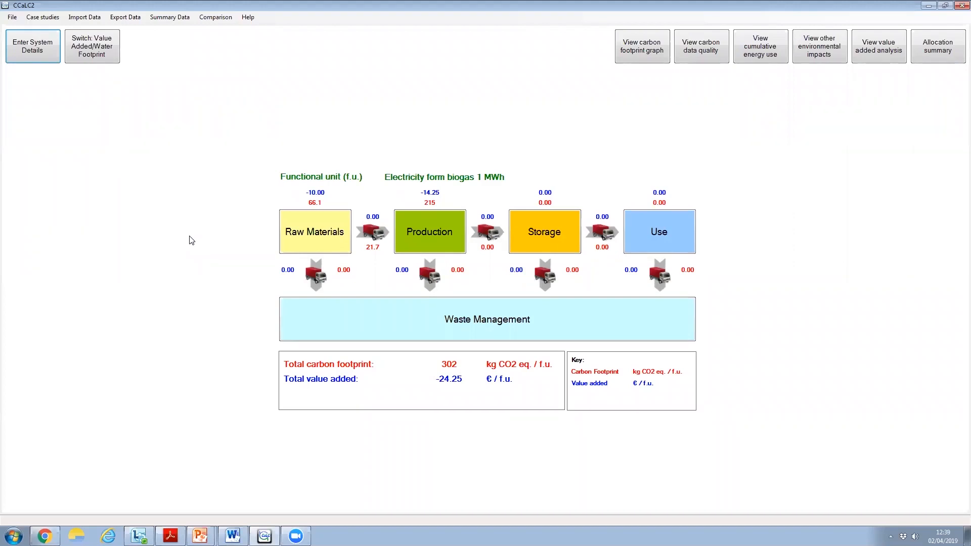
{"action": "left_click", "coordinate": [95, 19]}
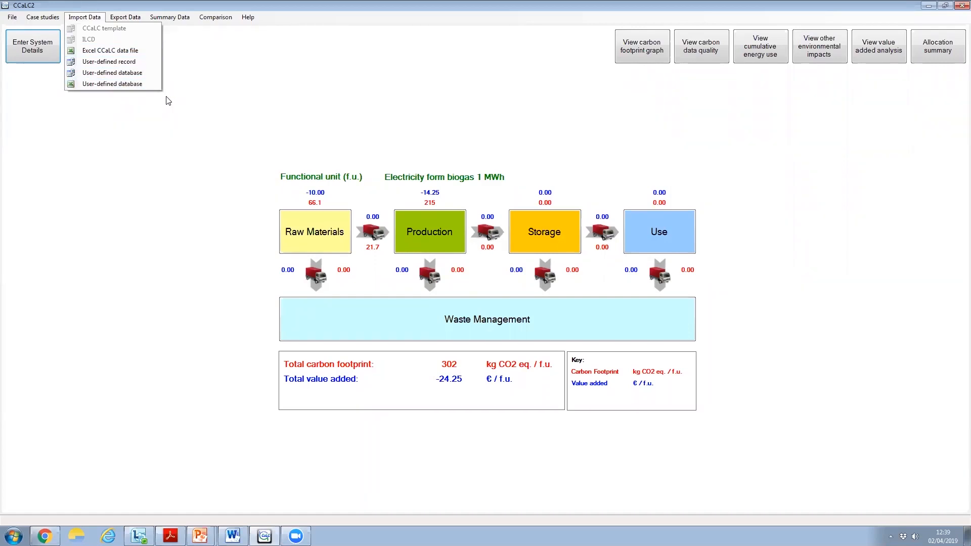
Examine the blank form for creating a user-defined raw material record in the Raw Materials stage, and close it without saving
{"action": "left_click", "coordinate": [191, 79]}
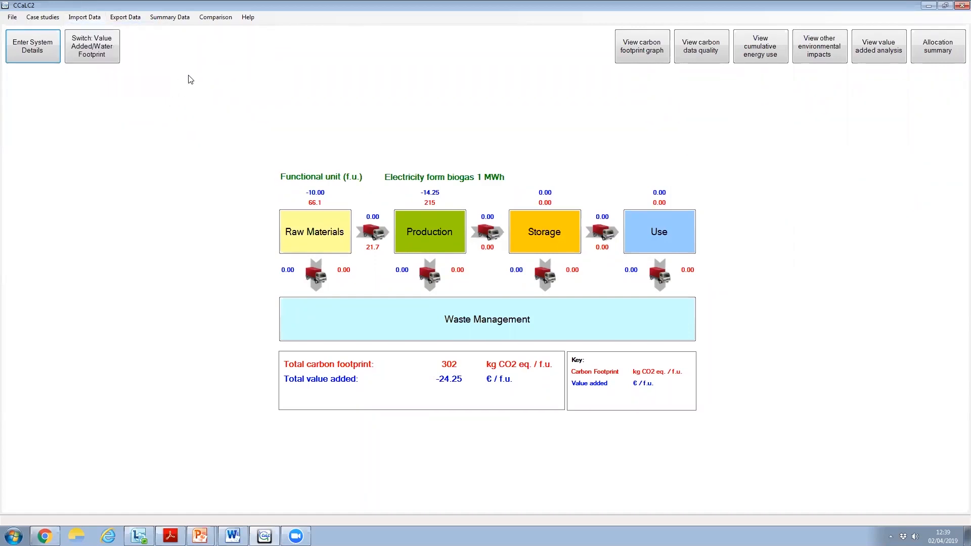
{"action": "left_click", "coordinate": [323, 242]}
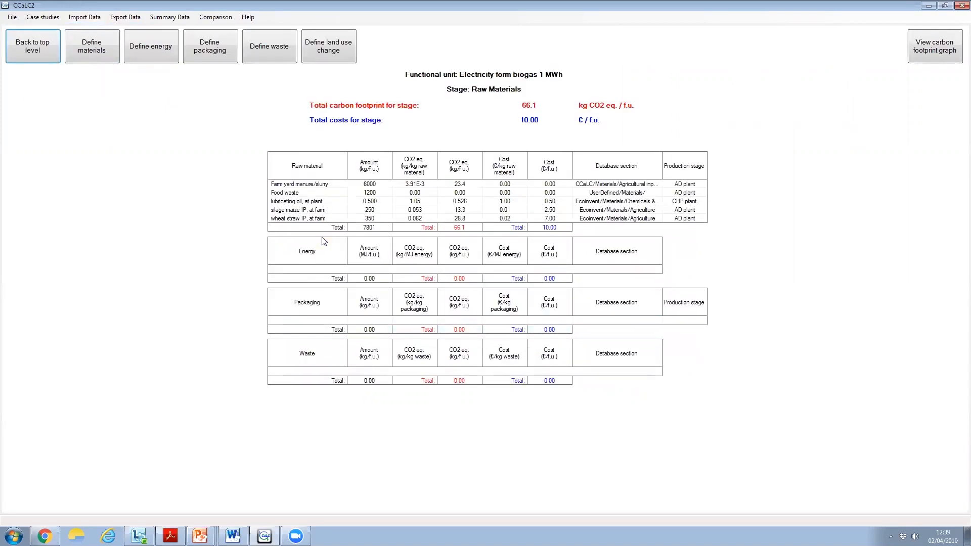
{"action": "left_click", "coordinate": [101, 57]}
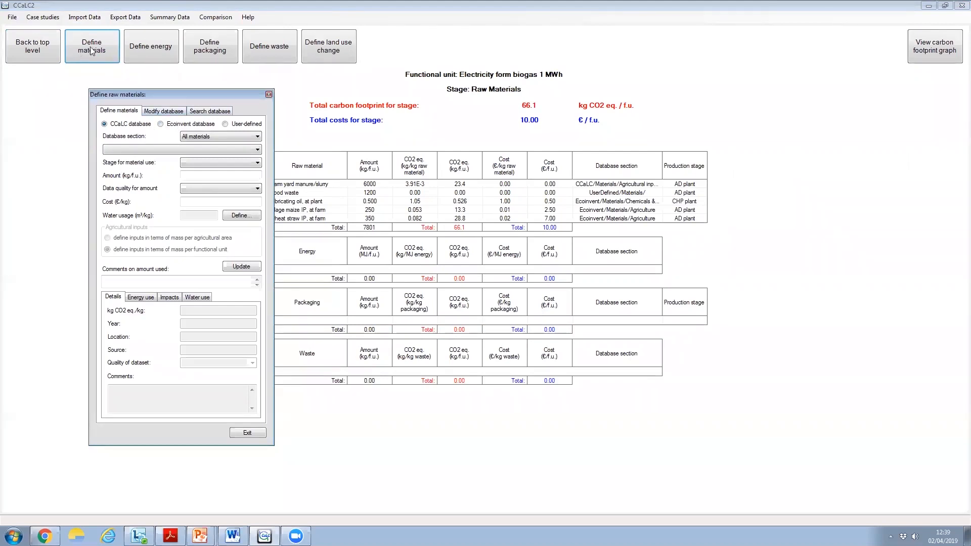
{"action": "left_click", "coordinate": [168, 113]}
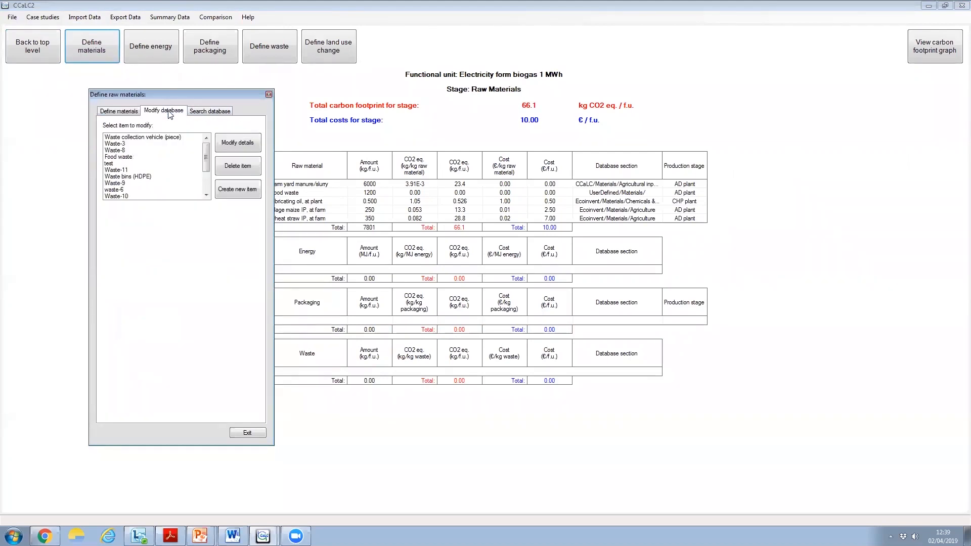
{"action": "left_click", "coordinate": [234, 188]}
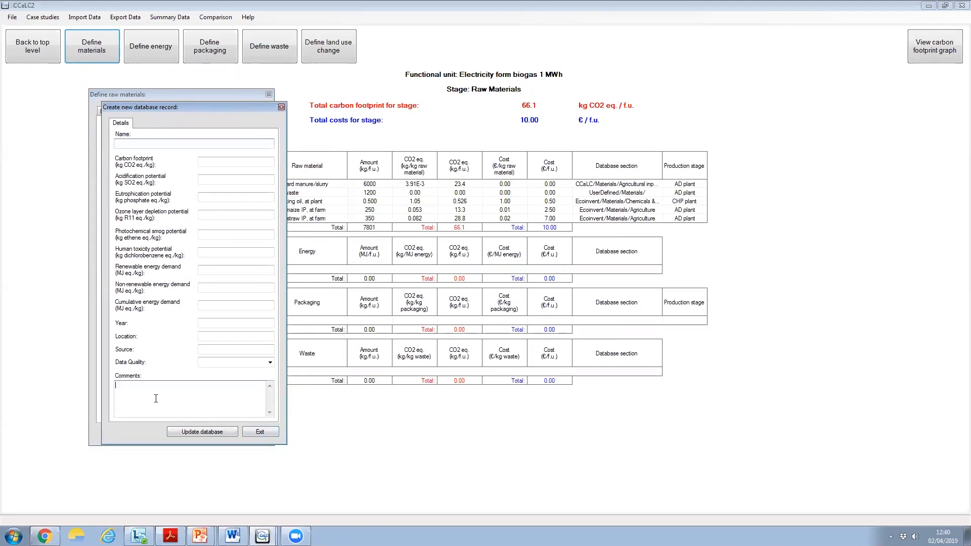
{"action": "left_click", "coordinate": [259, 433]}
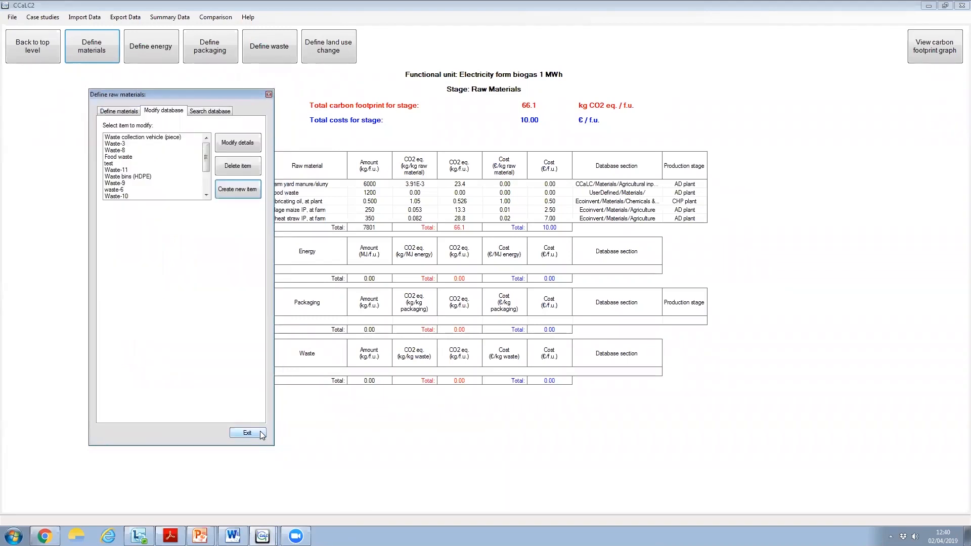
{"action": "left_click", "coordinate": [258, 432]}
View the file selection dialogs for importing a user-defined database from an Excel workbook and from a CCaLC database file, cancelling both
{"action": "left_click", "coordinate": [90, 17]}
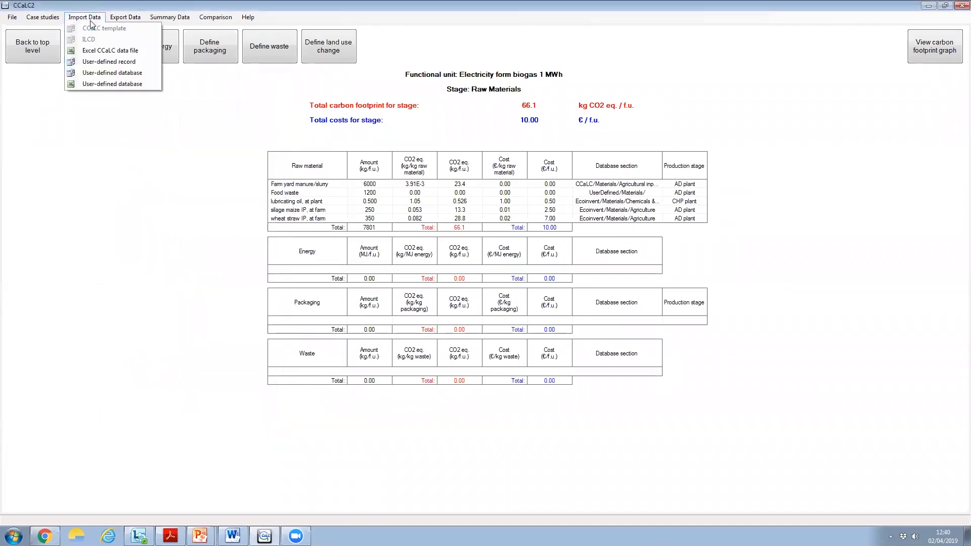
{"action": "left_click", "coordinate": [98, 85]}
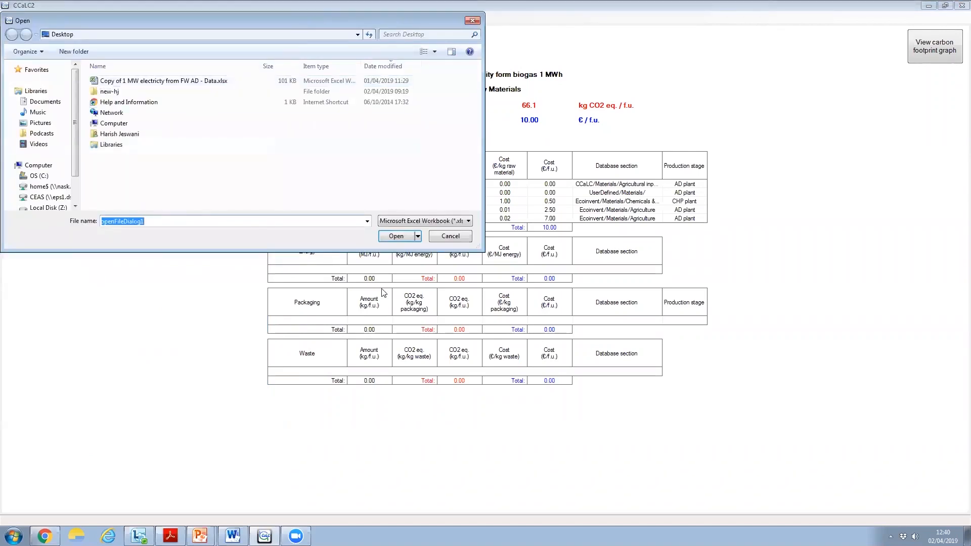
{"action": "left_click", "coordinate": [450, 236]}
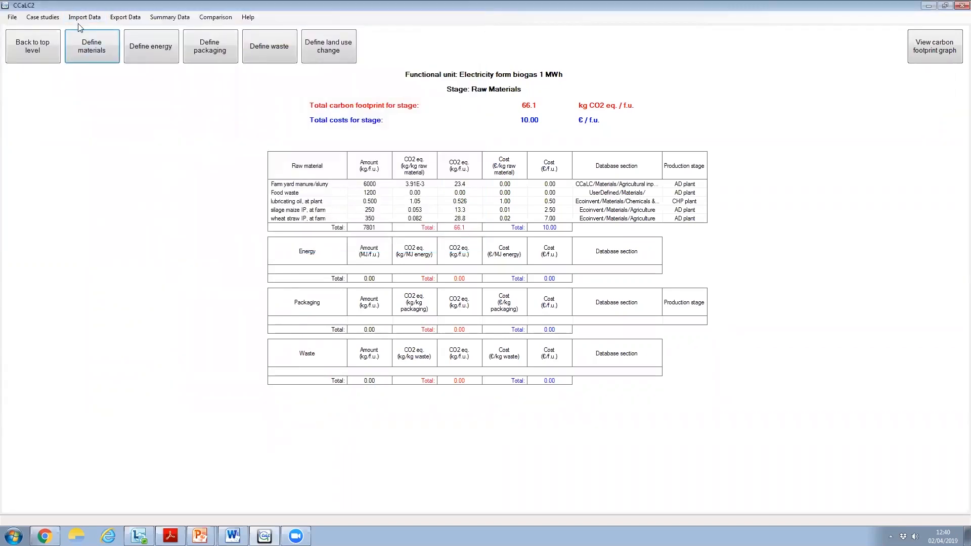
{"action": "left_click", "coordinate": [81, 20]}
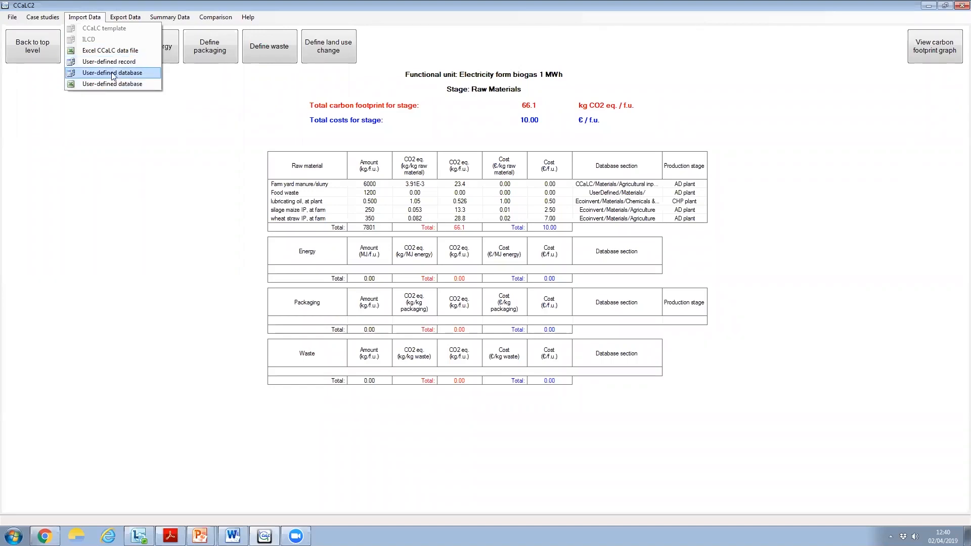
{"action": "left_click", "coordinate": [93, 76]}
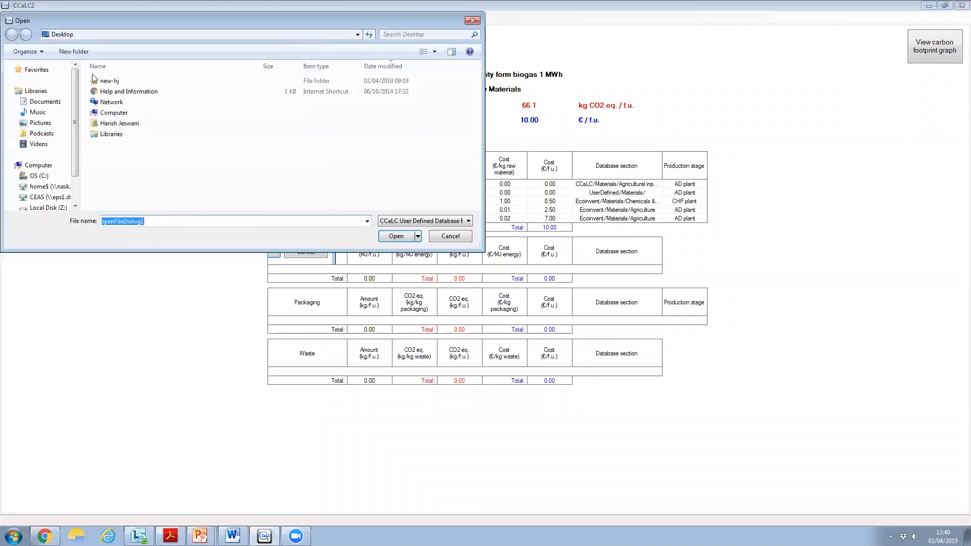
{"action": "left_click", "coordinate": [439, 241]}
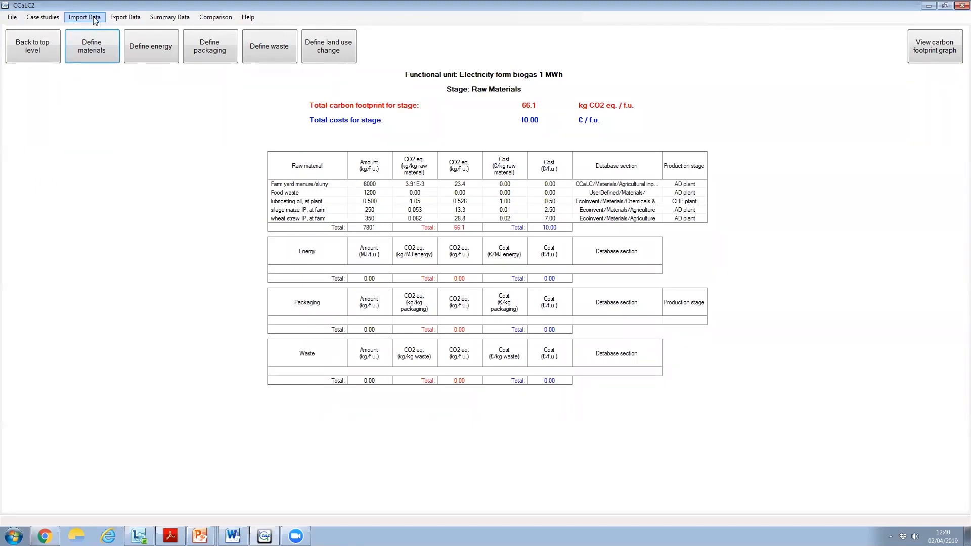
{"action": "left_click", "coordinate": [93, 20]}
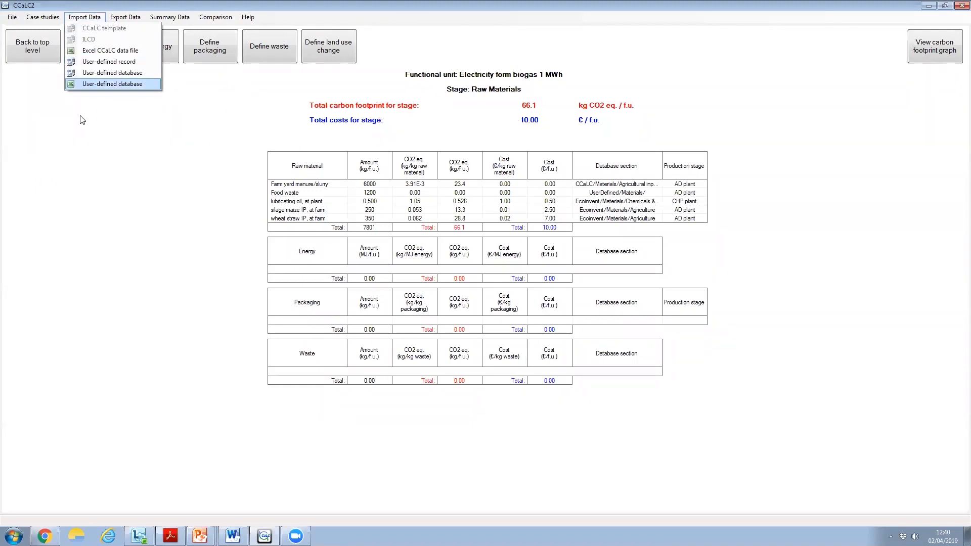
{"action": "left_click", "coordinate": [96, 119]}
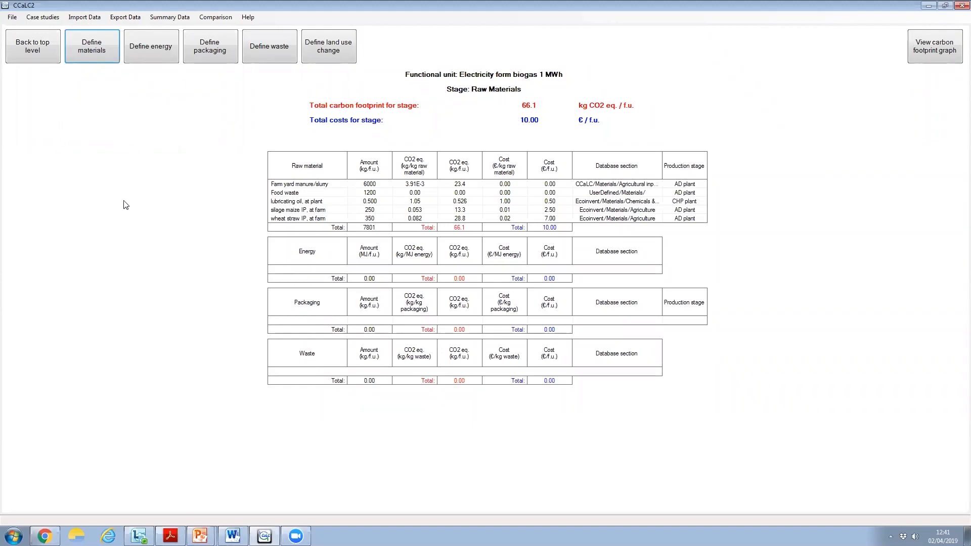
{"action": "left_click", "coordinate": [94, 18]}
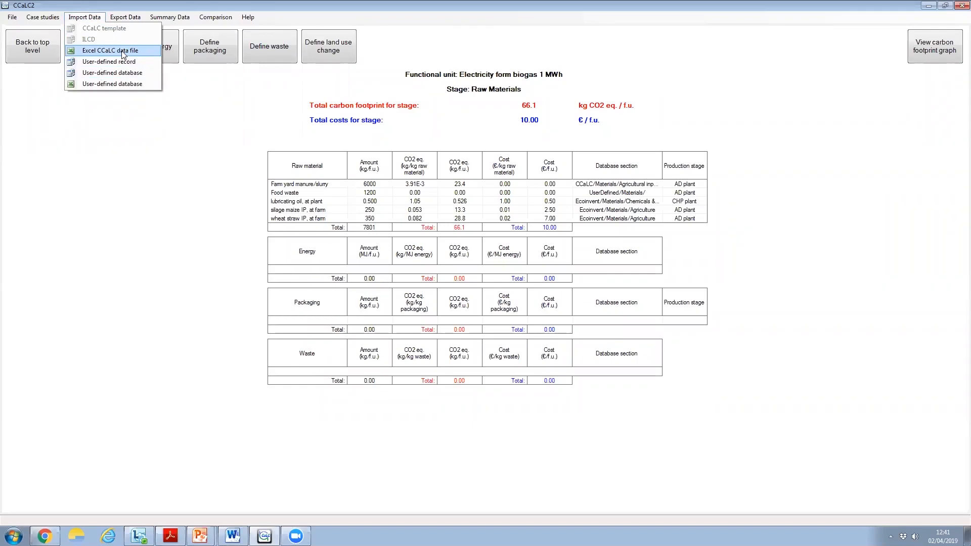
{"action": "left_click", "coordinate": [151, 132]}
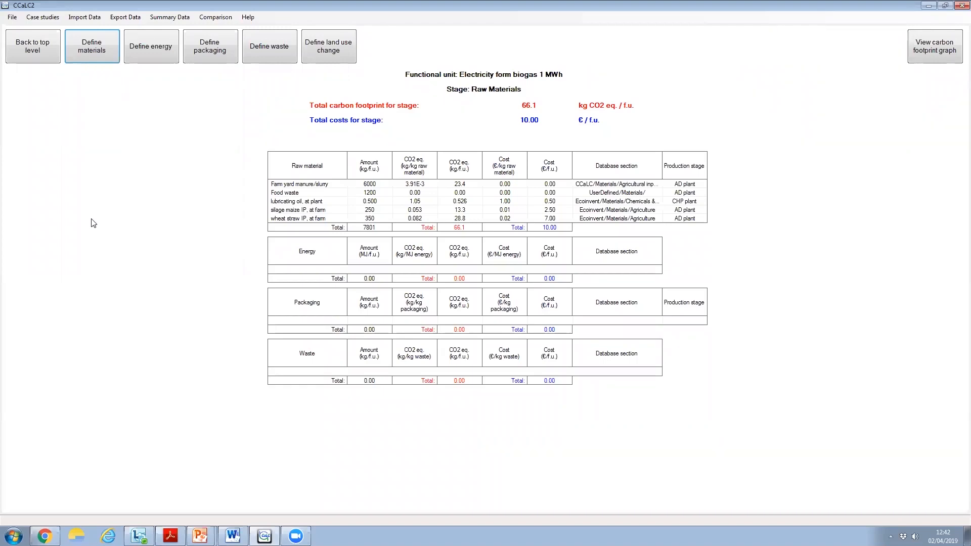
Review the other environmental impacts graph and the environmental impacts summary table by stage and category, and return to the top level
{"action": "left_click", "coordinate": [22, 46]}
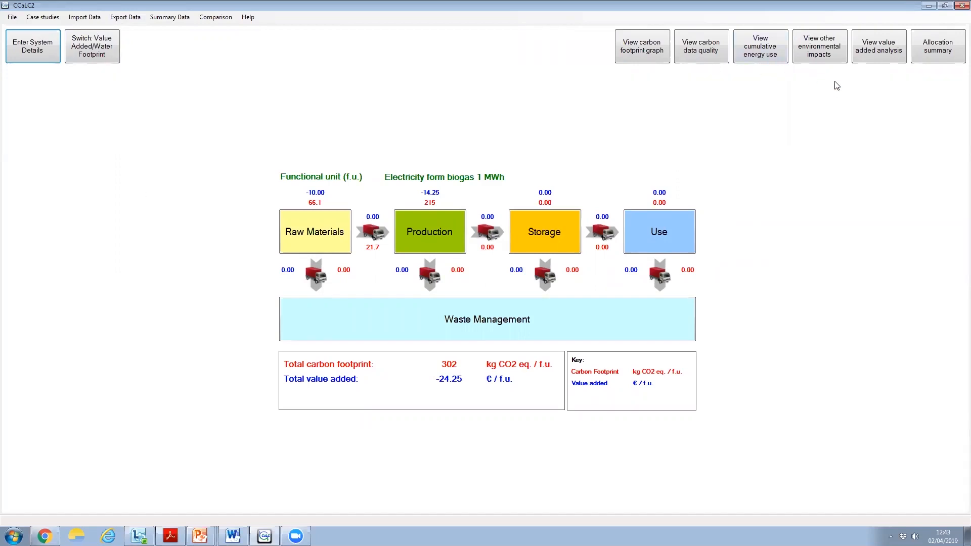
{"action": "left_click", "coordinate": [823, 51]}
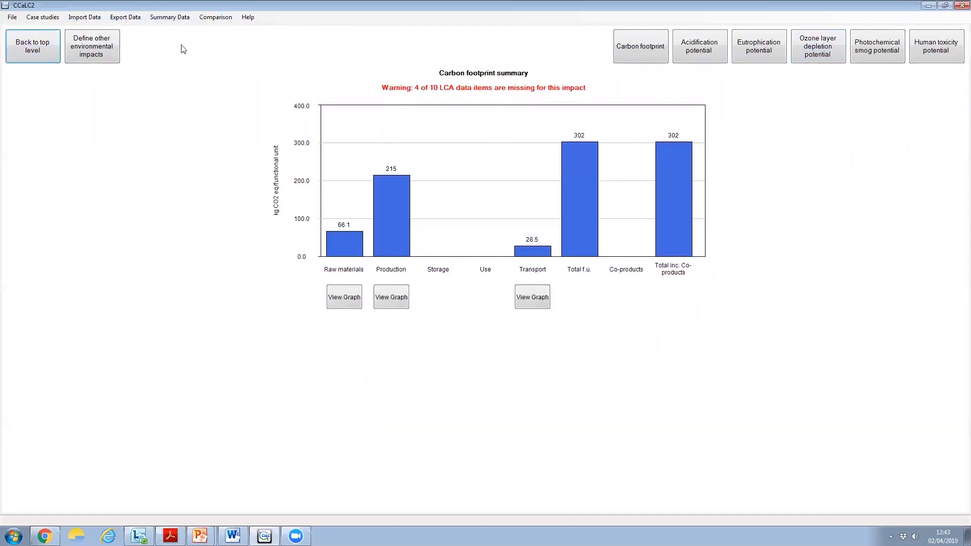
{"action": "left_click", "coordinate": [167, 18]}
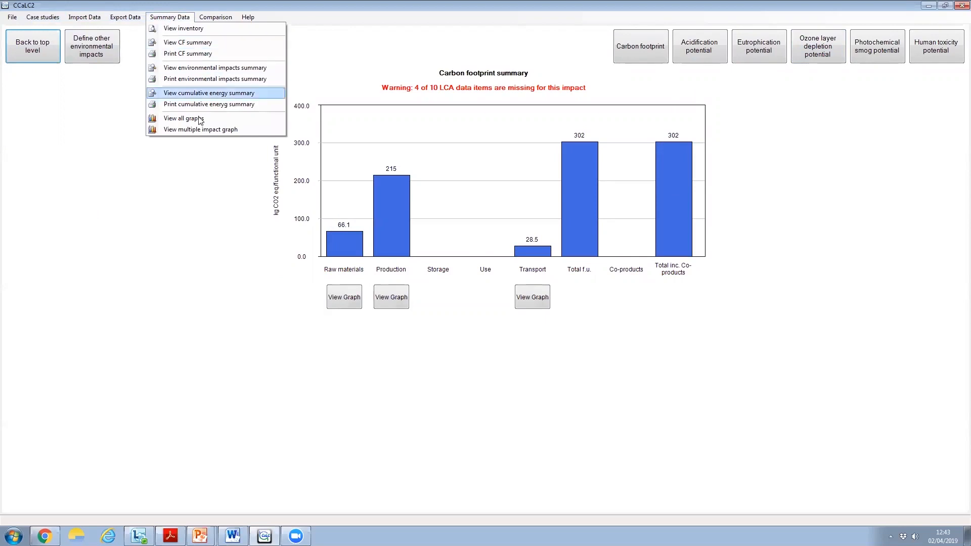
{"action": "left_click", "coordinate": [225, 69]}
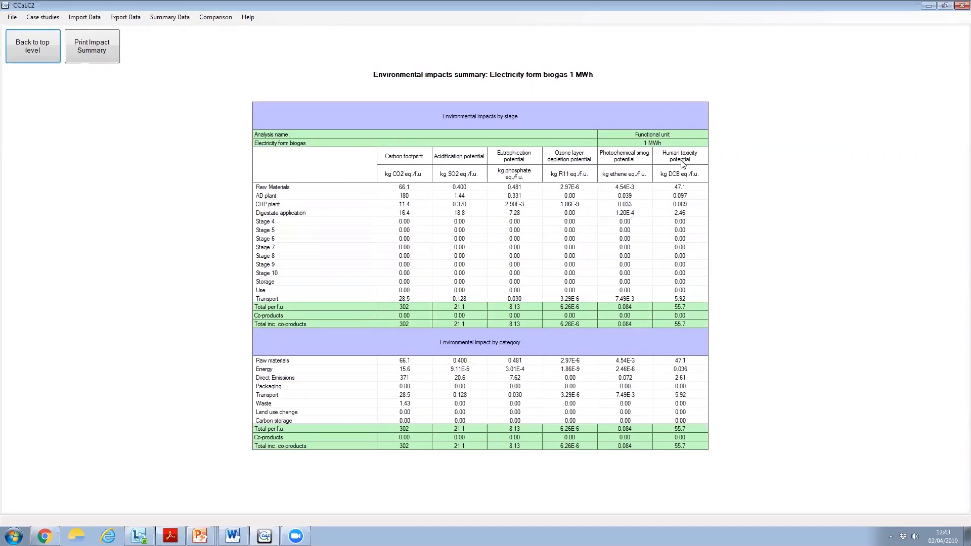
{"action": "left_click", "coordinate": [30, 46]}
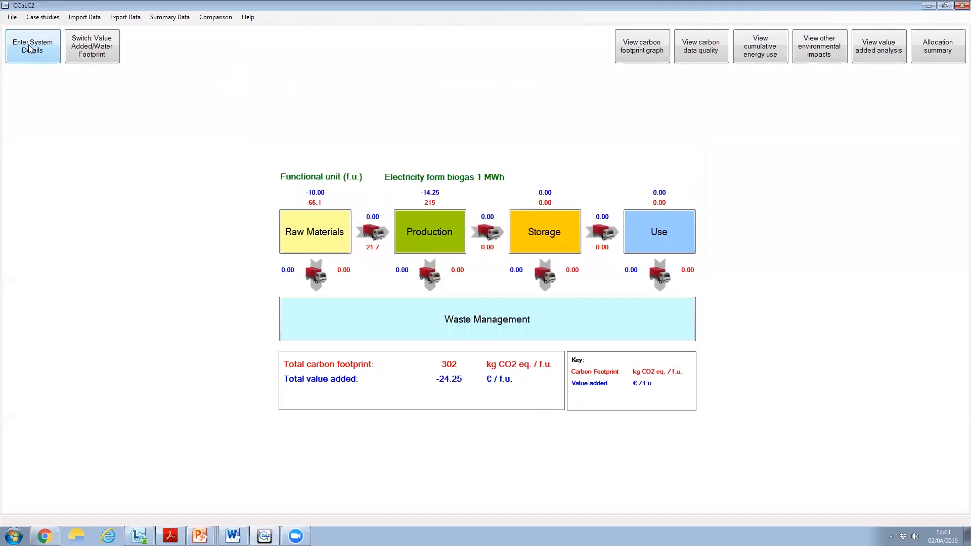
Look through the available summary reports and graphs for the biogas electricity model
{"action": "left_click", "coordinate": [164, 18]}
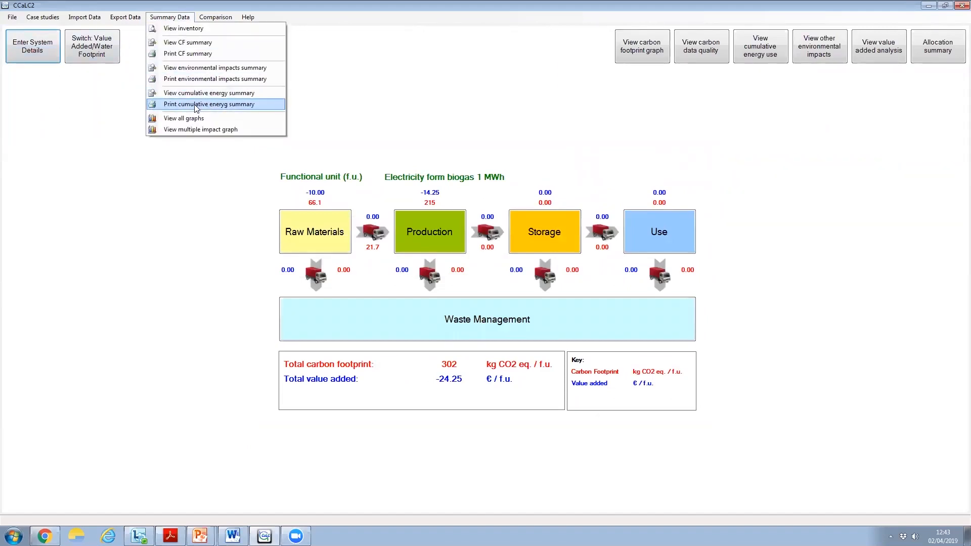